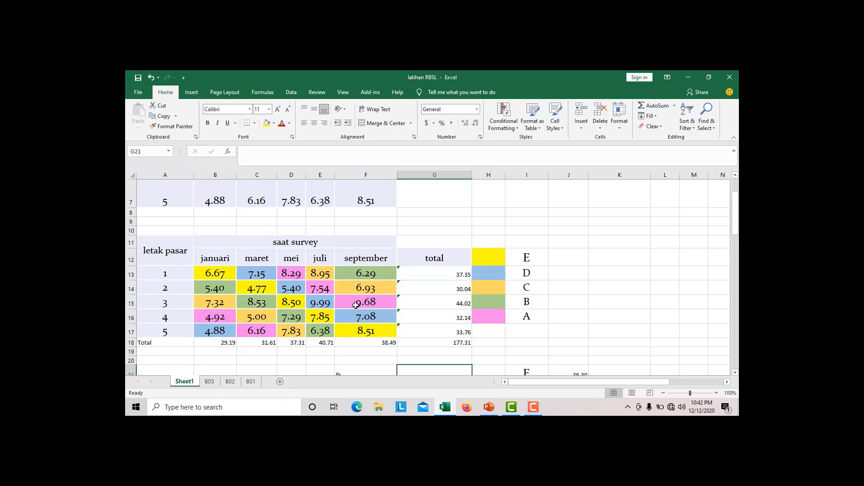
Examine the formulas behind the market row totals, the survey month totals, and treatment E's total in J21
left_click(450, 276)
left_click(452, 289)
left_click(452, 303)
left_click(450, 318)
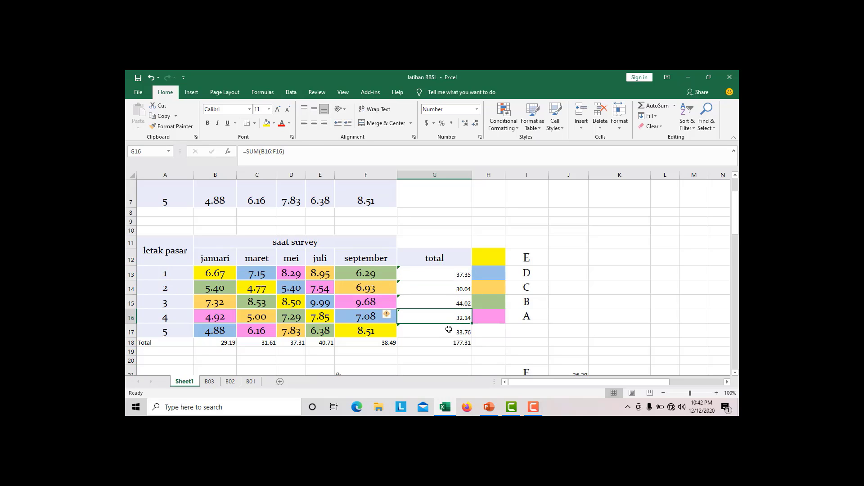
left_click(449, 331)
left_click(385, 344)
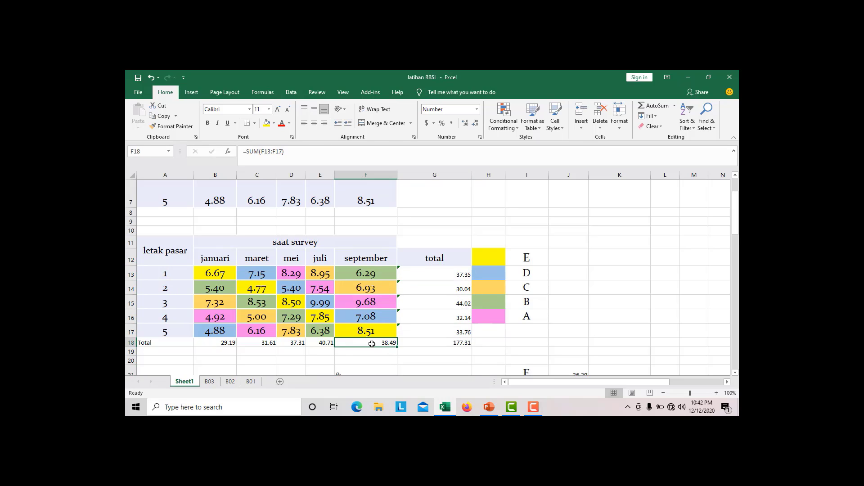
left_click(318, 343)
left_click(285, 344)
left_click(250, 344)
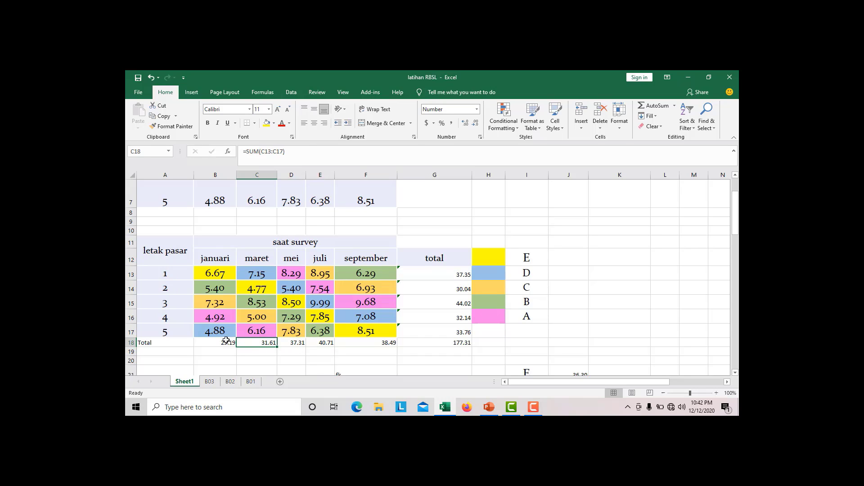
left_click(226, 342)
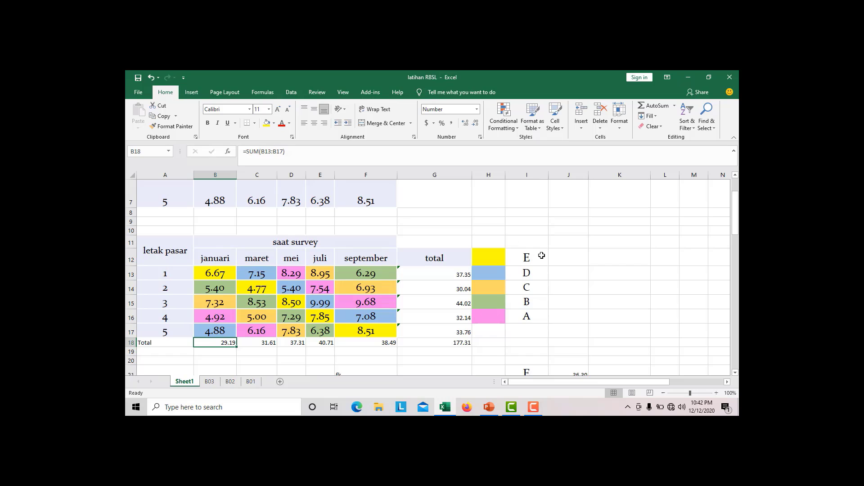
scroll(547, 273, "down", 1)
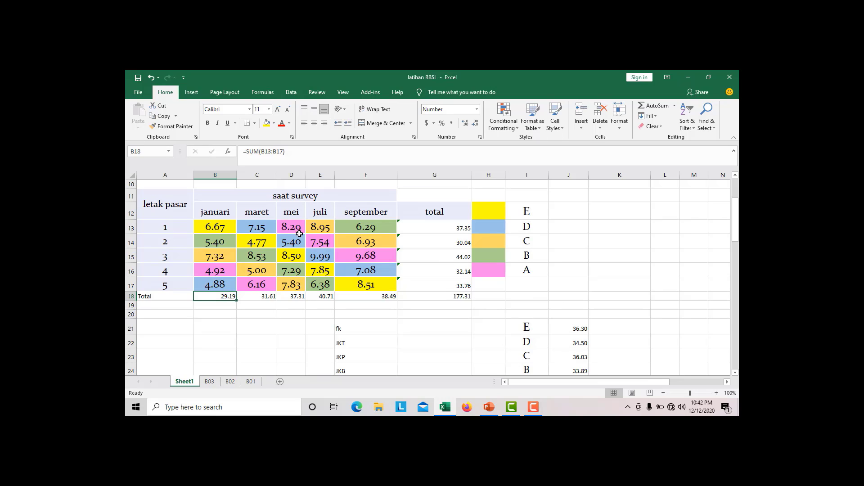
left_click(569, 328)
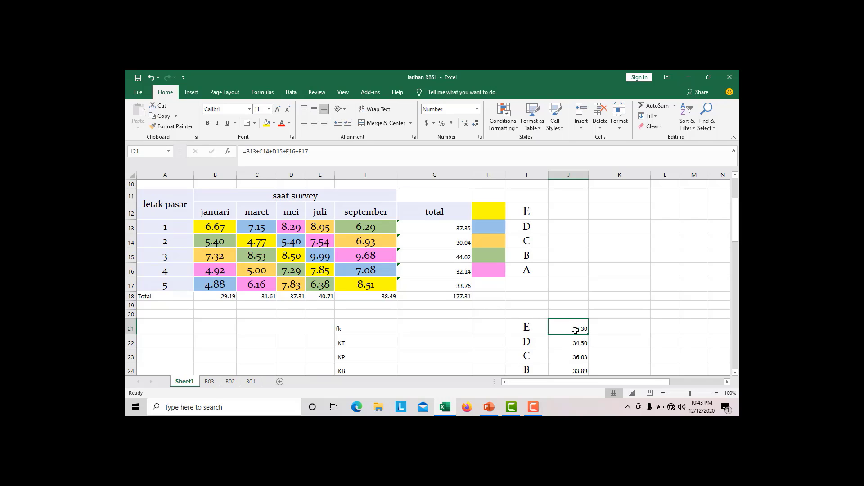
Total treatment E's yellow cells in K21 with =B13+C14+D15+E16+F17, and clear that trial cell again
left_click(622, 327)
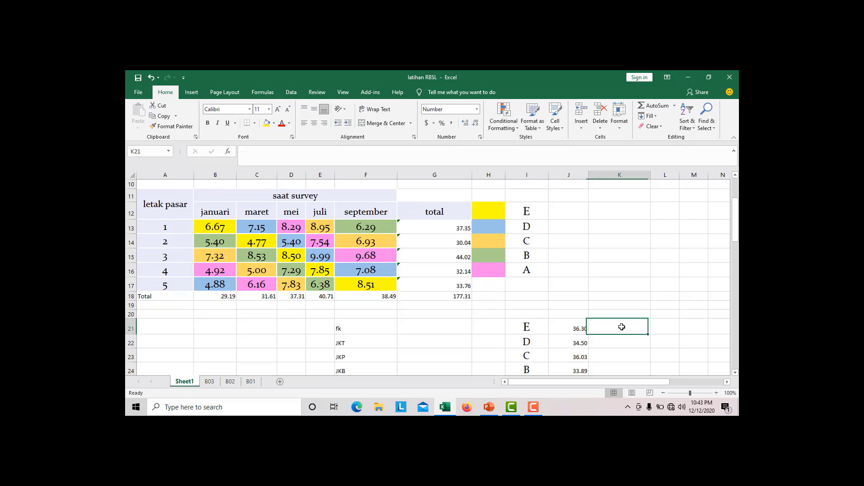
type("=")
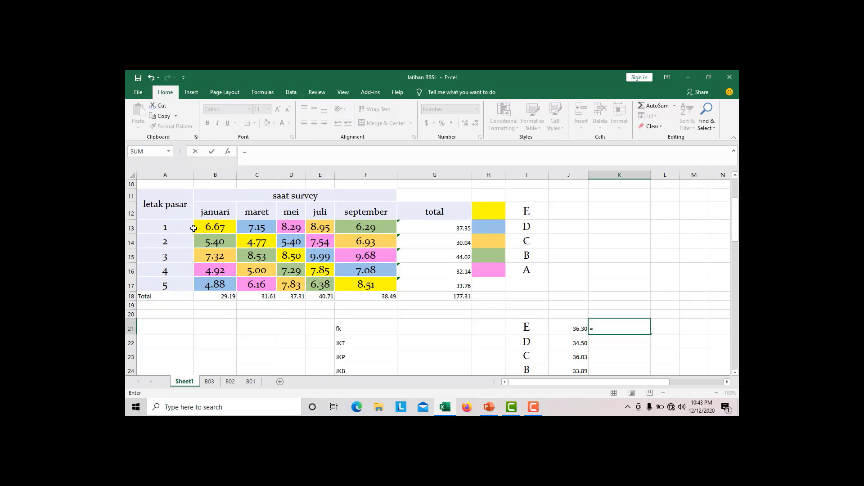
left_click(224, 228)
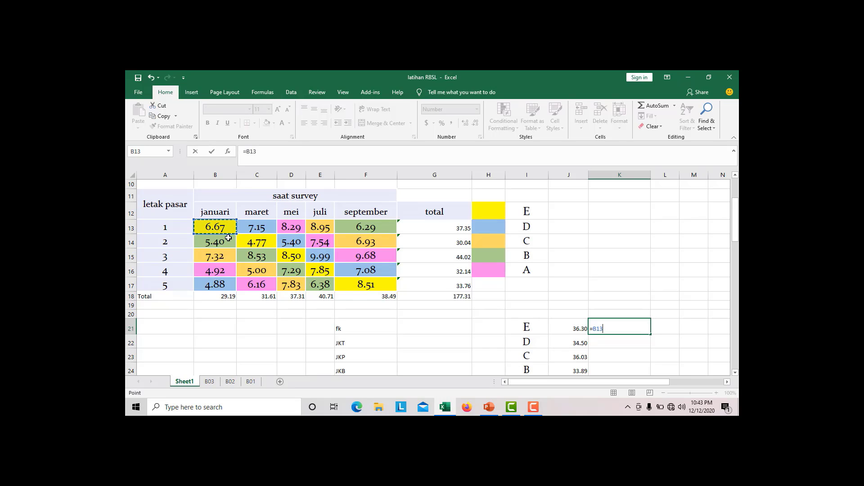
type("+")
left_click(264, 241)
type("+")
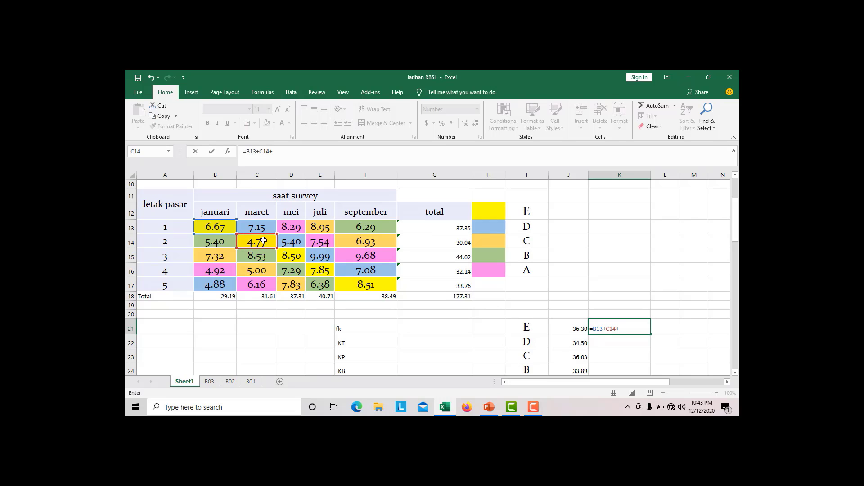
left_click(290, 254)
type("+")
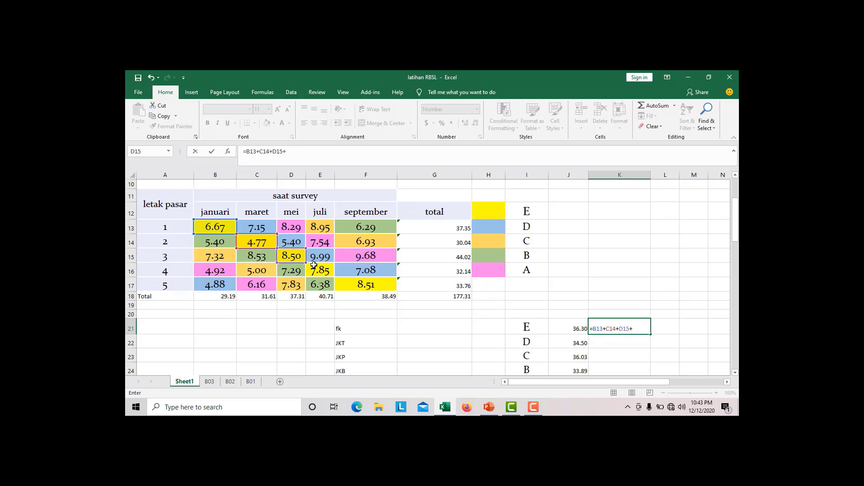
left_click(314, 266)
type("+")
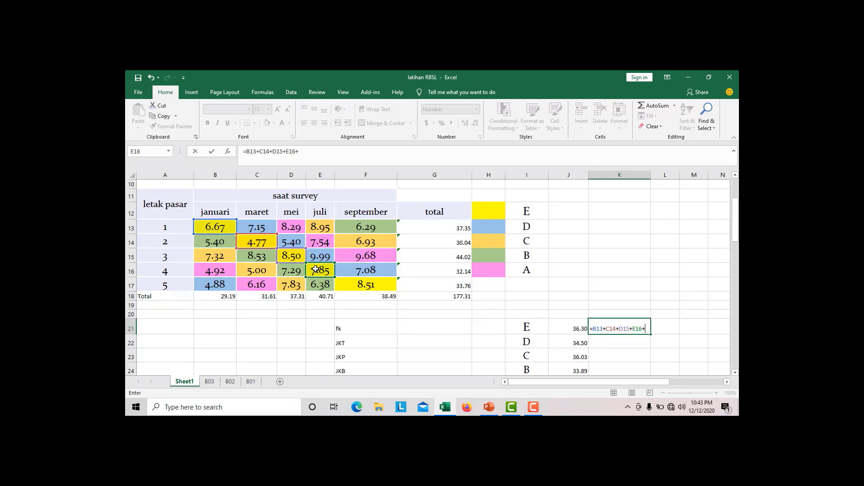
left_click(367, 284)
type("+")
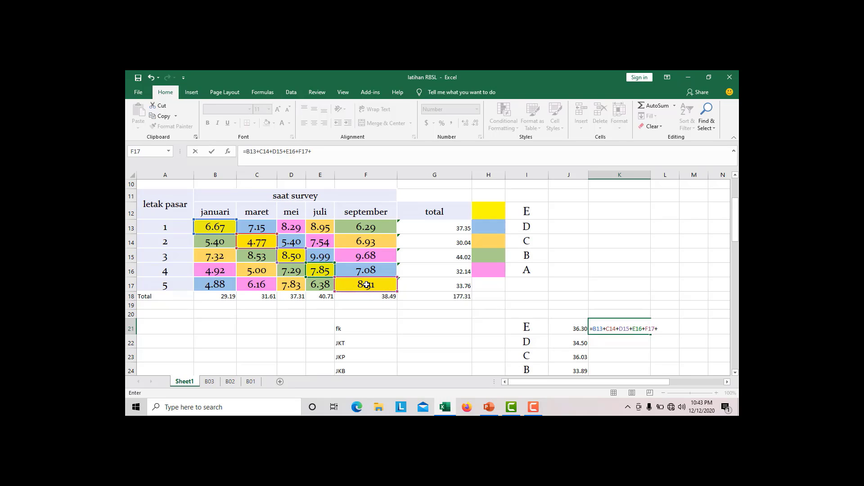
key("Return")
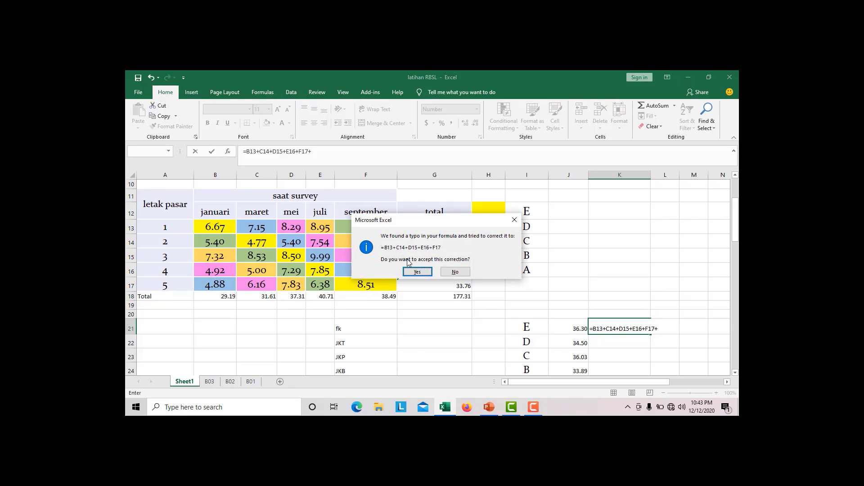
left_click(414, 273)
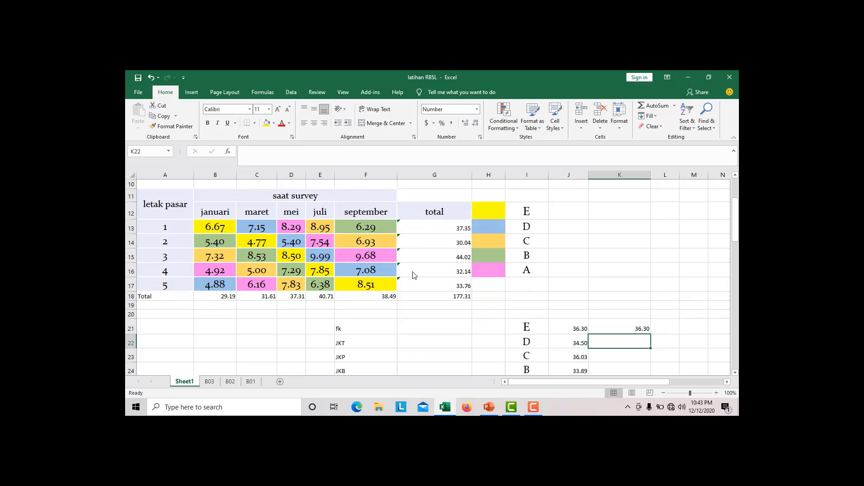
left_click(634, 329)
key("Delete")
Examine the treatment total formulas for E, D, C, B and A in cells J21 to J25
scroll(626, 322, "down", 1)
left_click(578, 286)
left_click_drag(576, 317, 576, 307)
left_click(577, 329)
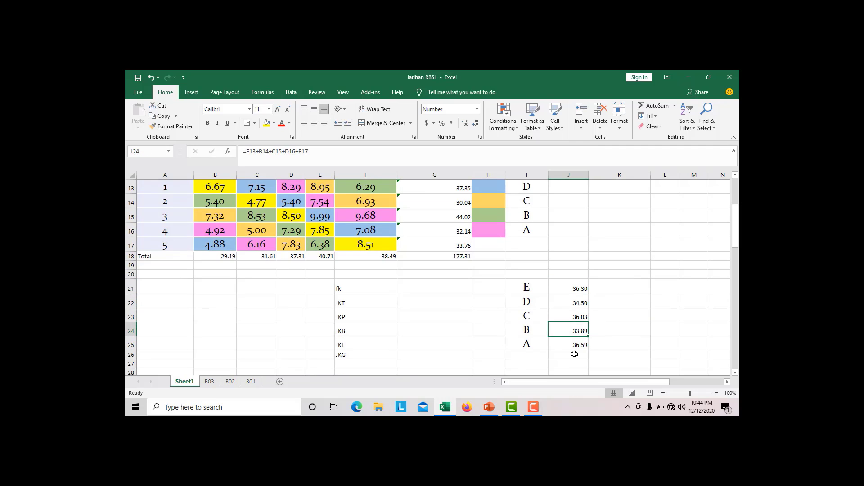
left_click(575, 345)
left_click(574, 332)
left_click(569, 315)
left_click(568, 304)
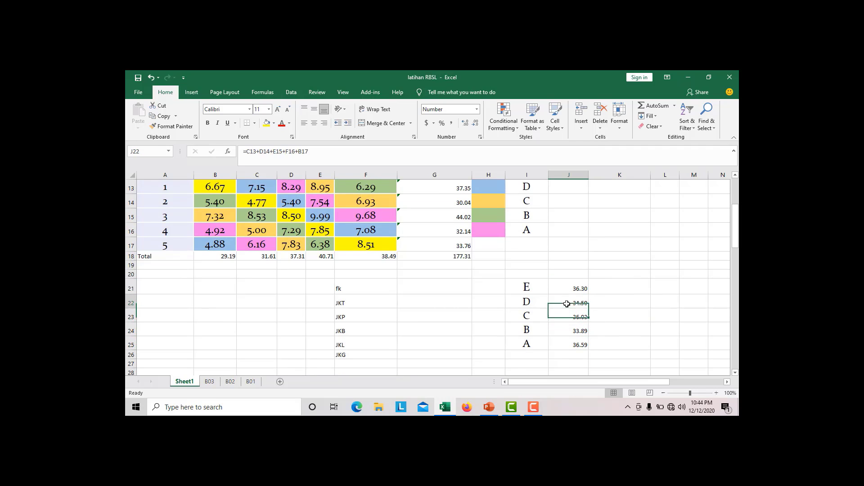
left_click(564, 288)
left_click(562, 301)
left_click(563, 315)
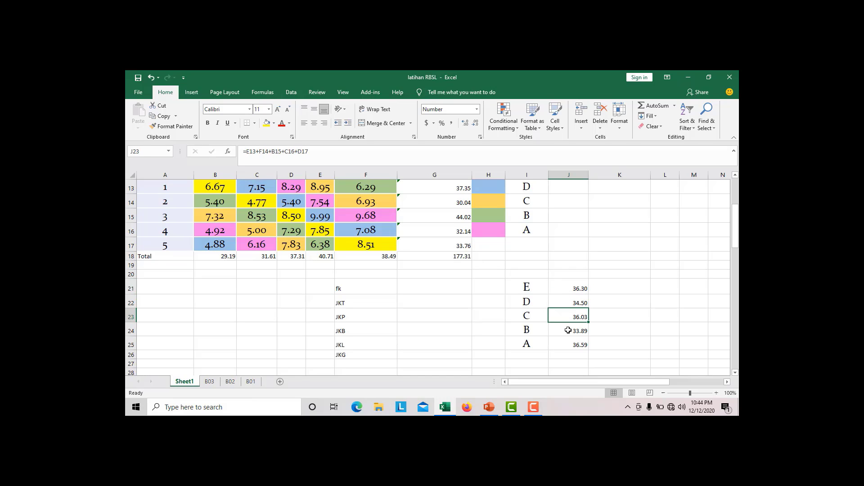
left_click(568, 332)
left_click(570, 344)
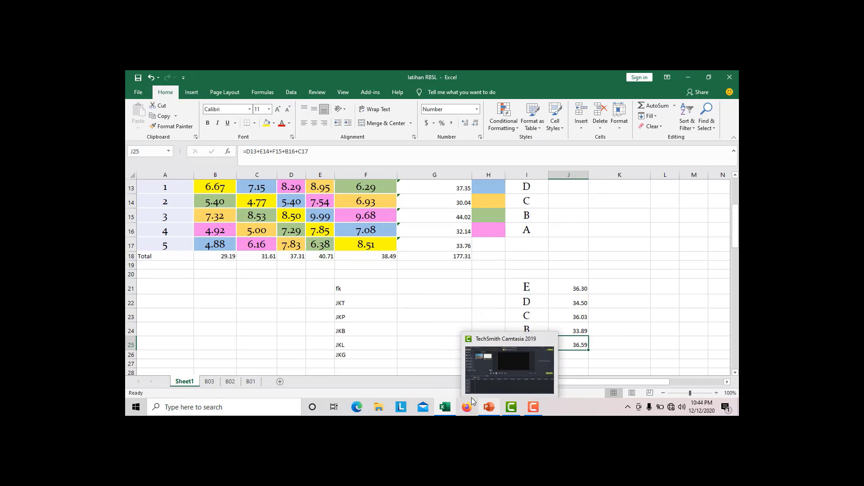
Switch to the PowerPoint presentation and examine the RBSL correction factor and sum-of-squares formulas on slide 11
left_click(491, 409)
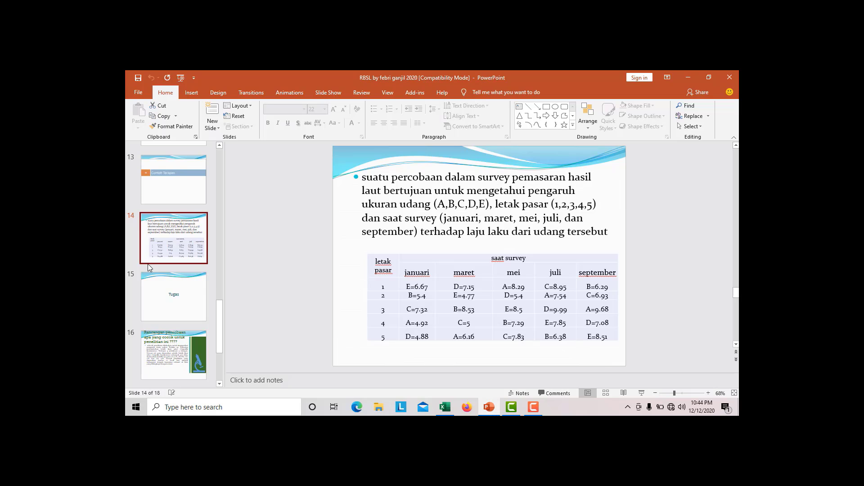
scroll(169, 189, "up", 2)
left_click(184, 222)
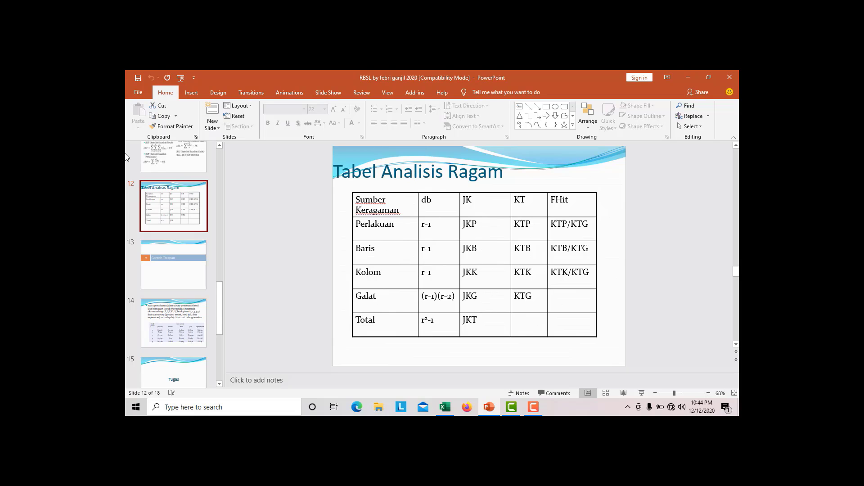
left_click(197, 158)
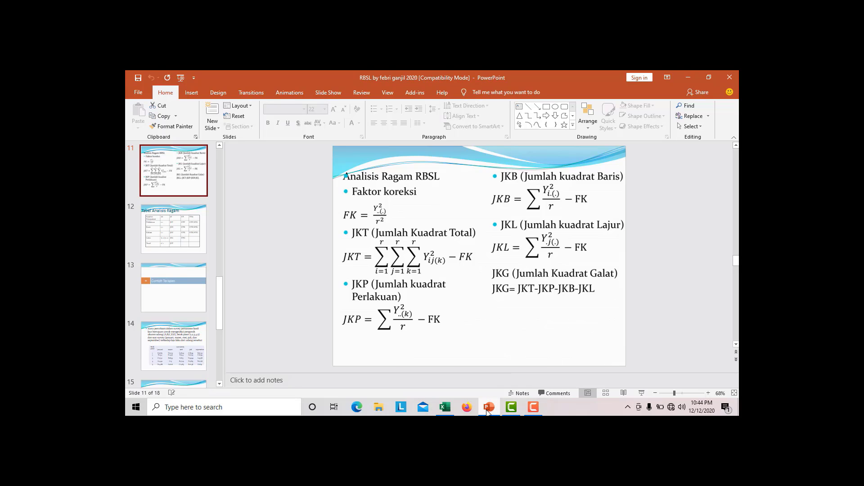
Switch back to the Excel workbook and select cell G21 beside the fk label
left_click(448, 407)
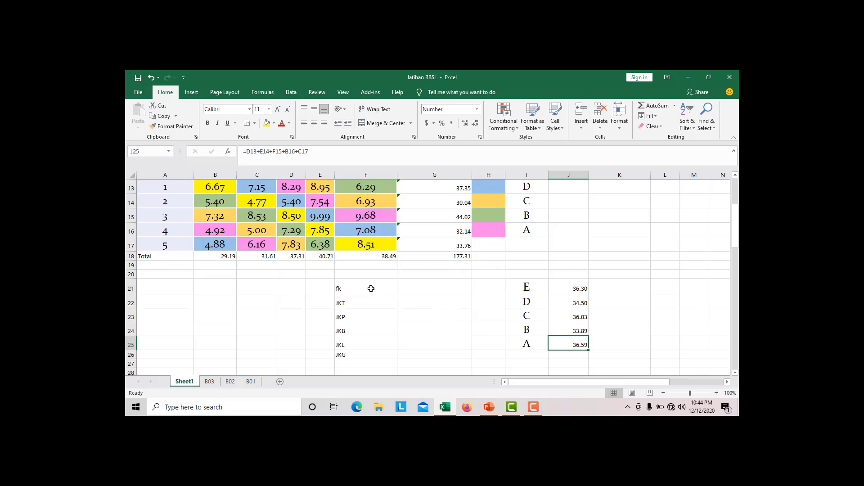
left_click(370, 288)
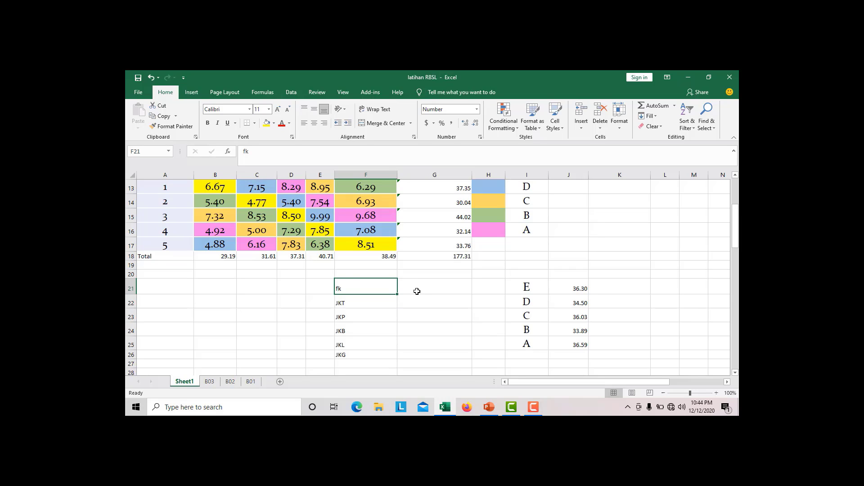
left_click(417, 291)
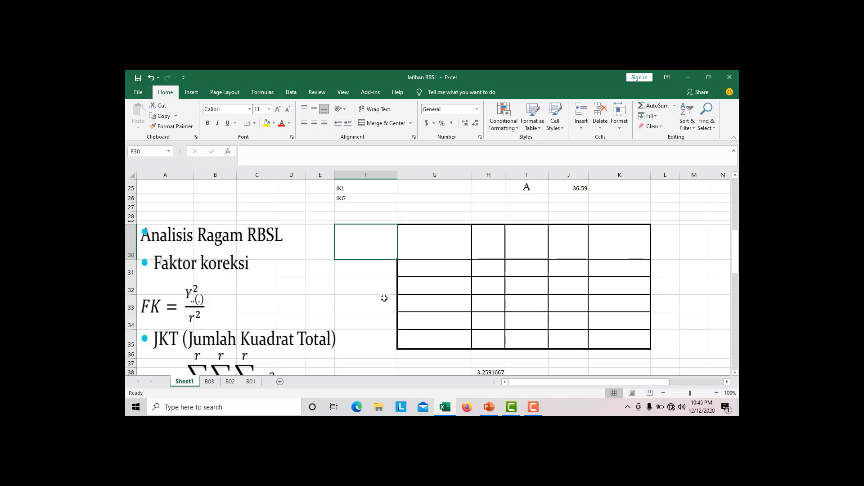
Check the grand total in G18 against the row and column totals and the sum of observations B13:F17
scroll(384, 298, "up", 6)
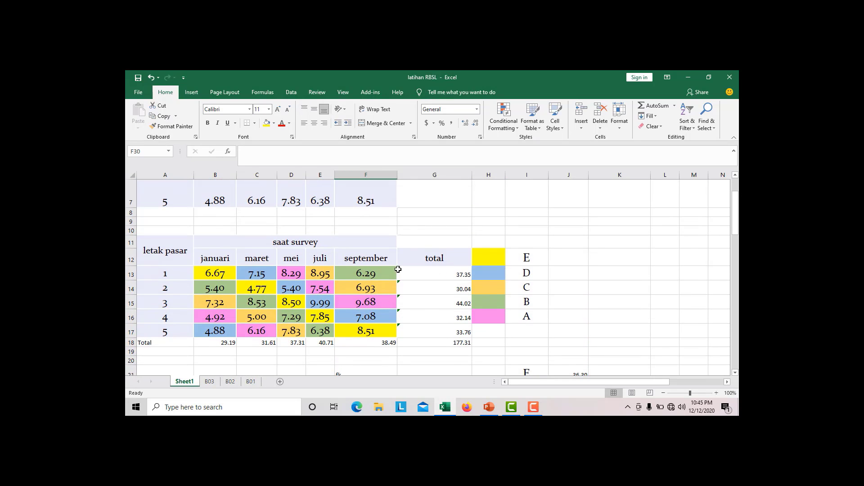
left_click(429, 278)
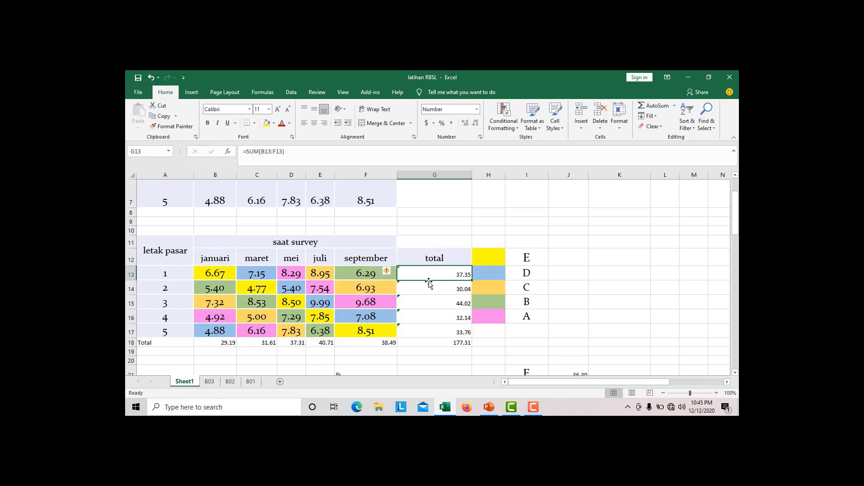
left_click(227, 345)
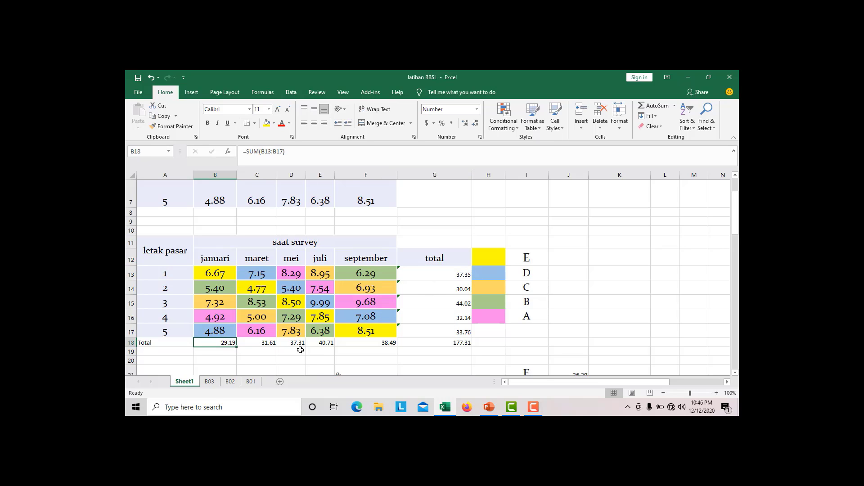
left_click(460, 343)
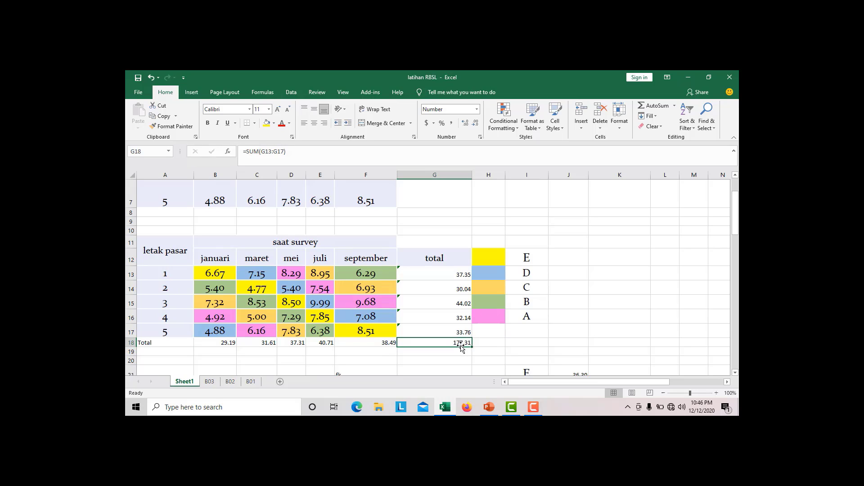
left_click_drag(213, 272, 367, 326)
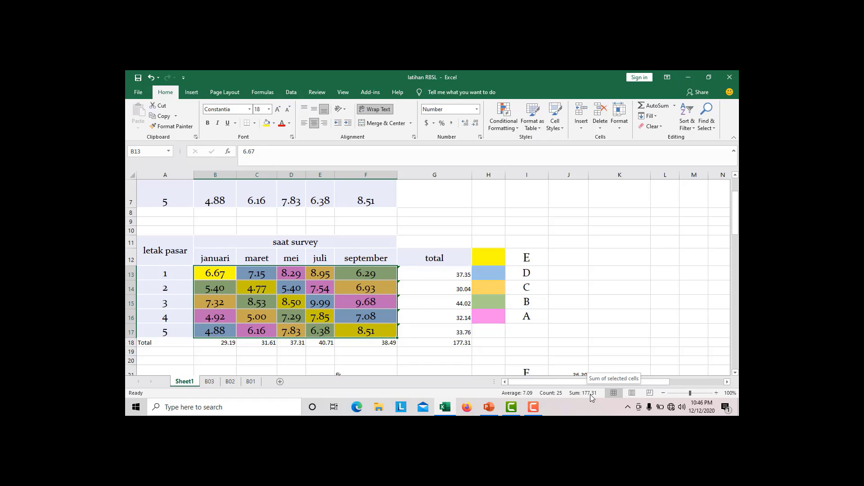
left_click(448, 343)
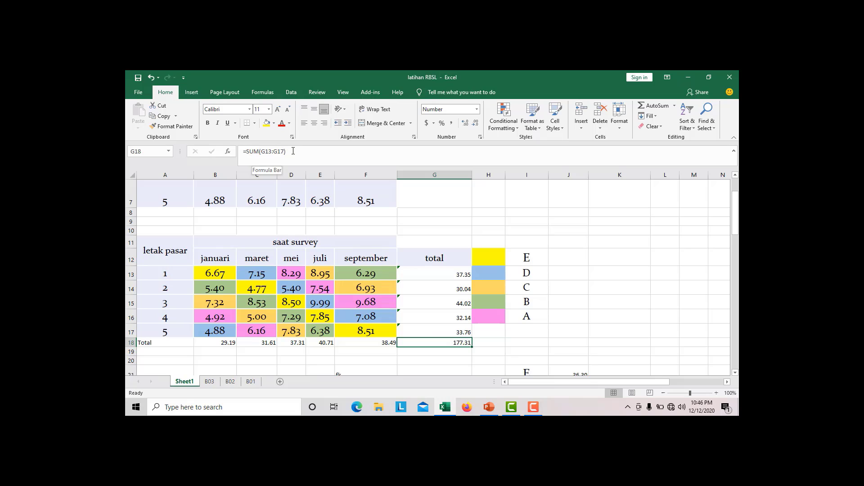
Enter a check formula in H18 that sums all observations, =SUM(B13:F17)
left_click(488, 343)
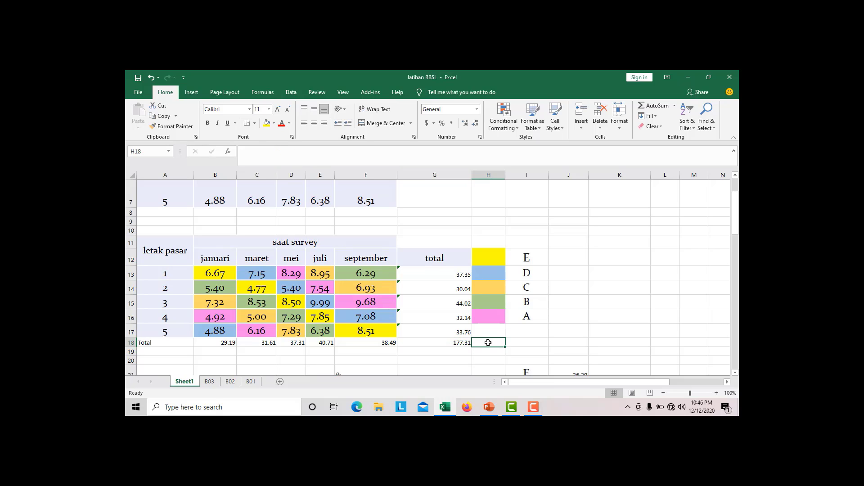
type("=sum")
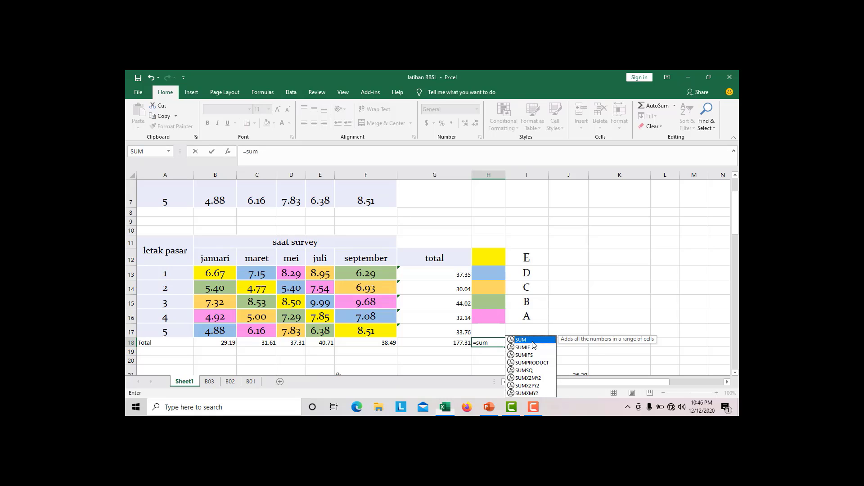
double_click(533, 342)
left_click_drag(209, 270, 381, 334)
key("Return")
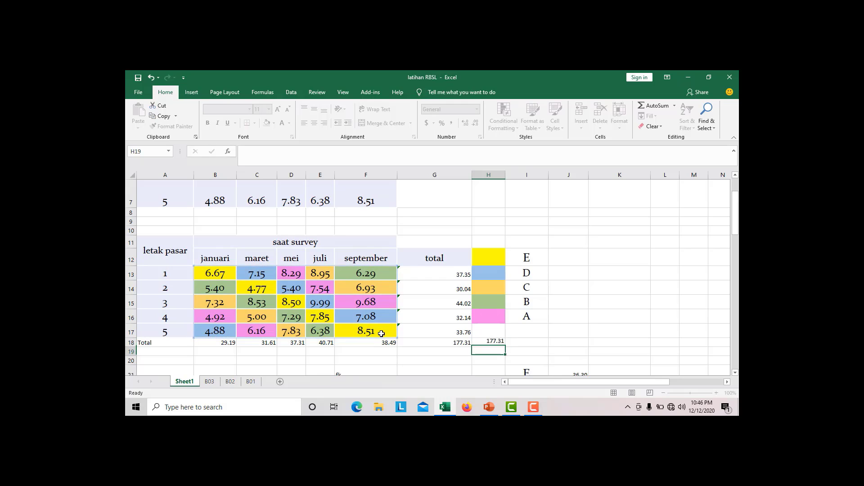
Clear the check formula from H18 beside the grand total
left_click(491, 342)
type("=")
key("BackSpace")
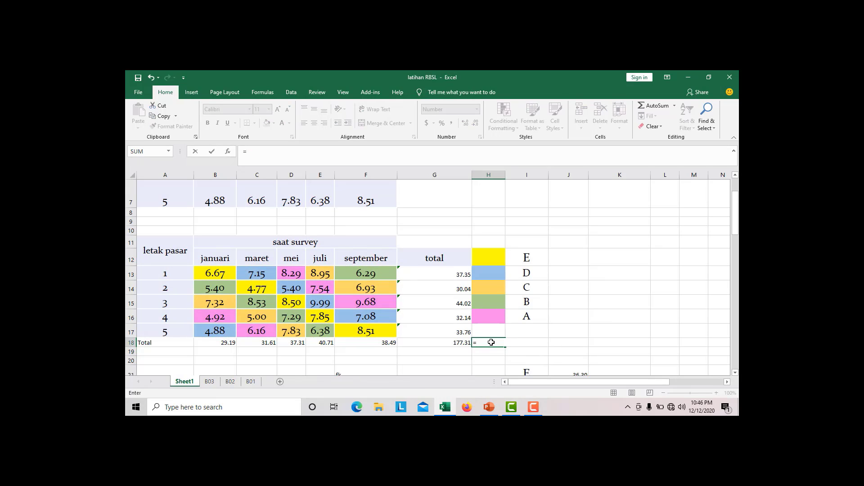
left_click(466, 344)
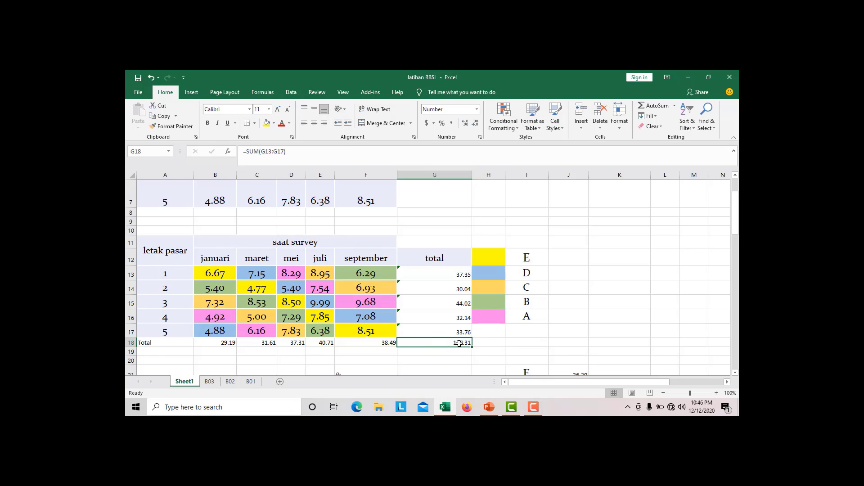
Calculate the correction factor fk in G21 with the formula =(G18^2)/25
scroll(459, 340, "down", 1)
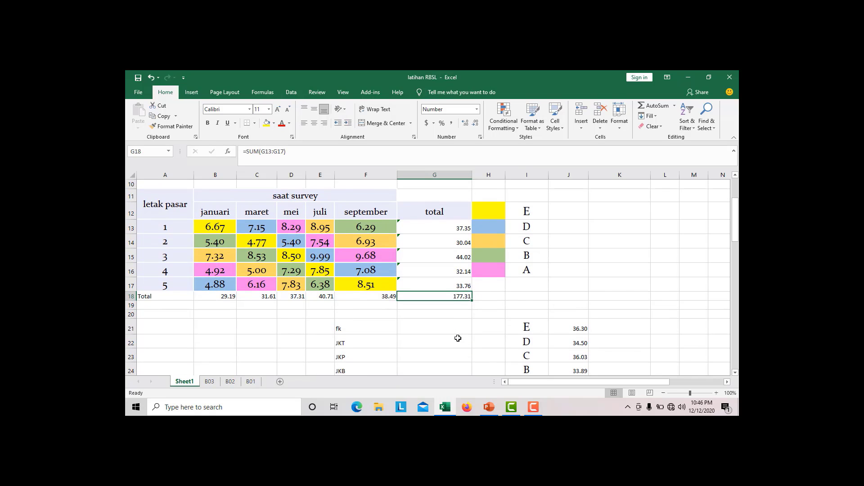
left_click(425, 328)
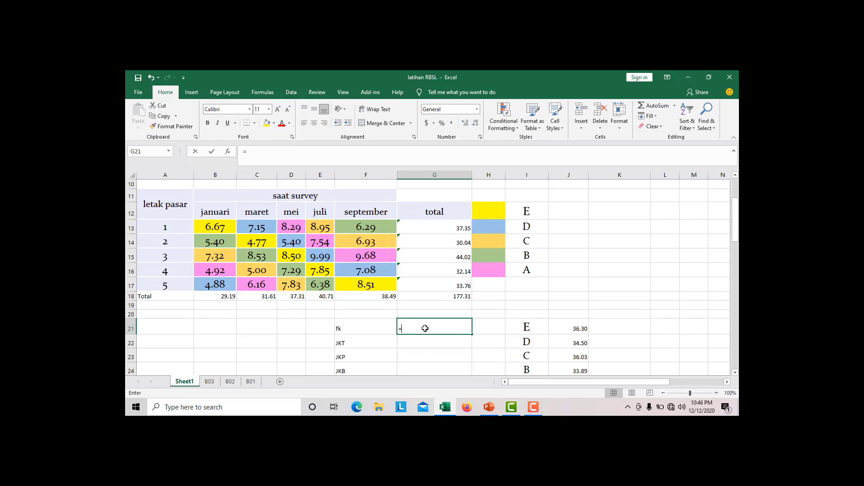
type("=")
left_click(442, 296)
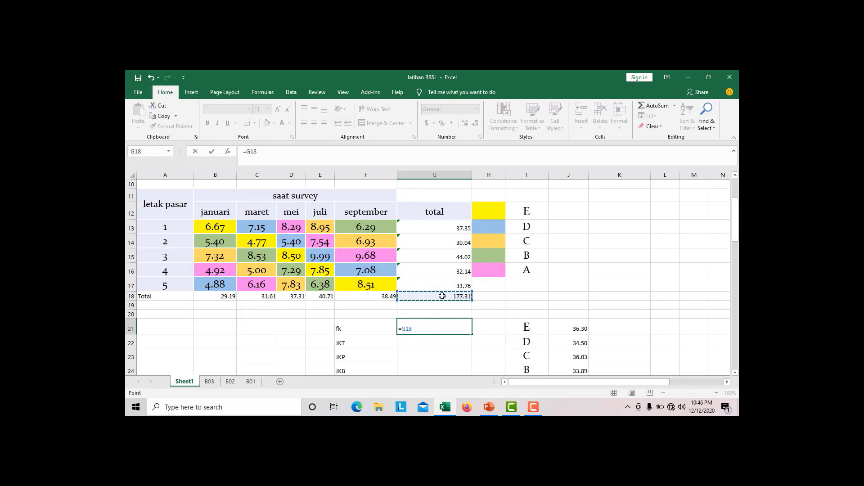
type("^")
type("(")
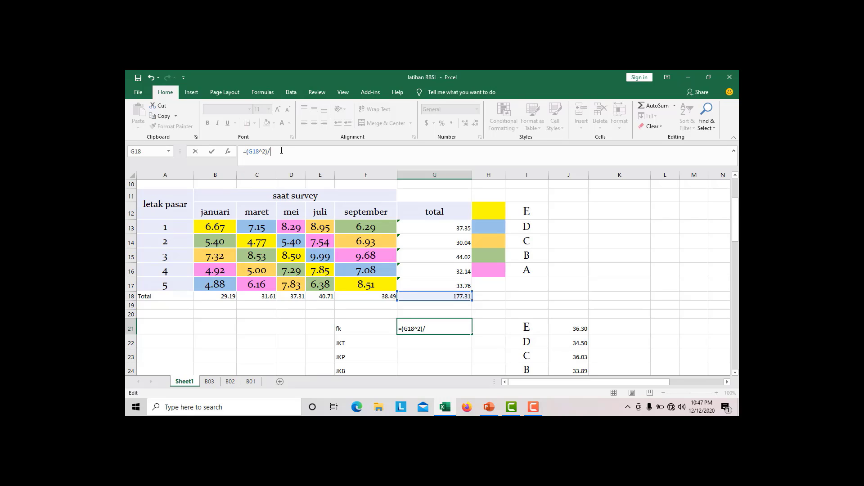
scroll(242, 337, "down", 5)
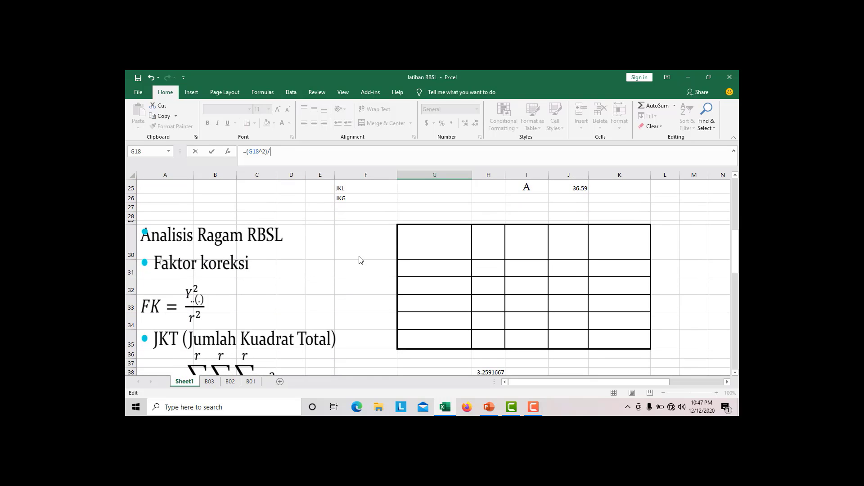
scroll(360, 260, "up", 5)
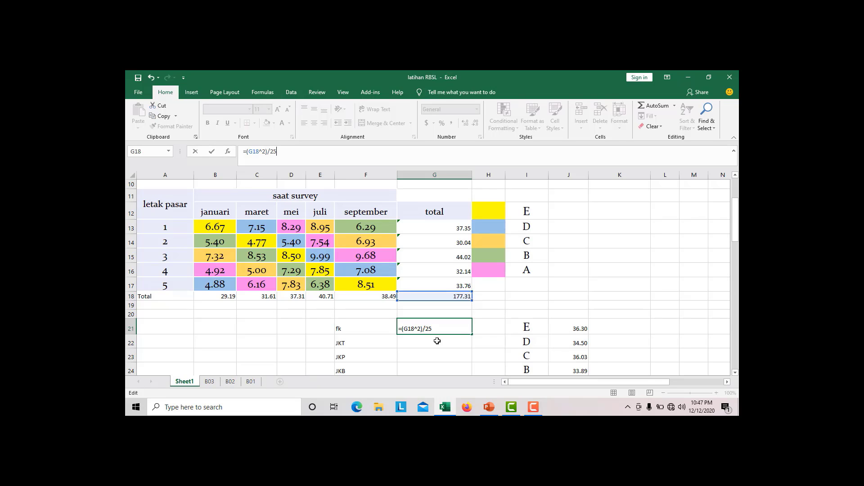
key("Return")
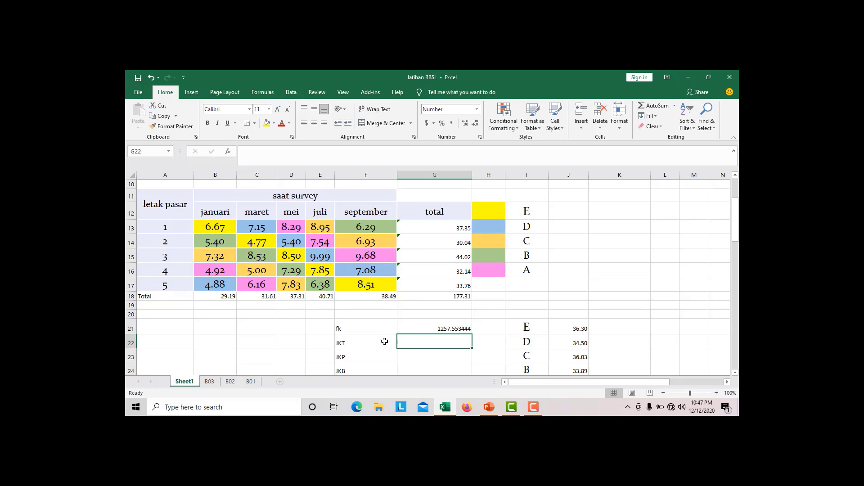
Consult the JKT formula below the data, and square the first observation in J13 with =B13^2
scroll(347, 356, "down", 7)
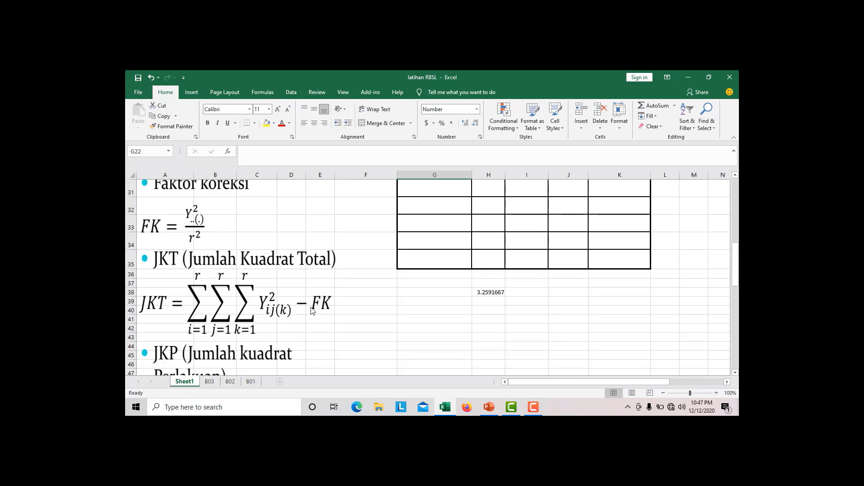
scroll(455, 270, "up", 7)
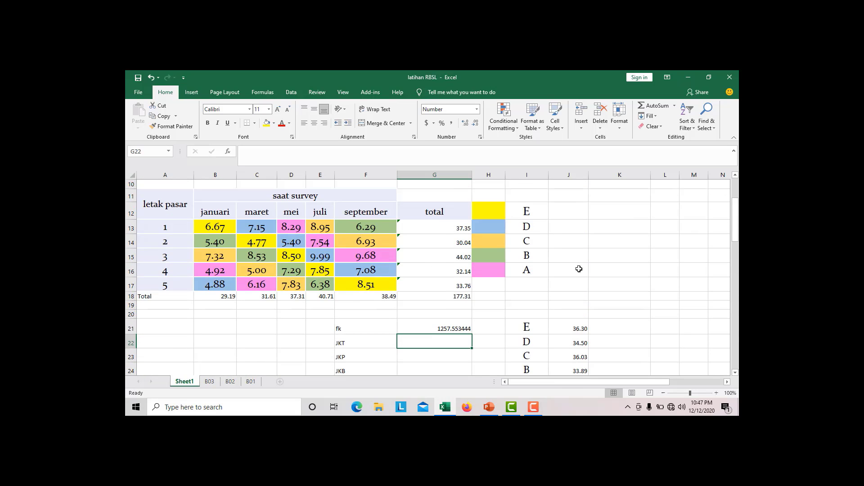
left_click(577, 229)
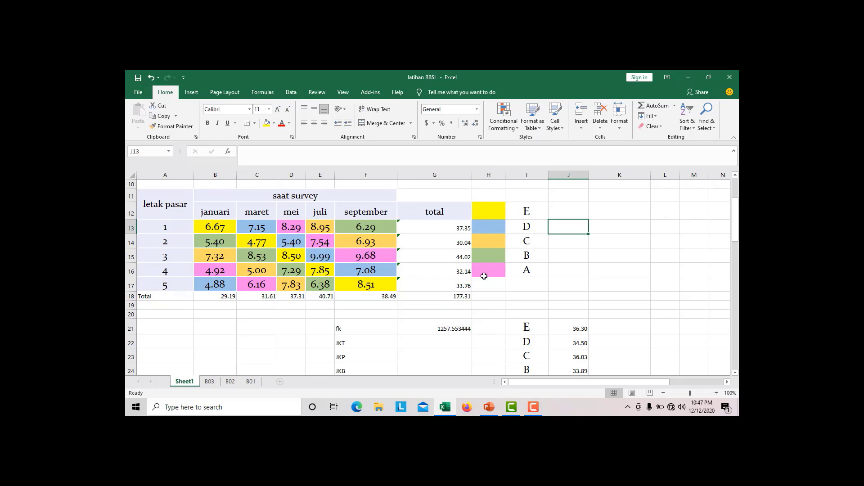
type("=")
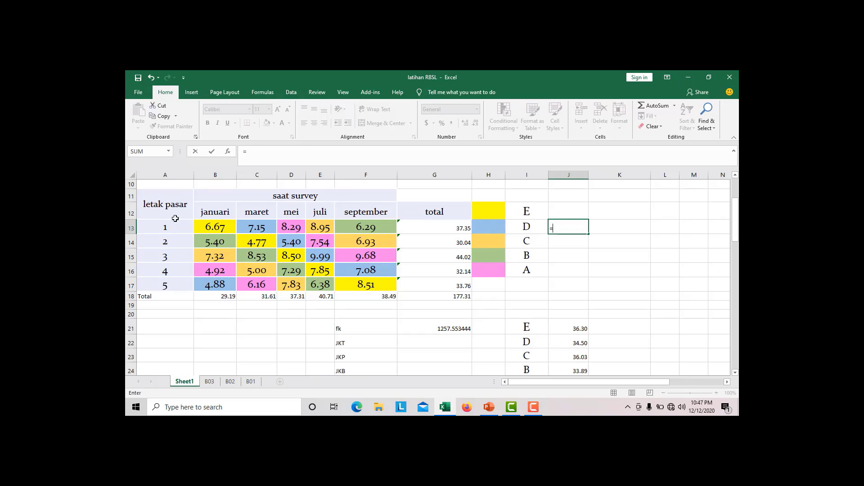
left_click(207, 225)
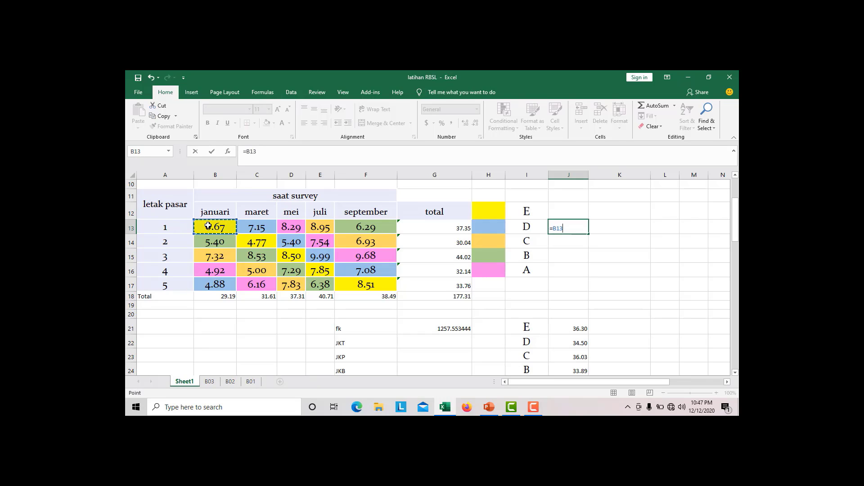
type("^2")
key("Return")
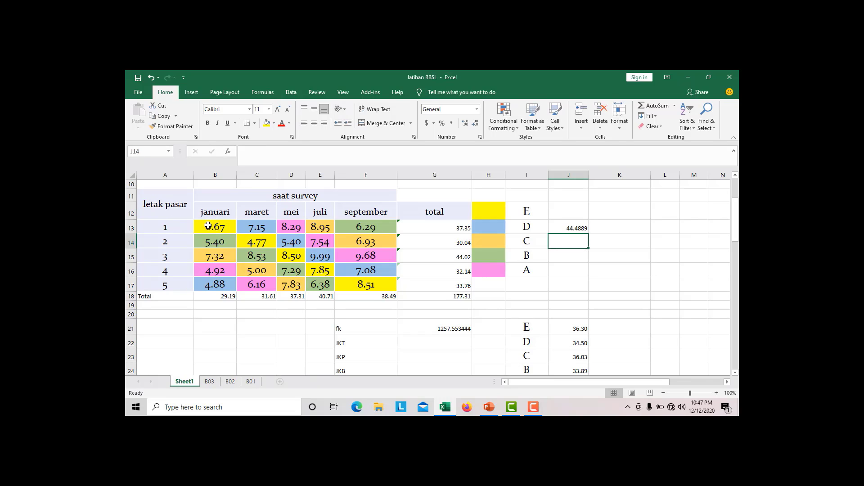
Fill the squaring formula from J13 across to column N and down to row 17, covering all observations
left_click(584, 228)
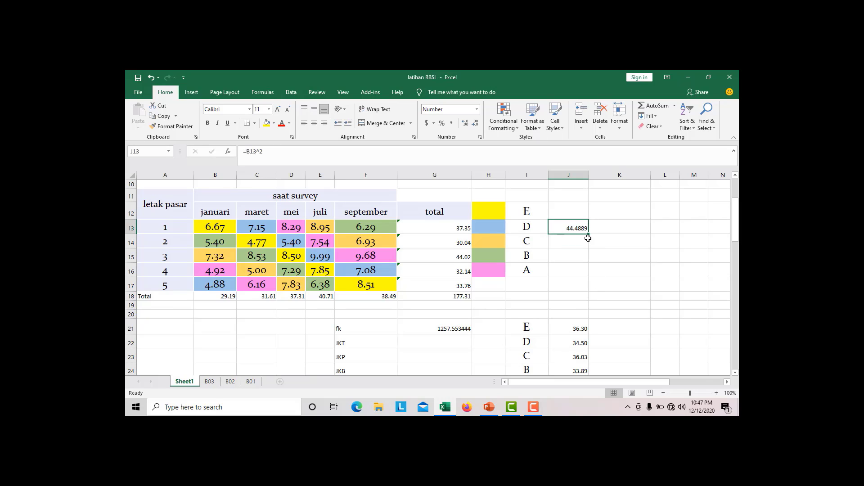
left_click_drag(589, 234, 726, 236)
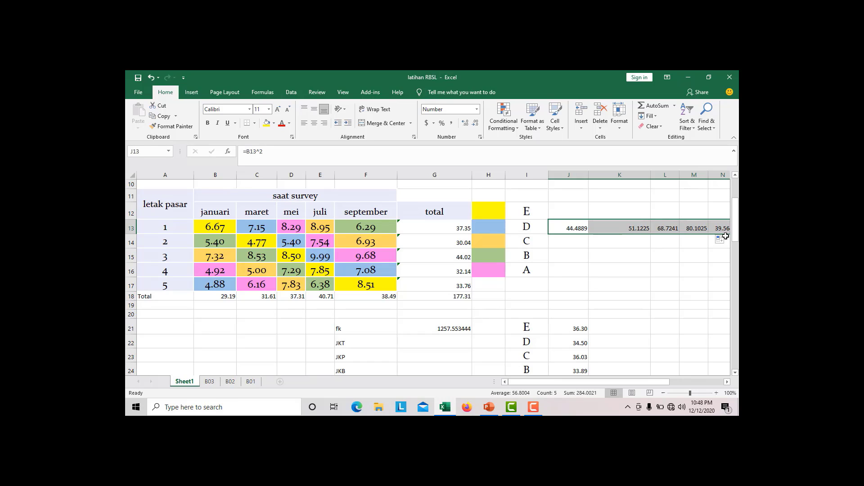
left_click(727, 382)
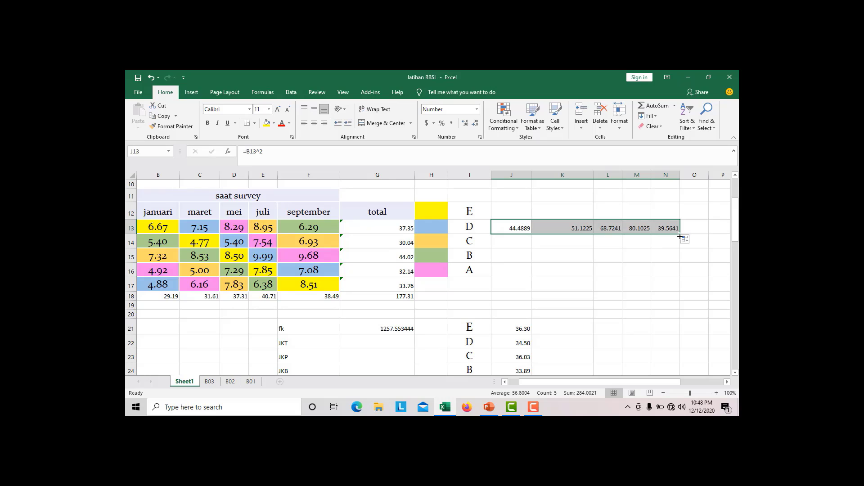
left_click_drag(680, 236, 680, 247)
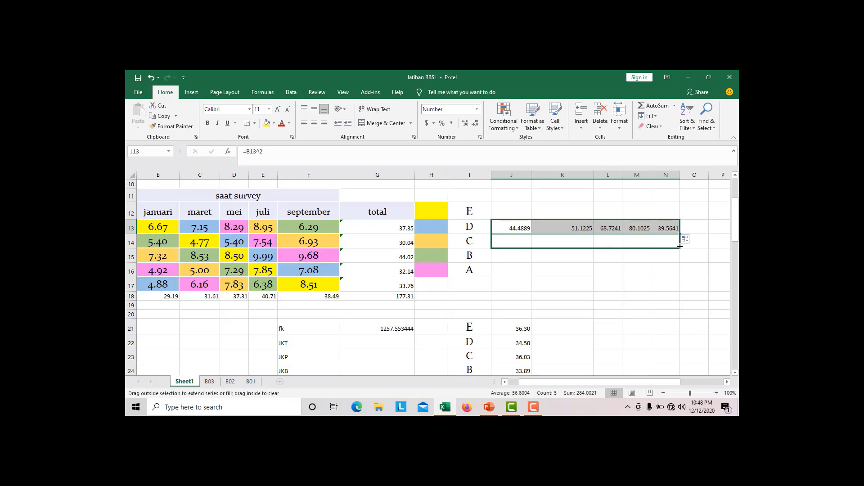
left_click_drag(681, 249, 683, 291)
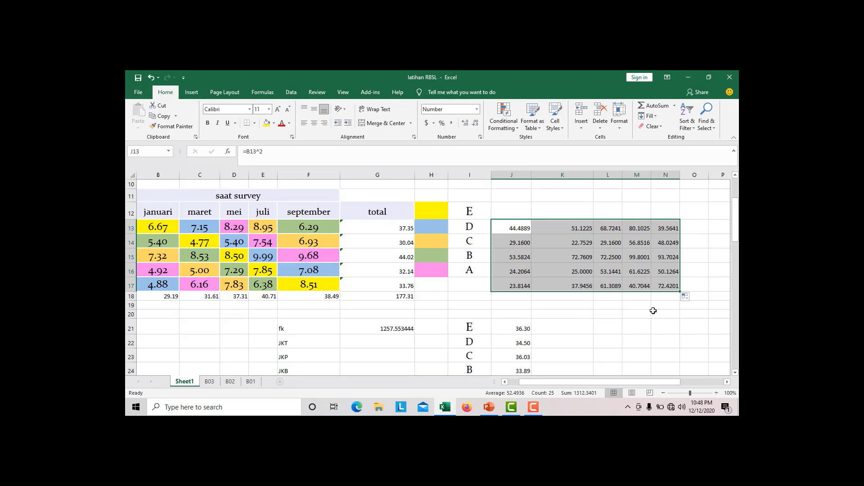
Sum all squared observations in O18 with =SUM(J13:N17)
left_click(701, 295)
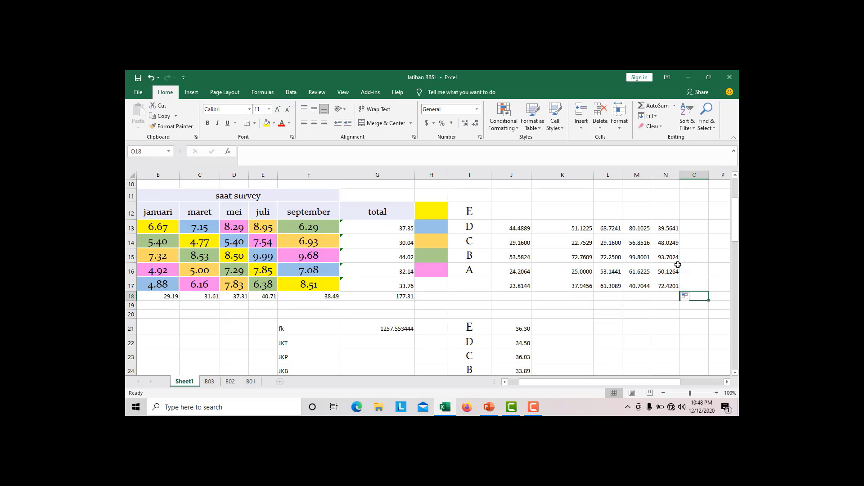
left_click_drag(516, 227, 667, 287)
left_click(701, 296)
type("=sum")
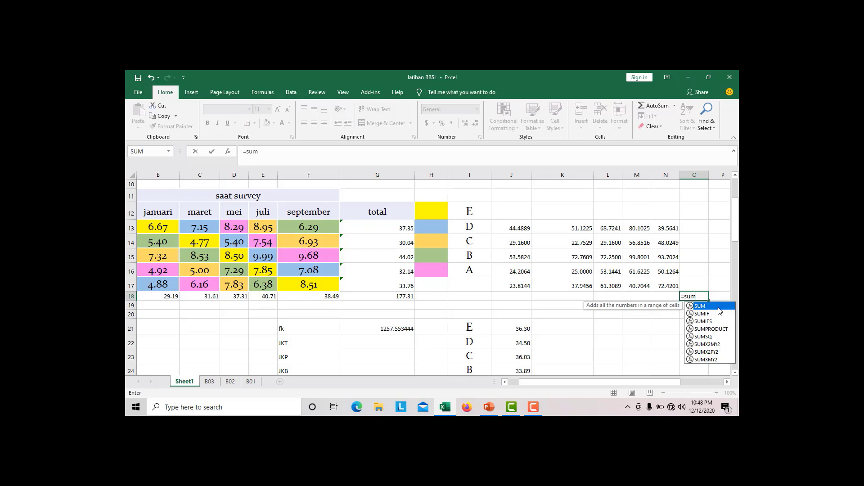
double_click(700, 306)
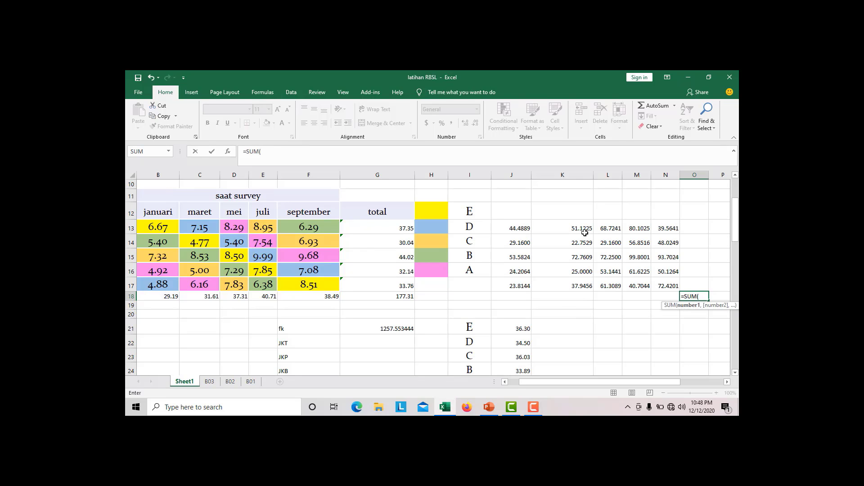
left_click_drag(509, 228, 654, 278)
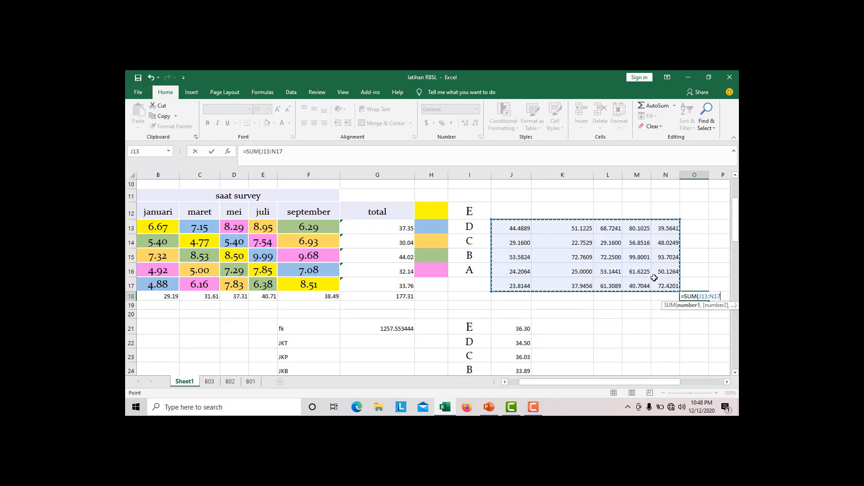
key("Return")
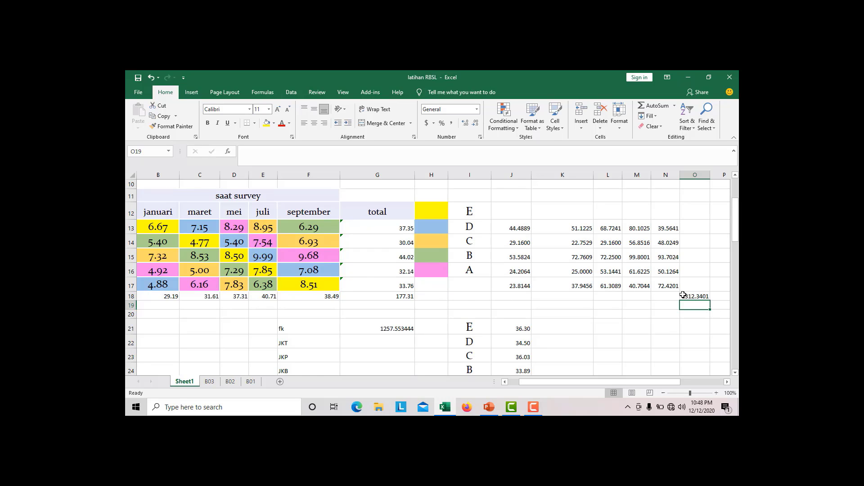
Calculate the total sum of squares JKT in G22 by subtracting the correction factor, =O18-G21
scroll(243, 352, "down", 7)
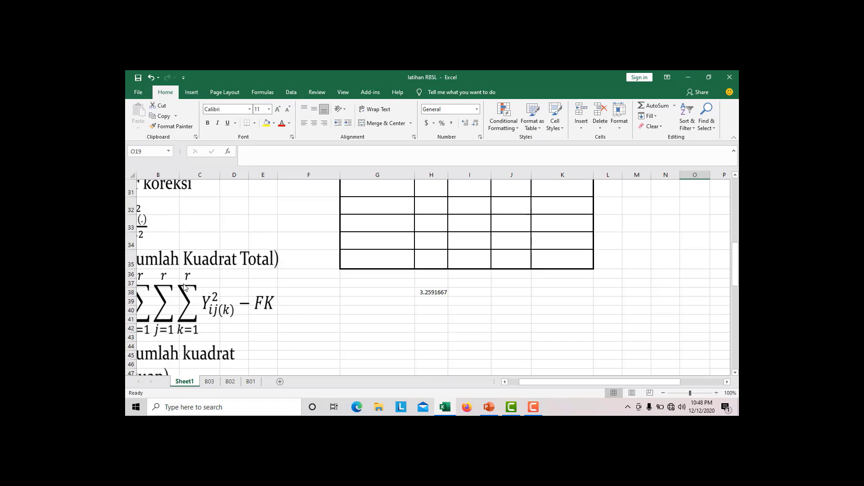
scroll(423, 326, "up", 5)
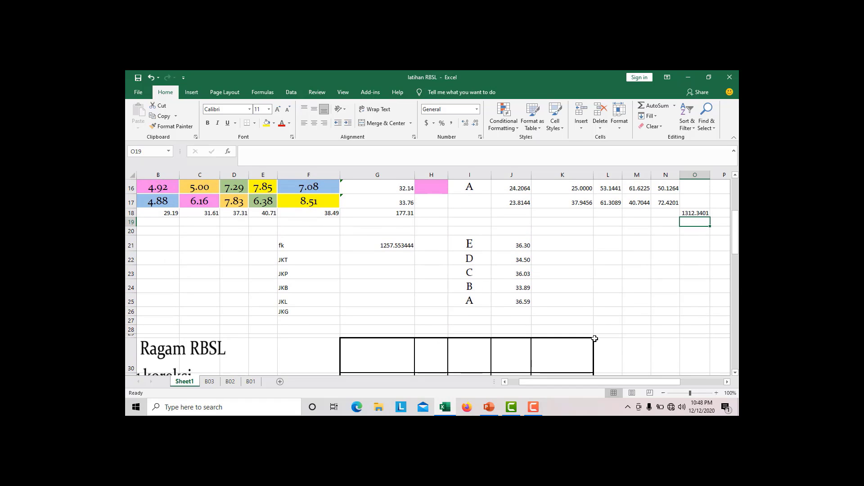
left_click(382, 260)
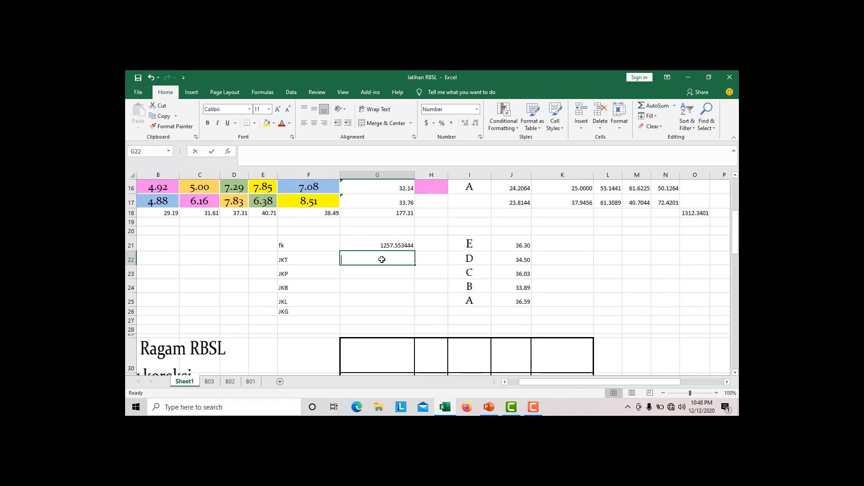
type("=")
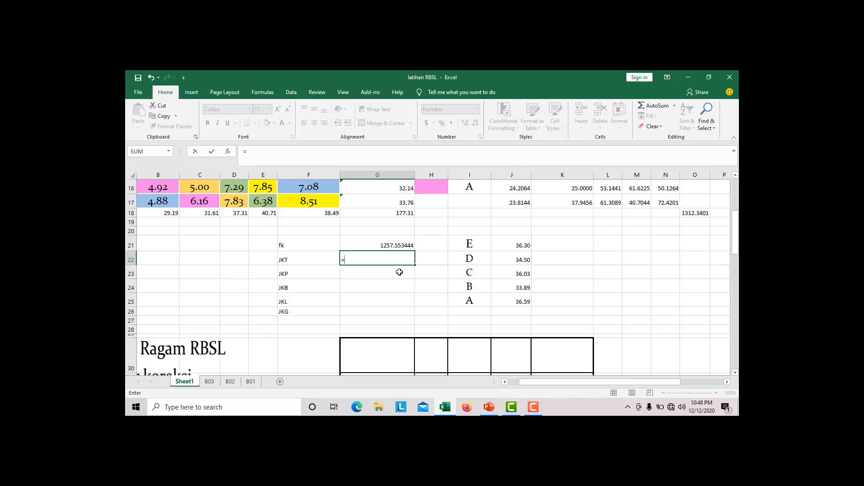
left_click(697, 214)
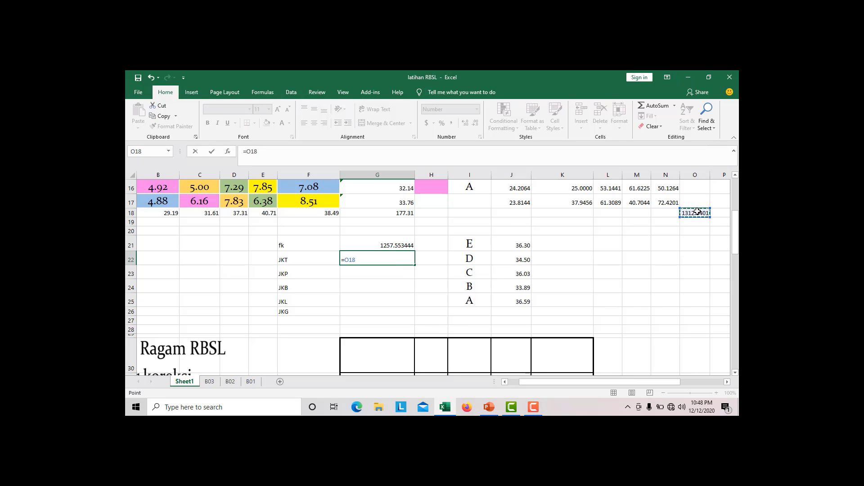
type("-")
left_click(391, 246)
key("Return")
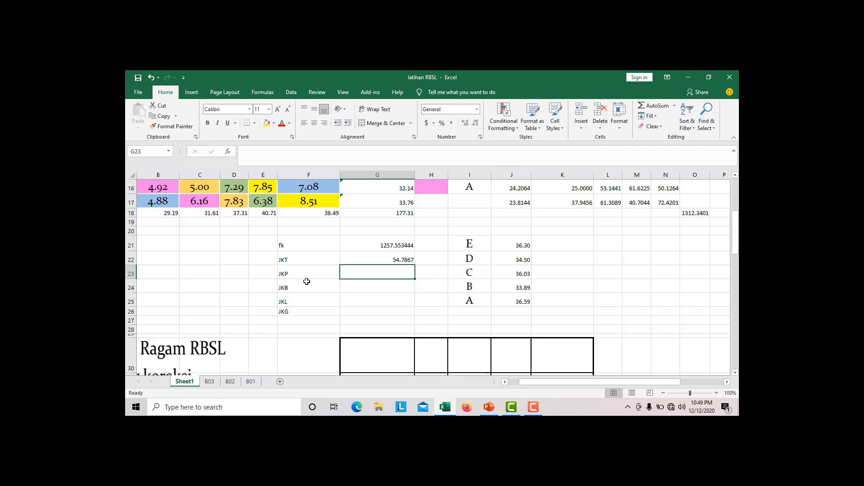
Examine the JKP formula below the data and the treatment totals for E to A in J21:J25
scroll(210, 324, "down", 9)
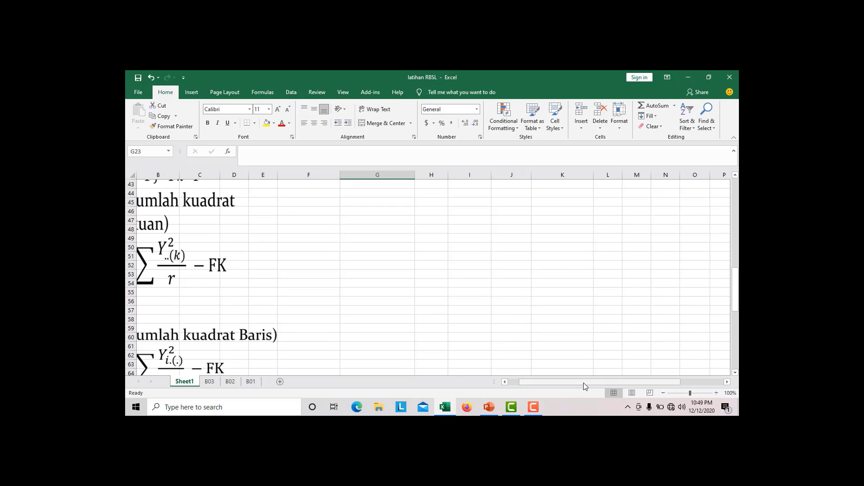
left_click_drag(583, 386, 573, 386)
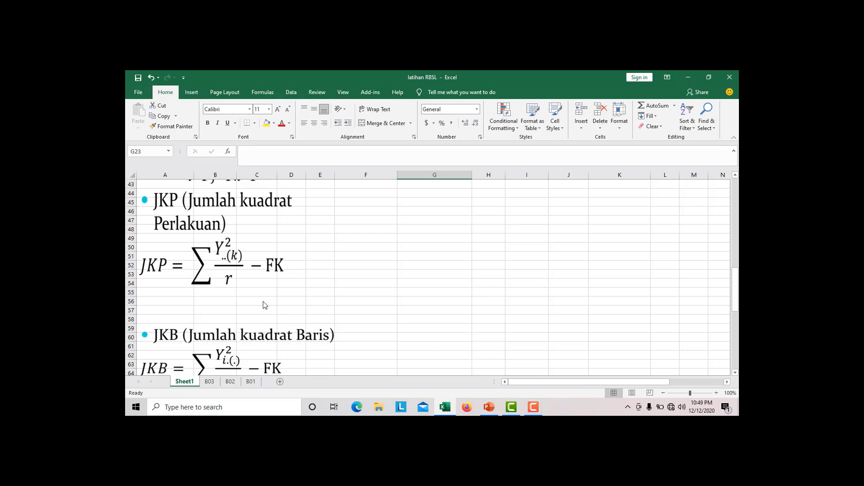
scroll(255, 303, "down", 3)
scroll(239, 261, "up", 2)
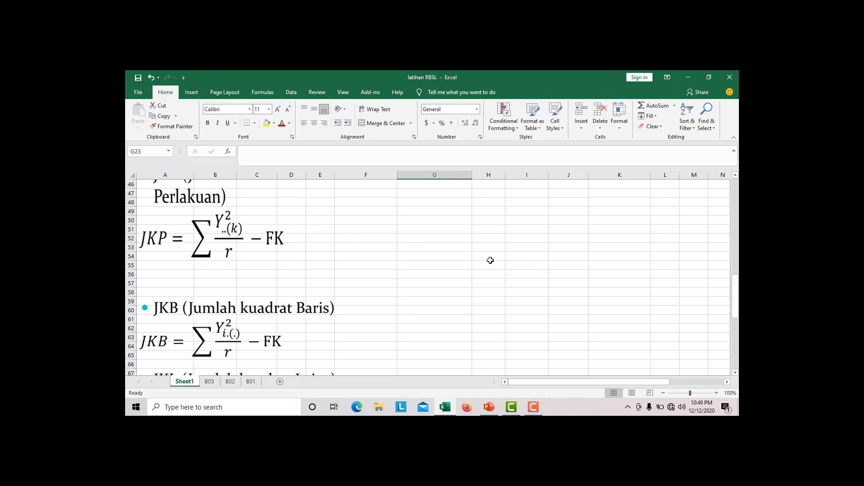
scroll(480, 274, "up", 5)
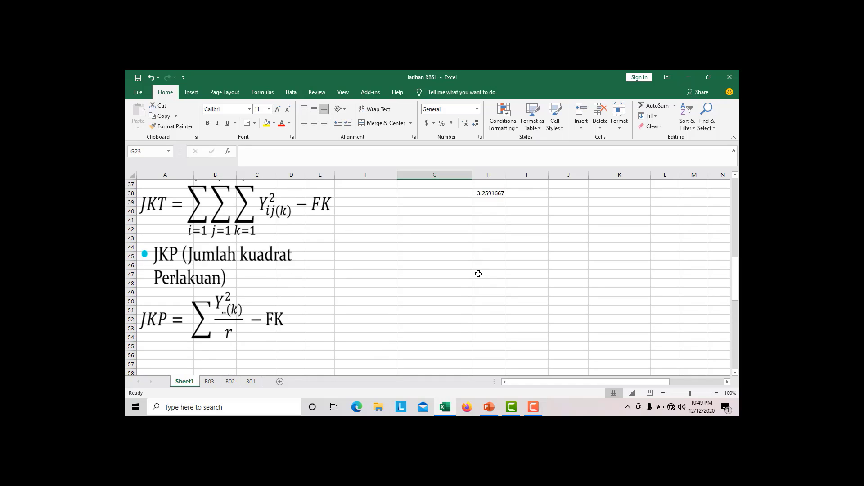
scroll(478, 273, "down", 4)
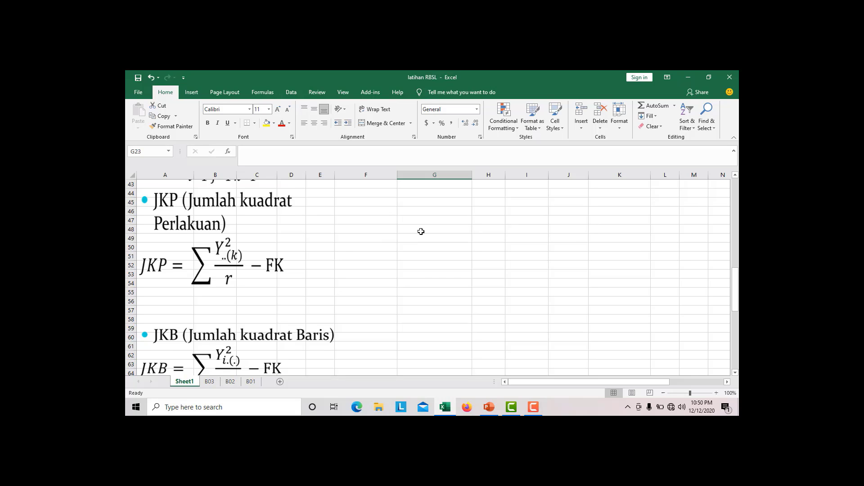
scroll(421, 231, "up", 10)
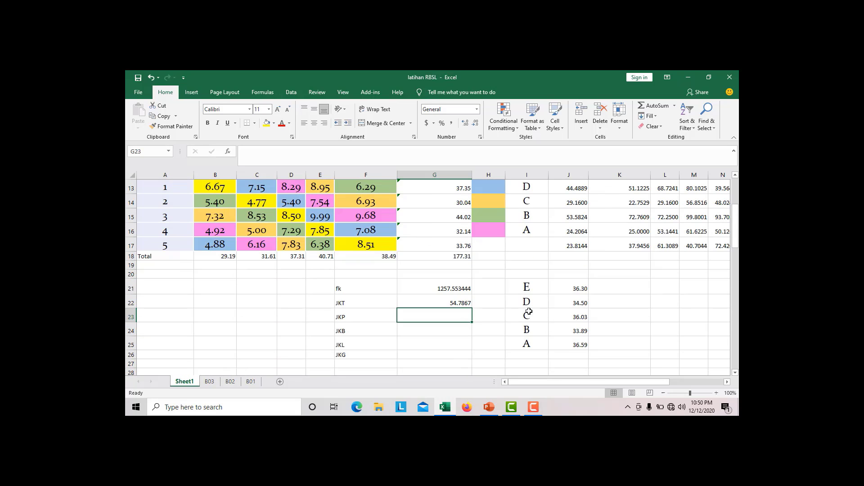
mouse_move(533, 287)
left_mouse_down()
mouse_move(559, 287)
mouse_move(565, 347)
mouse_move(533, 287)
left_mouse_up()
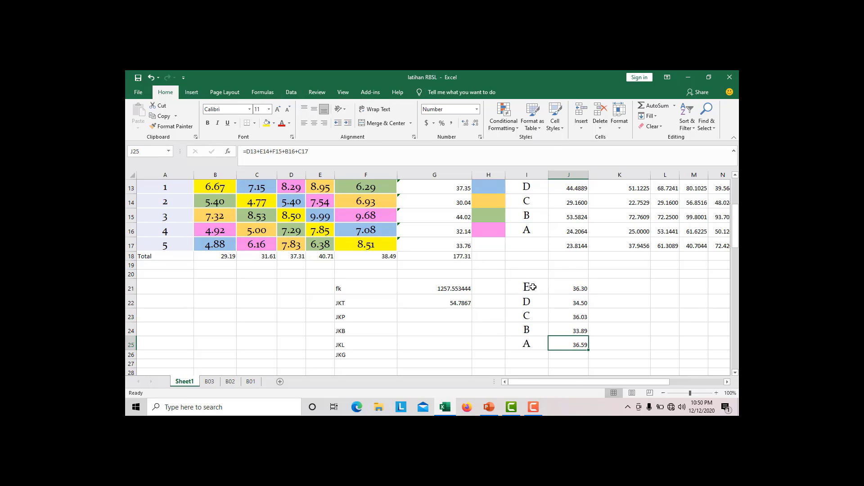
left_click(572, 293)
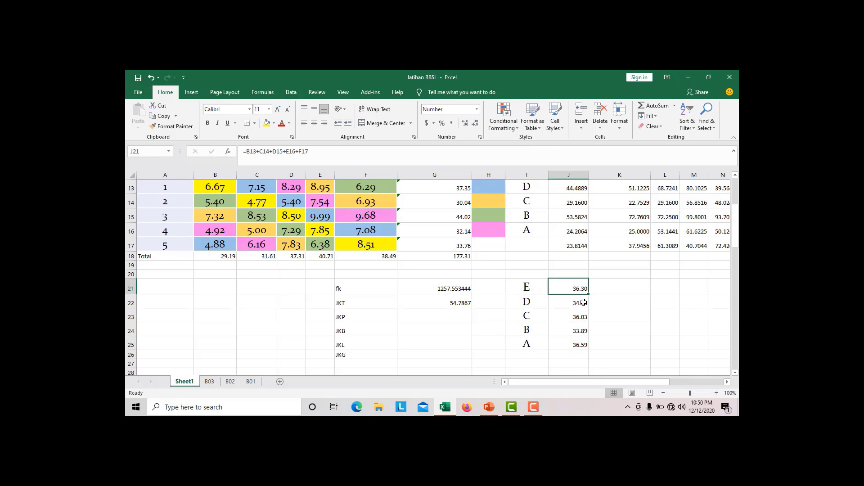
left_click(580, 301)
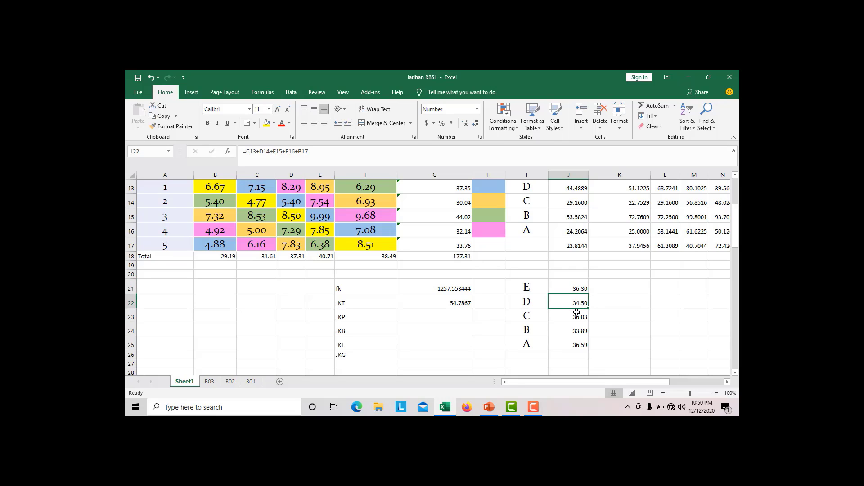
left_click(577, 345)
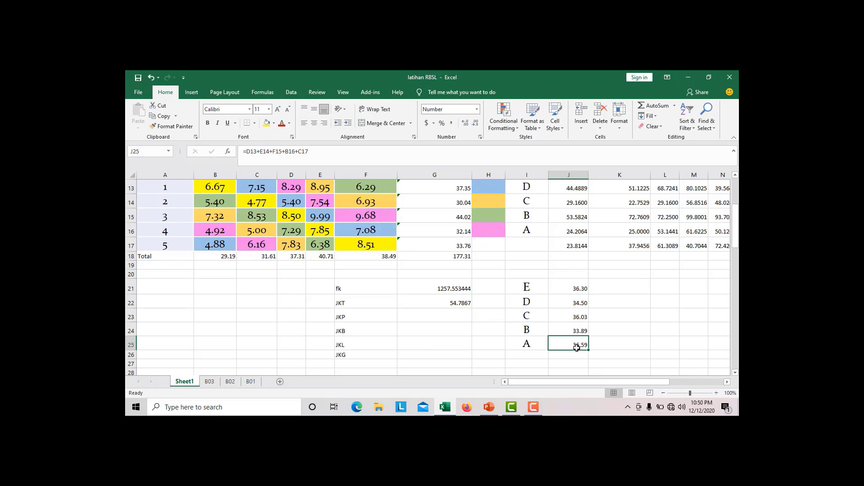
left_click(565, 287)
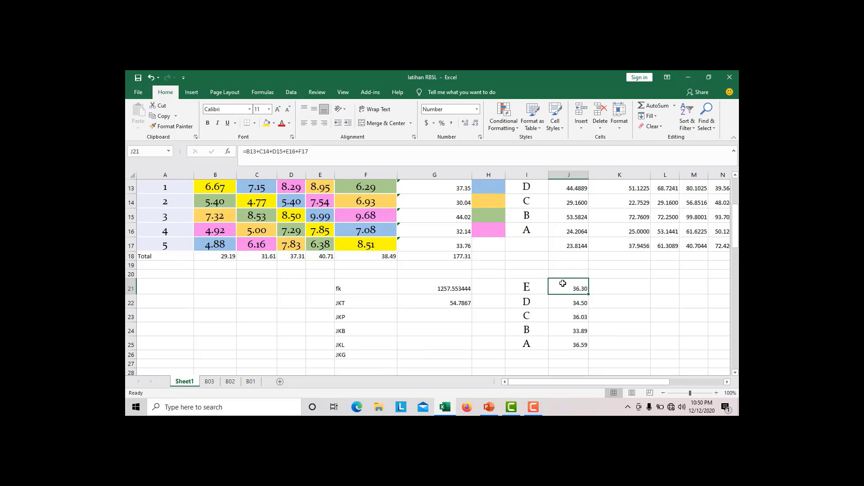
left_click_drag(566, 285, 566, 344)
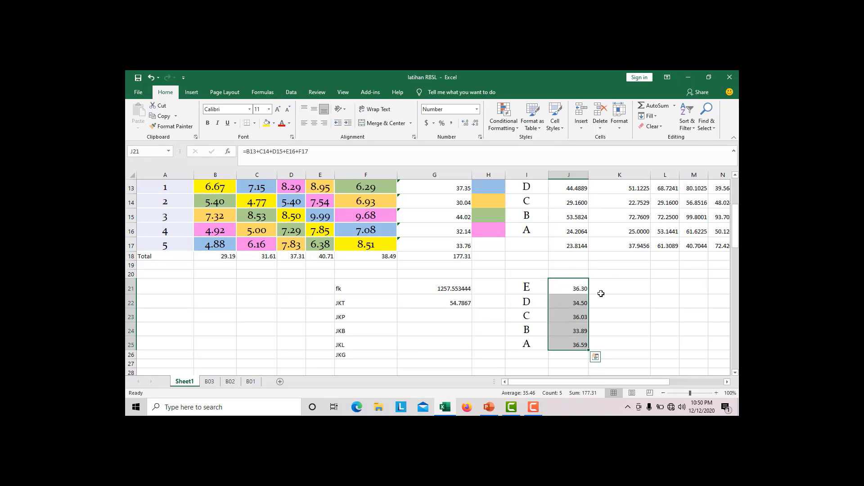
Square the total of treatment E in K21 with =J21^2
left_click(613, 282)
type("=")
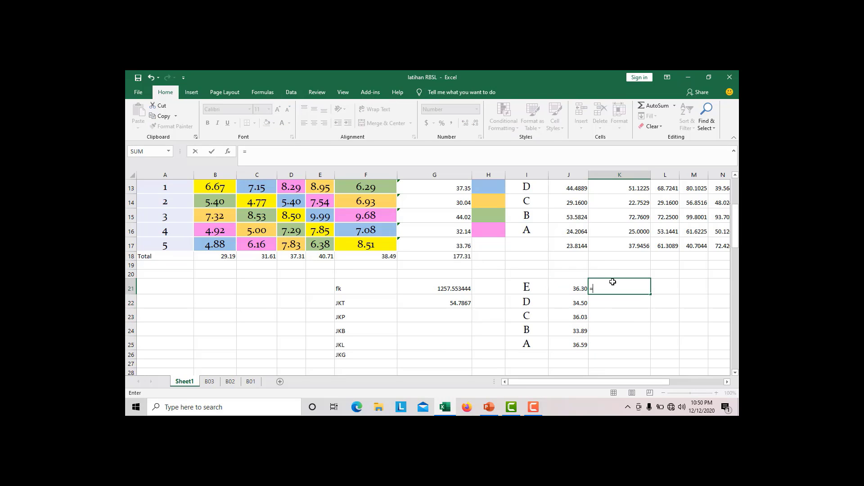
left_click(577, 288)
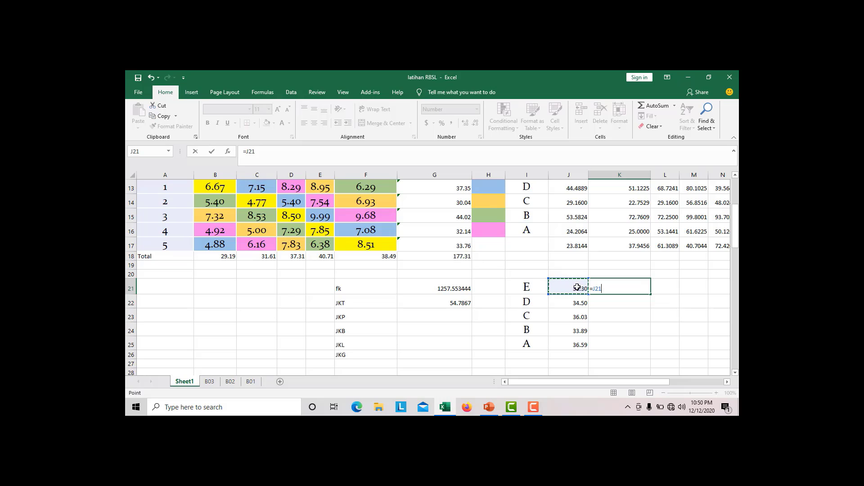
type("^2")
key("Return")
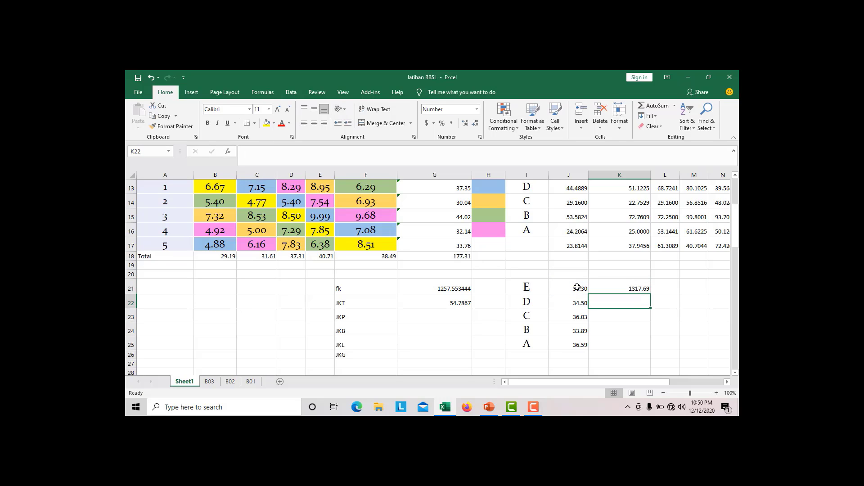
Fill the squaring formula from K21 down to K25, covering the remaining treatment totals
left_click(631, 290)
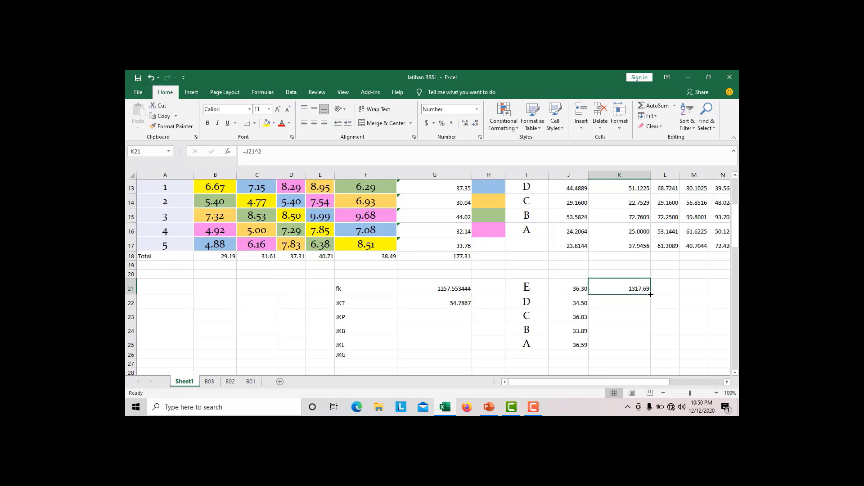
left_click(655, 292)
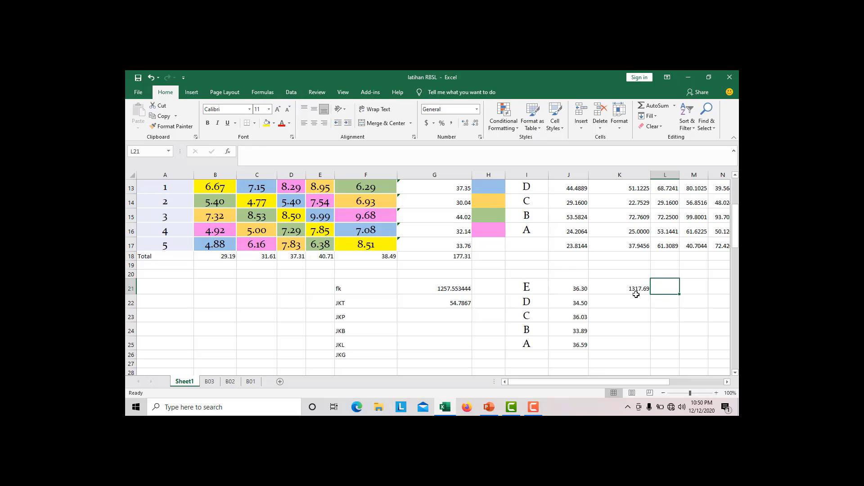
left_click(636, 296)
left_click(649, 289)
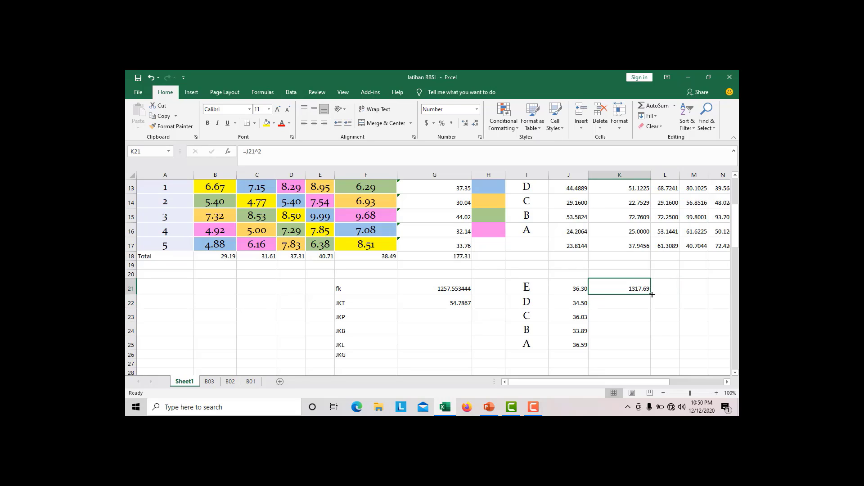
double_click(652, 294)
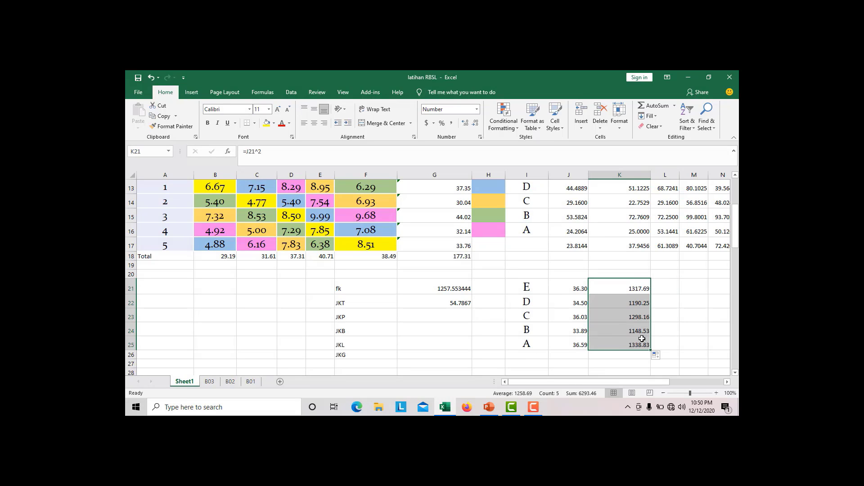
Sum the squared treatment totals in K26 with =SUM(K21:K25)
left_click(628, 358)
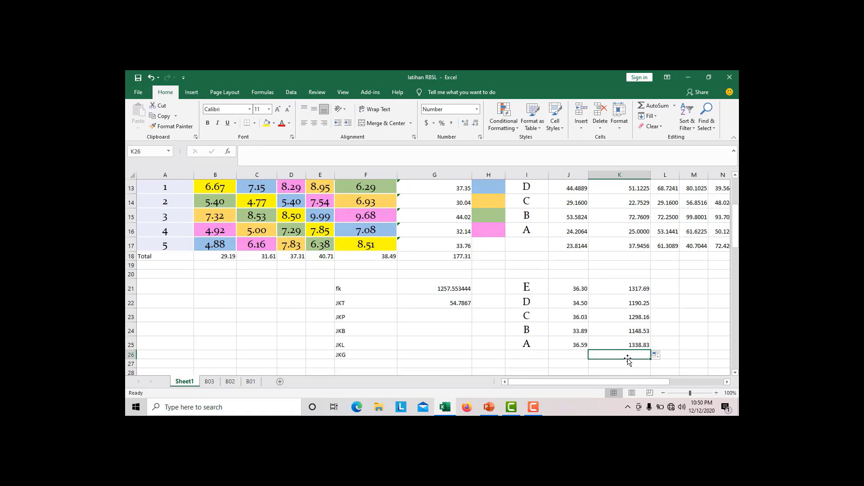
type("=sum")
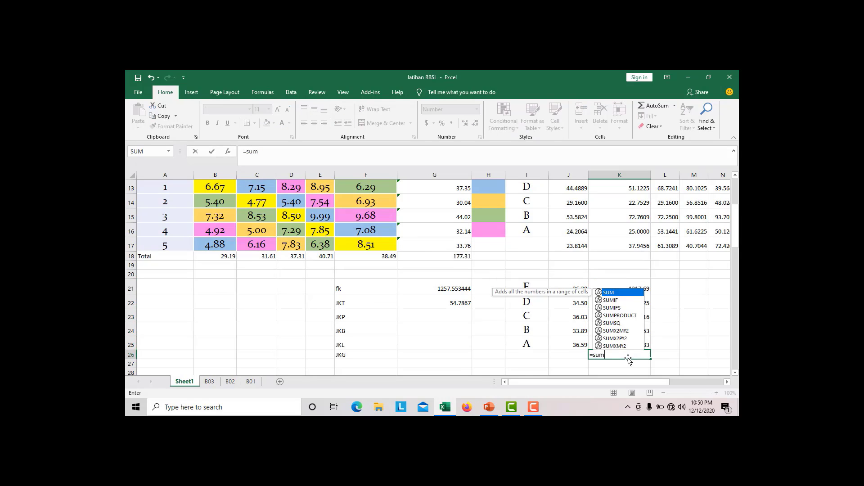
double_click(615, 292)
left_click_drag(630, 287, 635, 347)
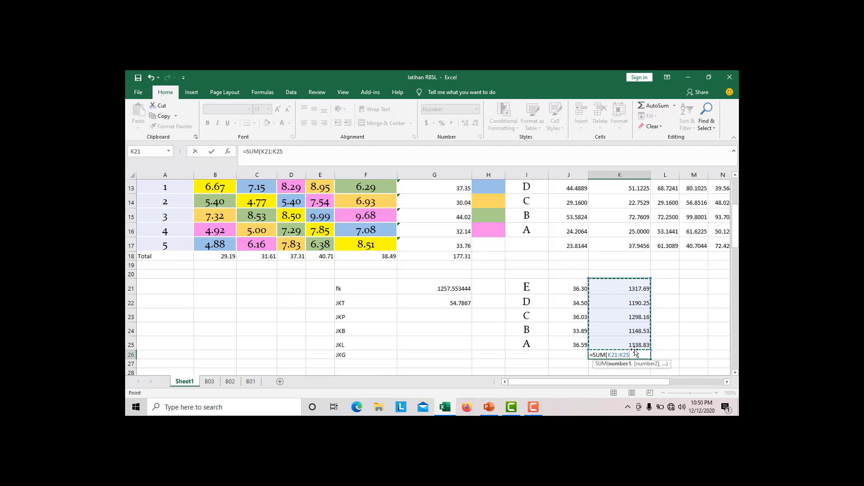
key("Return")
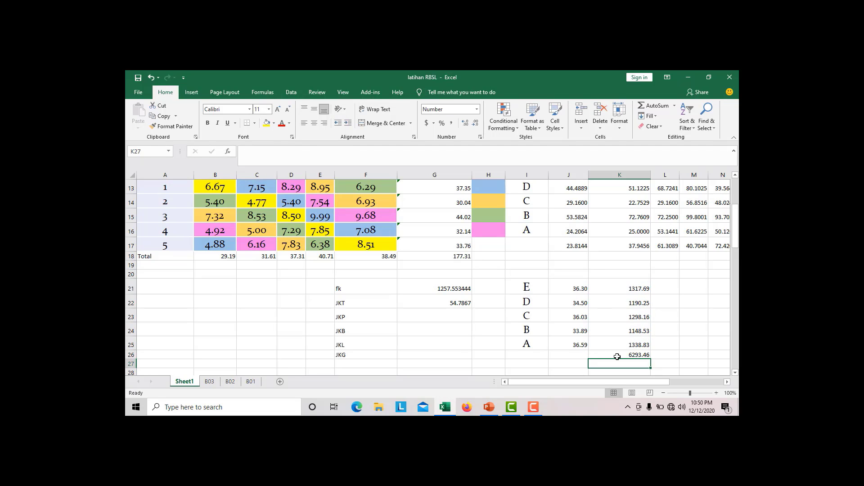
Calculate the treatment sum of squares JKP in G23 with =(K26/5)-G21
left_click(396, 317)
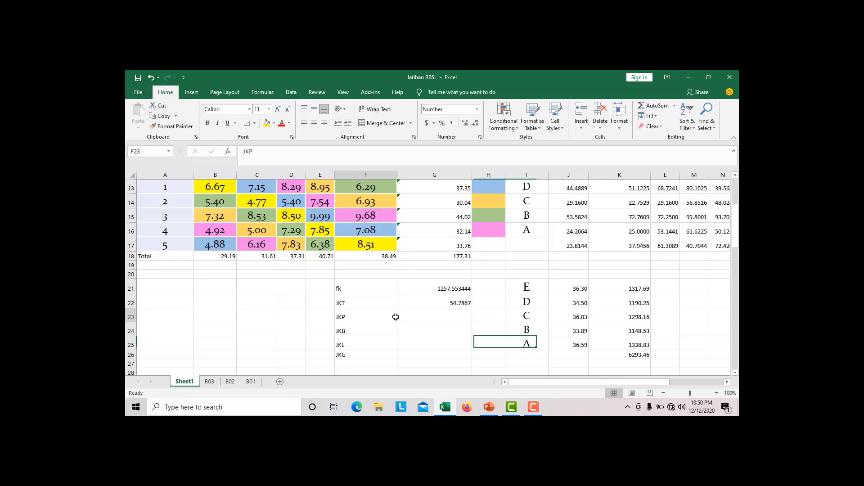
left_click(408, 315)
type("=")
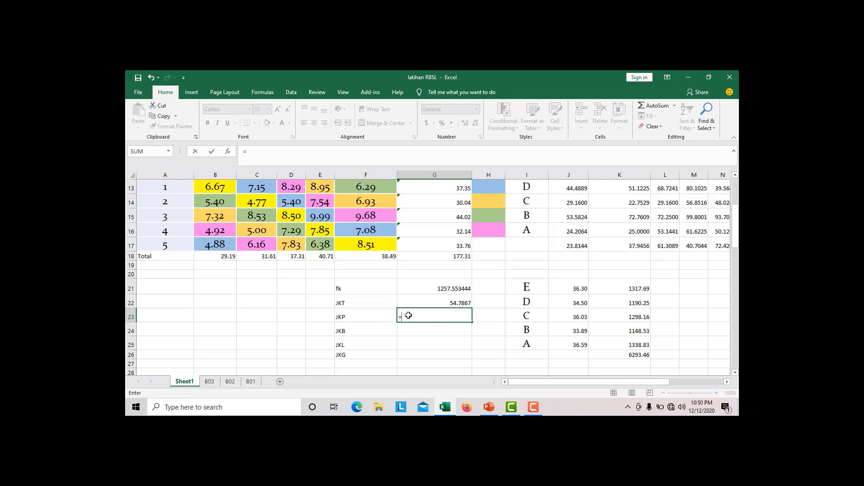
left_click(633, 355)
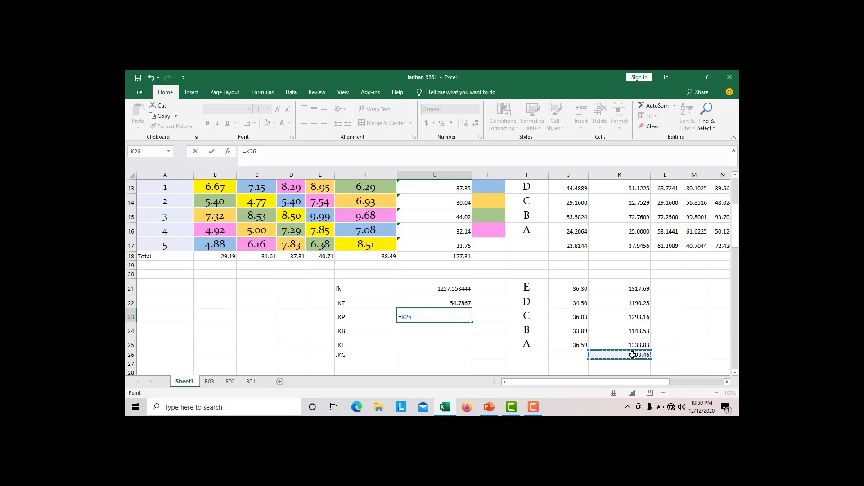
type("/5")
left_click(267, 151)
type("(")
left_click(421, 290)
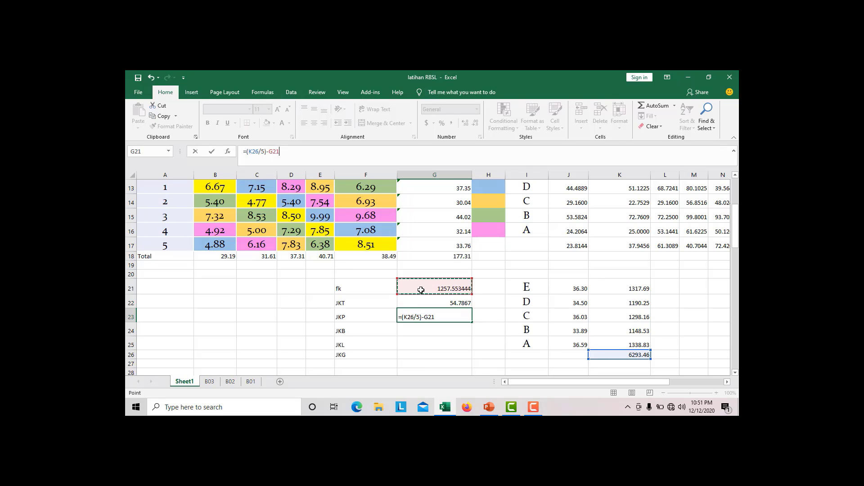
key("Return")
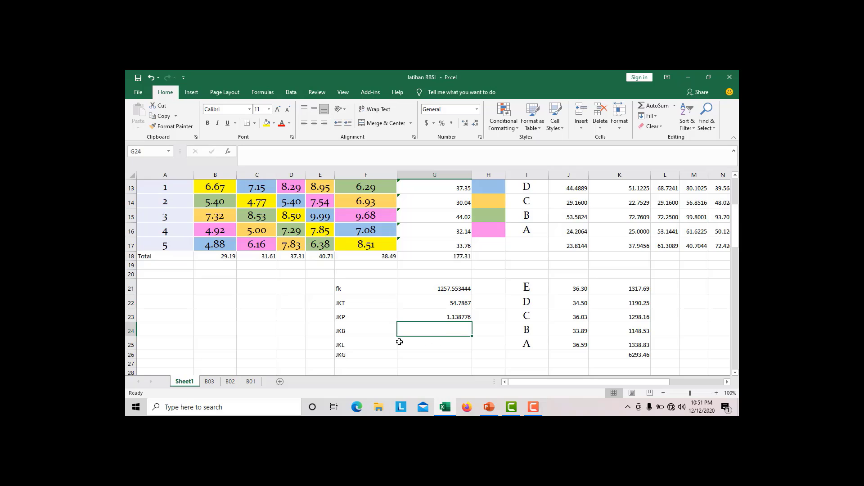
Check the JKB formula, then copy the row totals in G13:G17
scroll(397, 339, "down", 11)
scroll(345, 329, "down", 2)
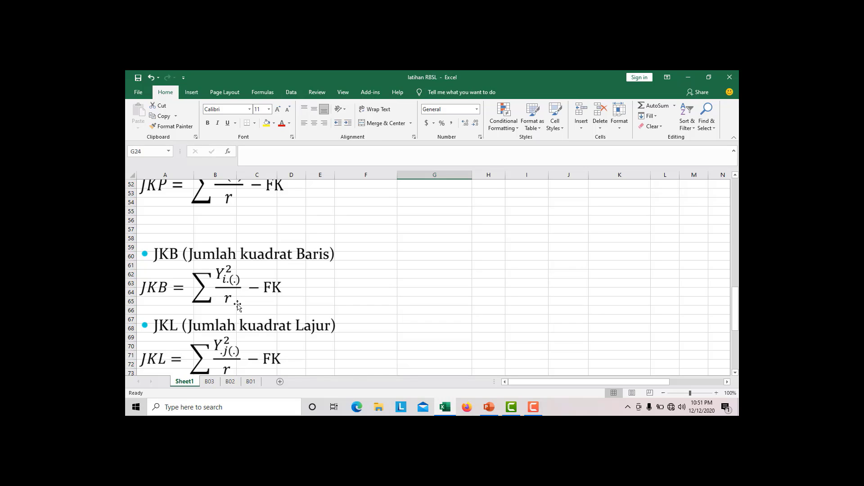
scroll(386, 339, "up", 13)
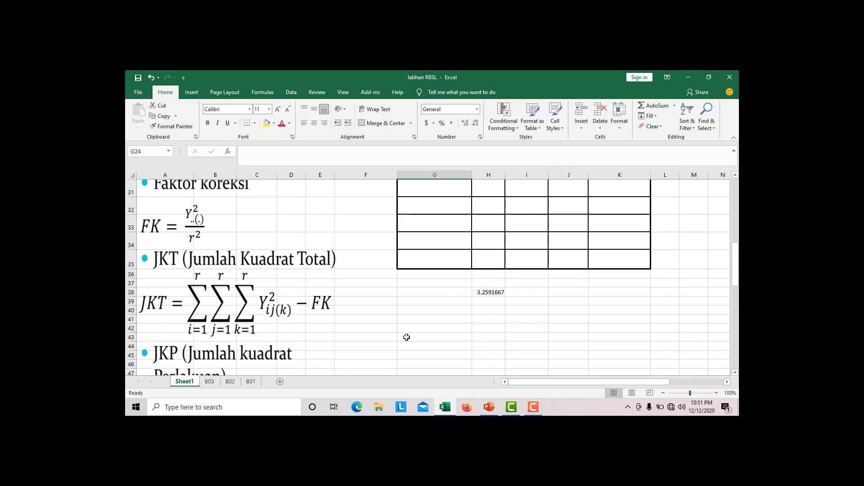
scroll(416, 332, "up", 2)
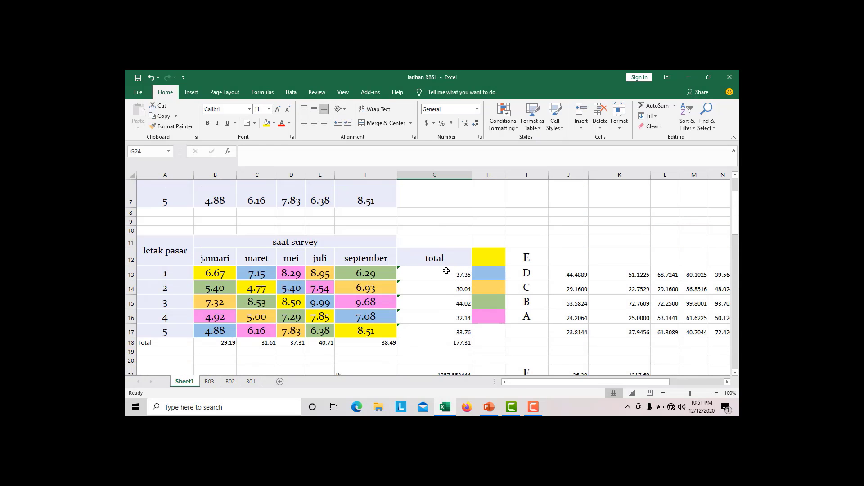
left_click_drag(446, 270, 446, 323)
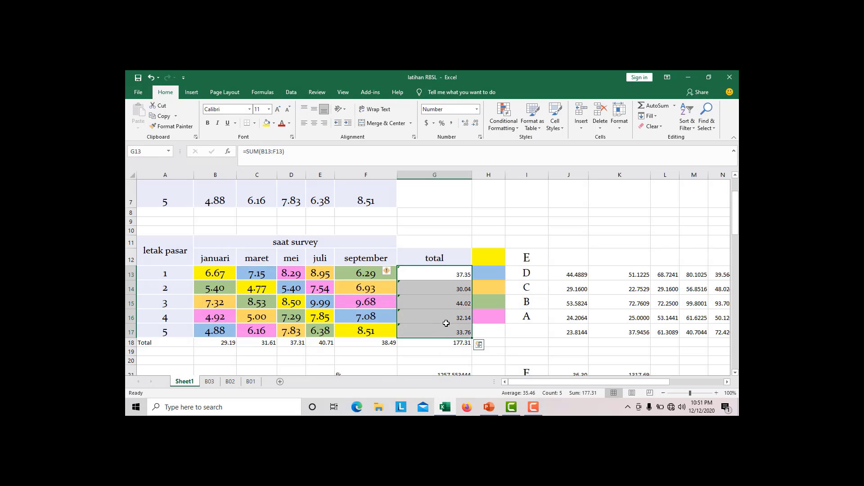
key("ctrl+c")
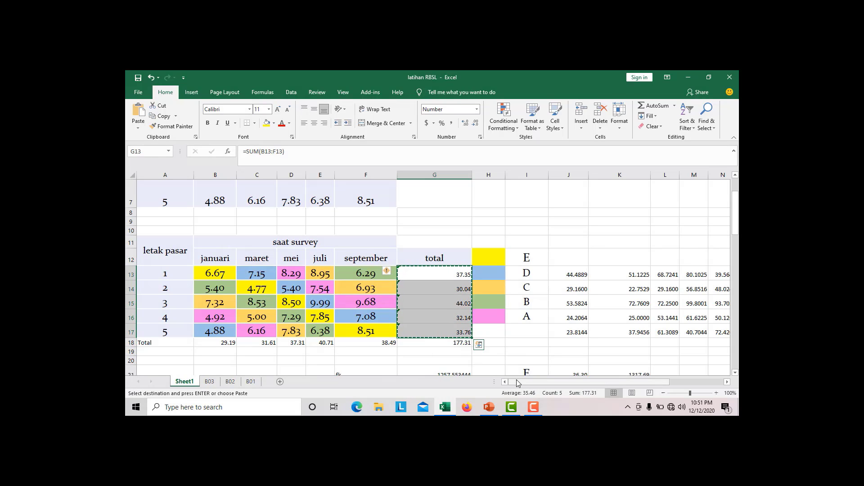
left_click_drag(519, 383, 565, 383)
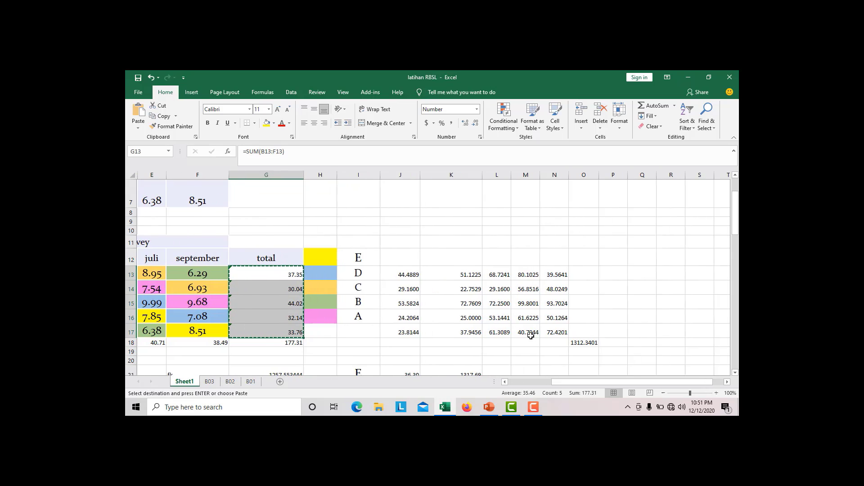
scroll(530, 339, "down", 2)
scroll(529, 339, "down", 2)
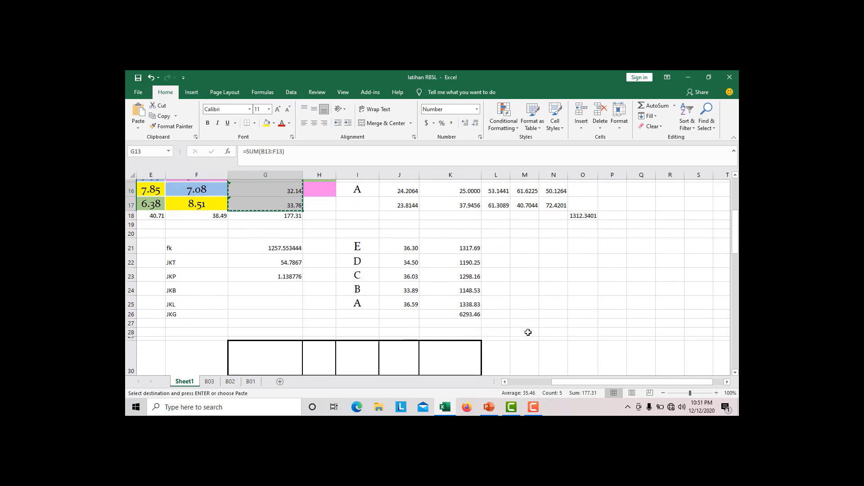
Try a regular paste of the copied row totals into M21:M25
left_click(527, 244)
left_click_drag(528, 244, 527, 301)
key("ctrl+v")
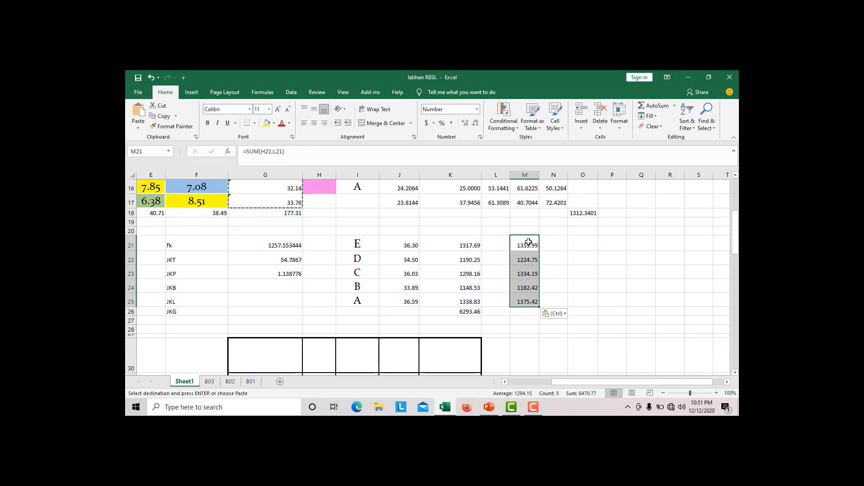
key("ctrl+z")
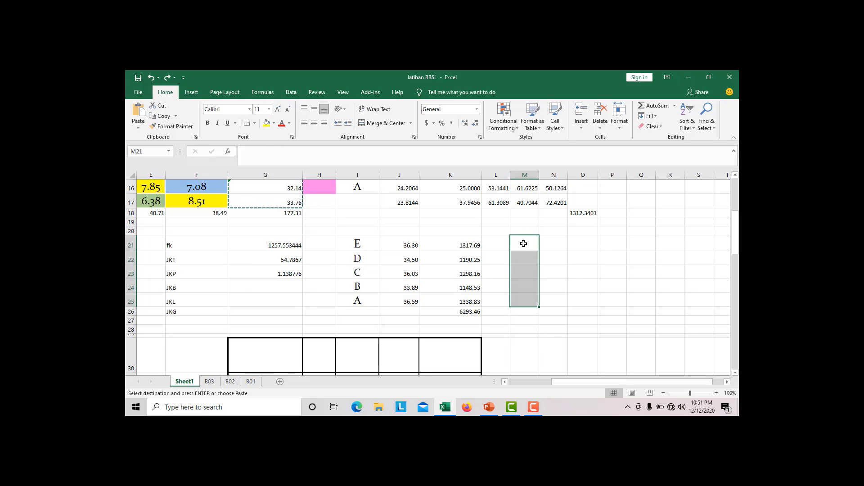
Paste the copied row totals as values only, starting at M21
right_click(524, 244)
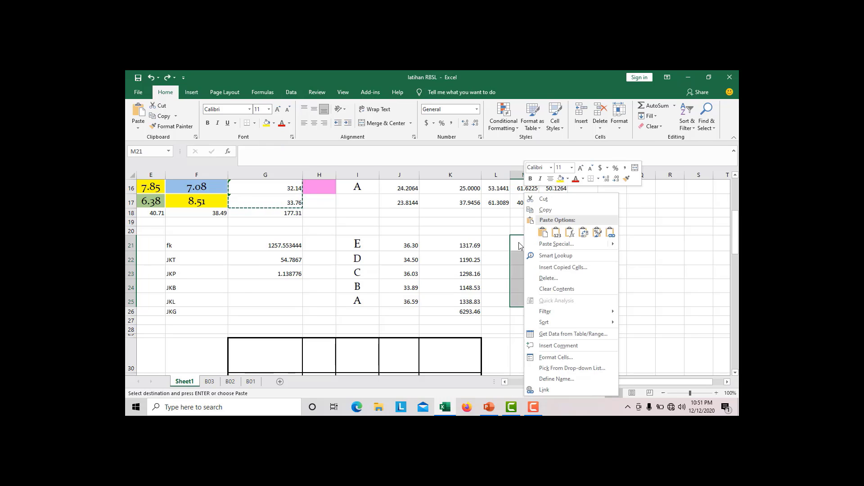
key("Escape")
left_click(519, 245)
right_click(518, 245)
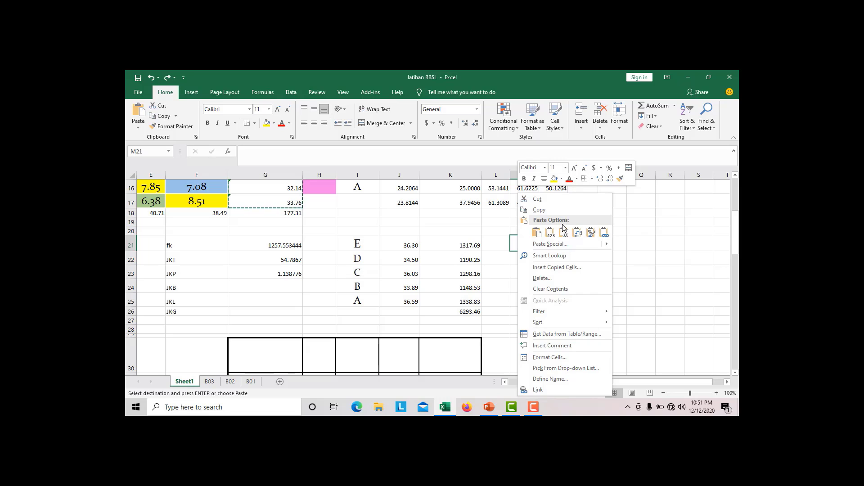
left_click(550, 233)
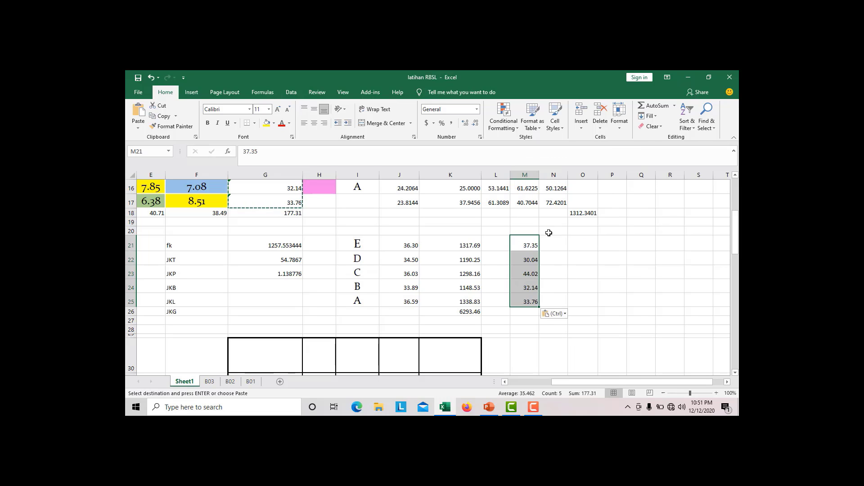
Label the row totals "baris" in M20 and the treatment totals "perlakuan" in J20
left_click(261, 187)
scroll(261, 187, "up", 1)
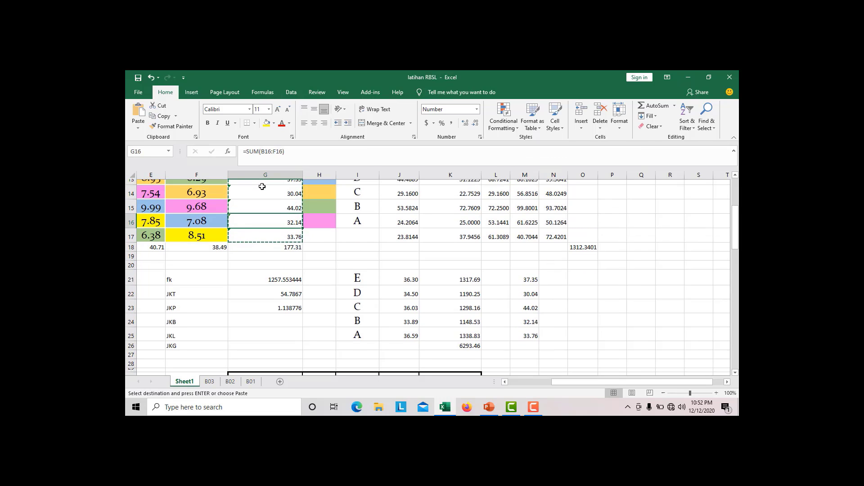
left_click(270, 201)
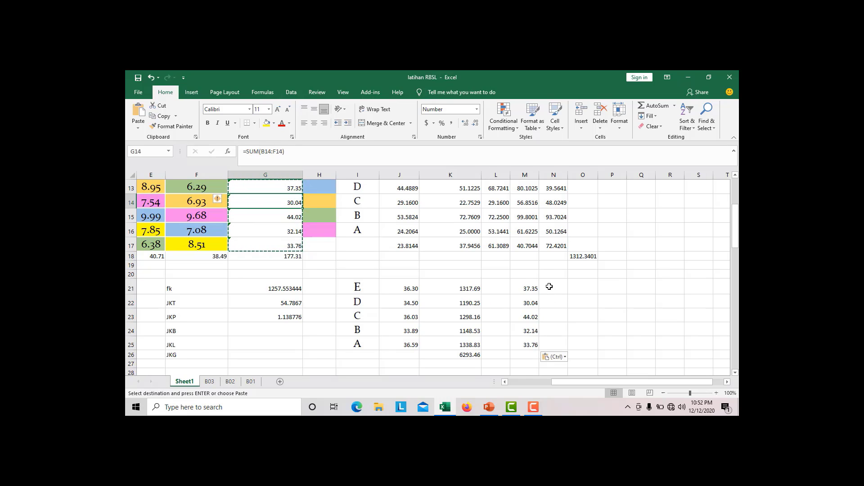
left_click(524, 269)
left_click(523, 274)
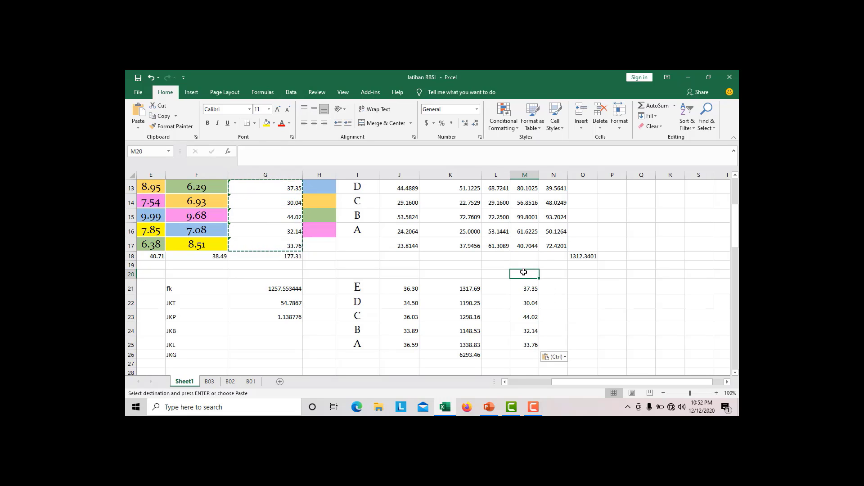
type("baris")
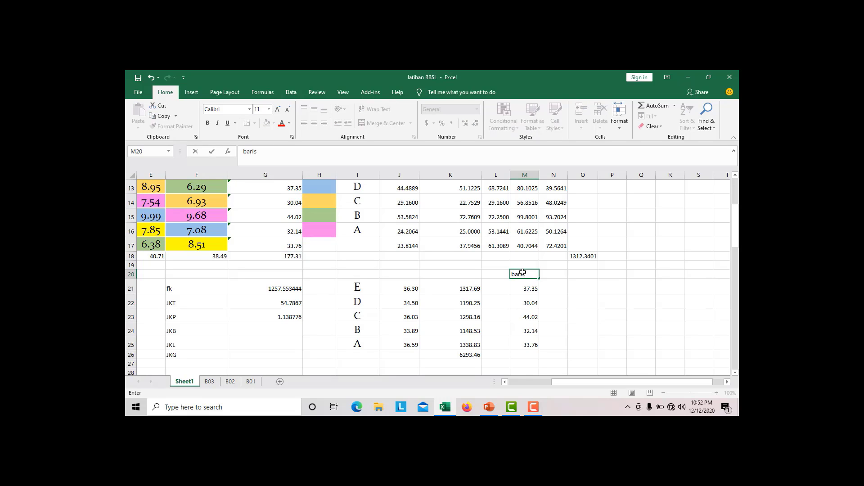
left_click(408, 276)
type("perlakuan")
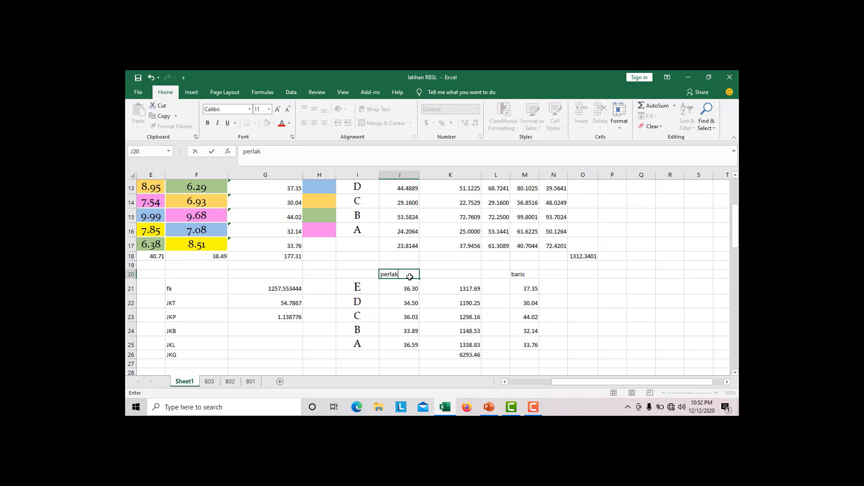
Square the first row total in N21 with =M21^2
left_click(553, 292)
type("=")
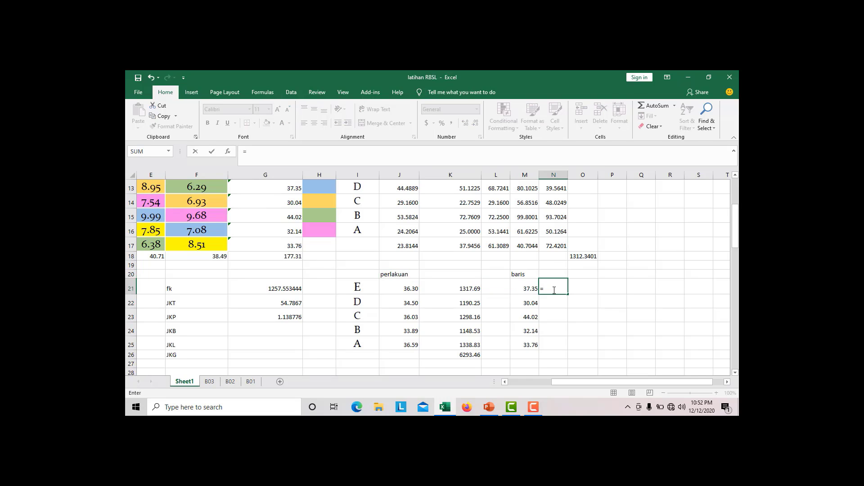
left_click(530, 289)
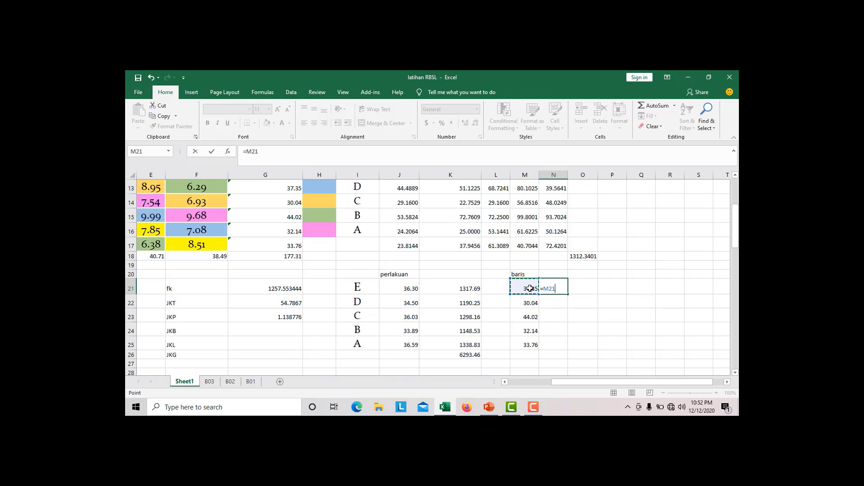
type("^")
type("2")
key("Return")
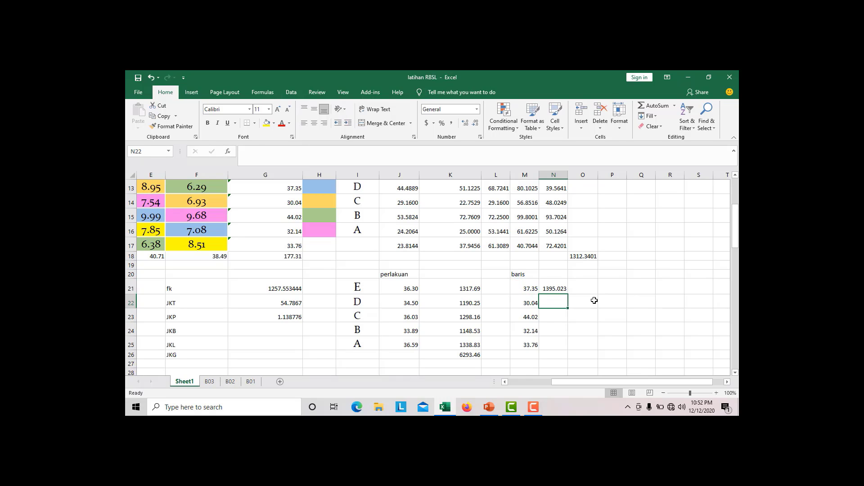
Fill the squaring formula from N21 down to N25, covering the remaining row totals
double_click(555, 280)
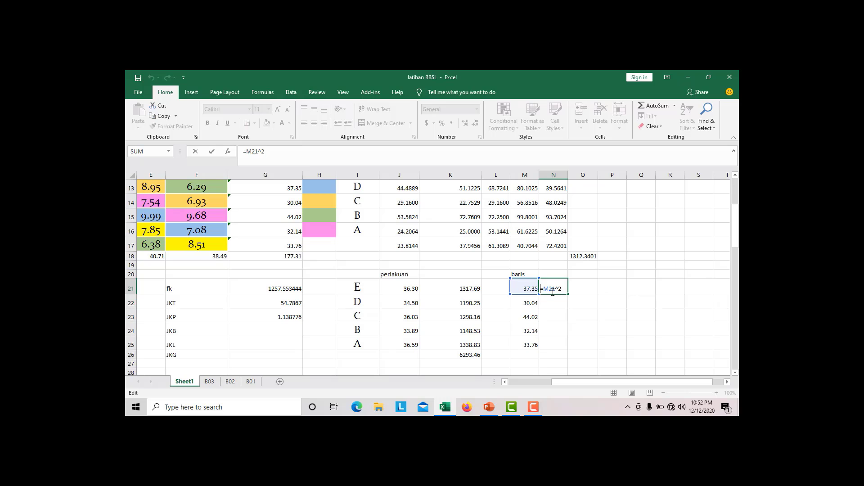
key("Return")
left_click(550, 292)
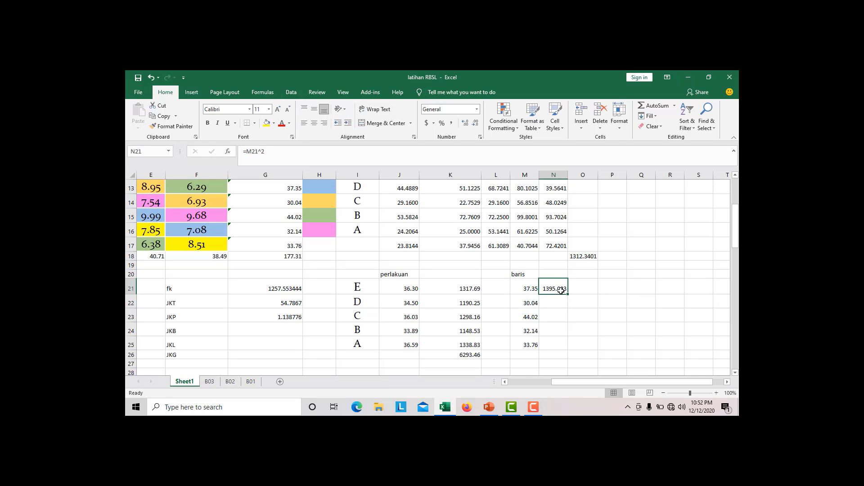
double_click(559, 289)
key("Return")
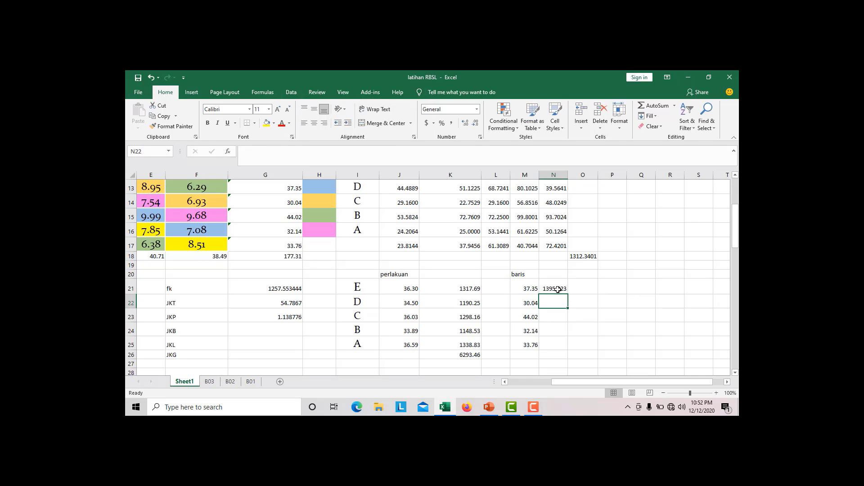
left_click(558, 289)
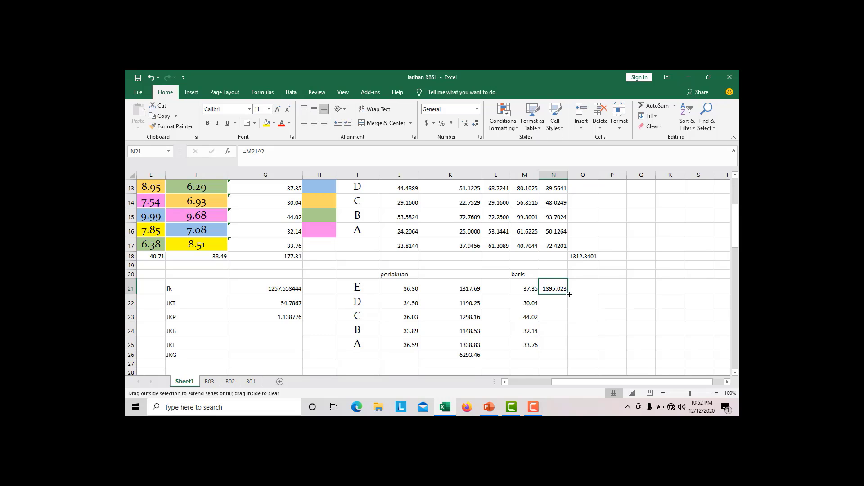
double_click(569, 293)
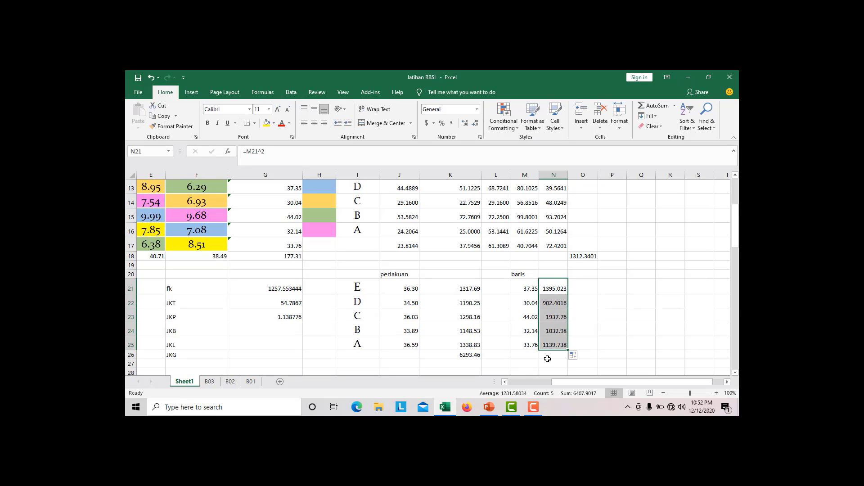
Sum the squared row totals in N26 with =SUM(N21:N25)
left_click(548, 355)
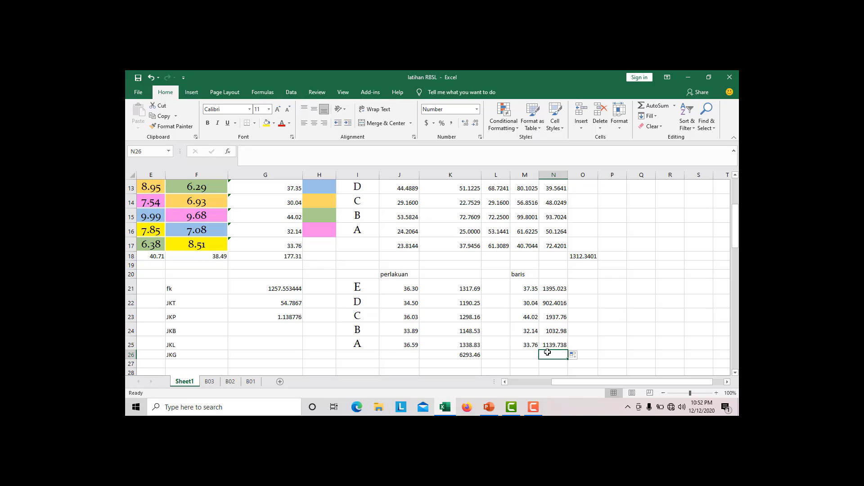
type("=sum")
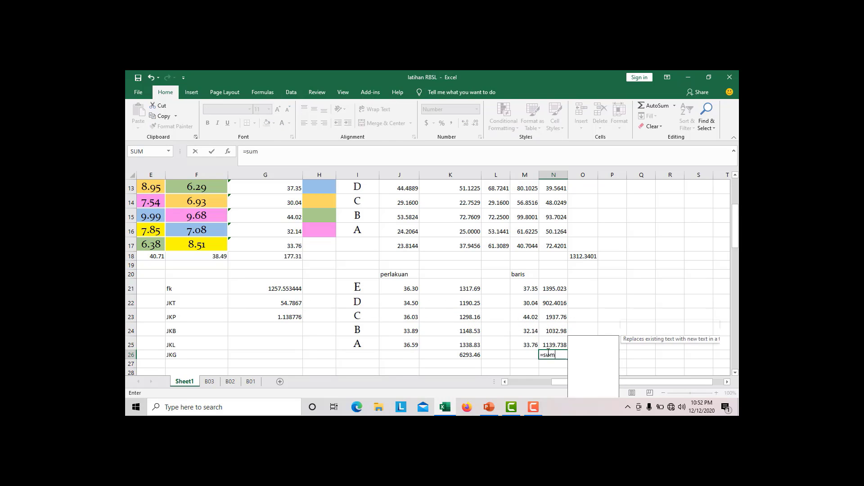
double_click(580, 340)
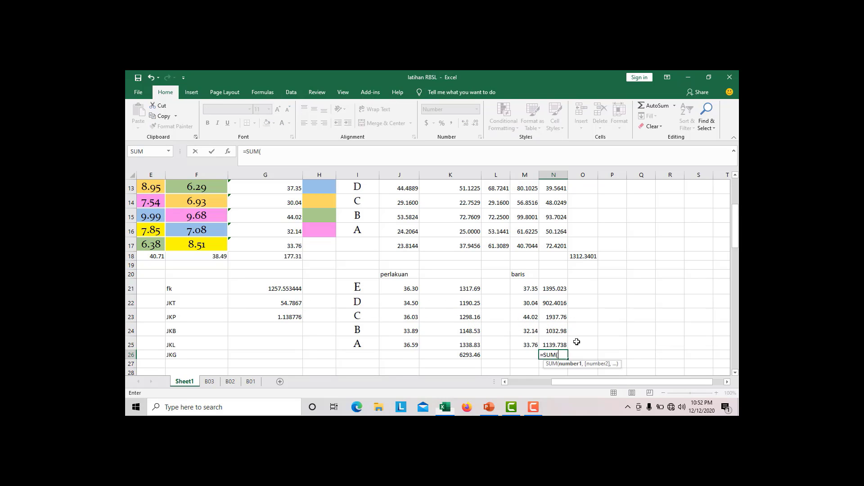
left_click_drag(552, 285, 556, 343)
key("Return")
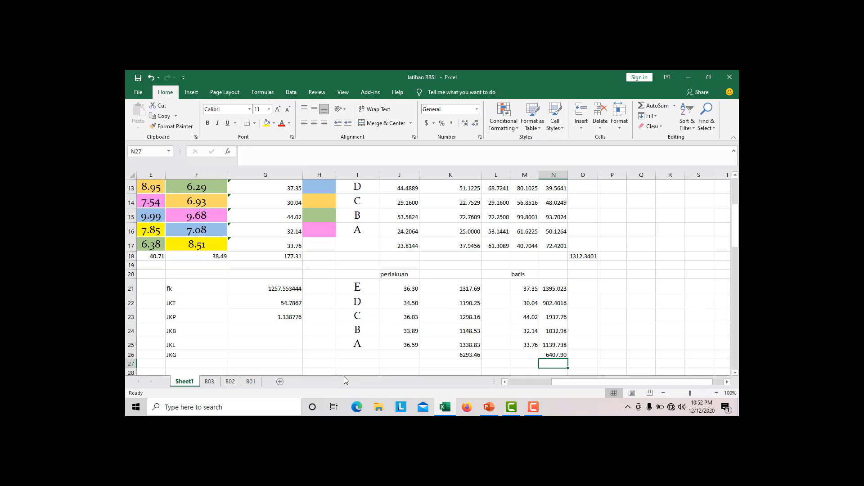
Calculate the row sum of squares JKB in G24 with =(N26/5)-G21
left_click(271, 331)
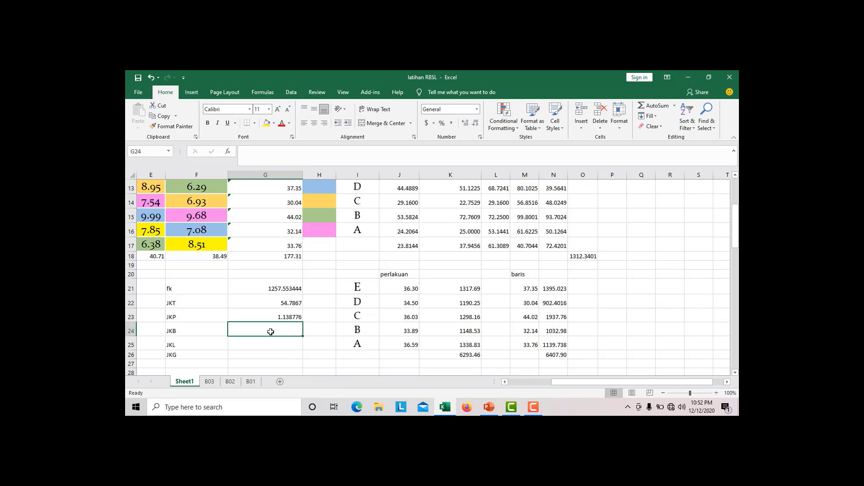
type("=")
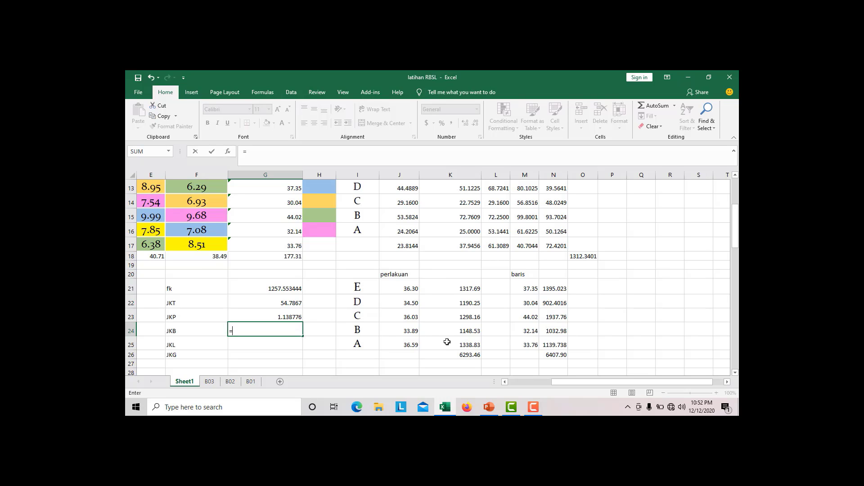
left_click(559, 354)
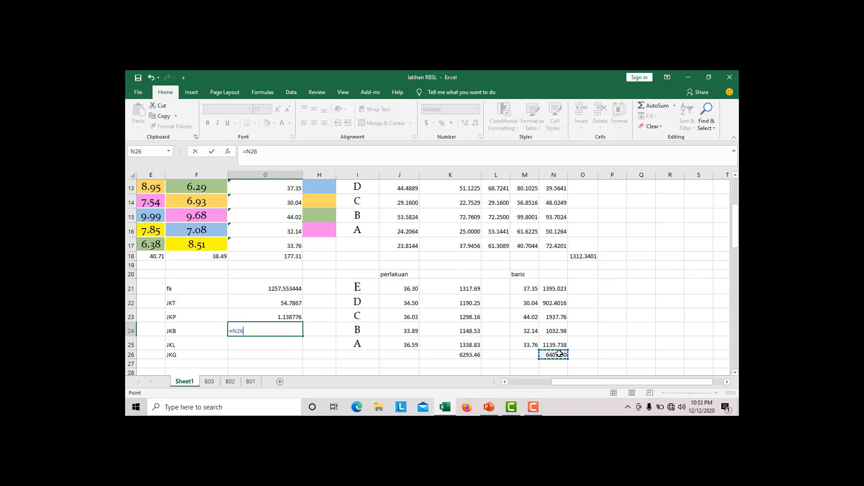
type("/5)")
left_click(247, 151)
type("(")
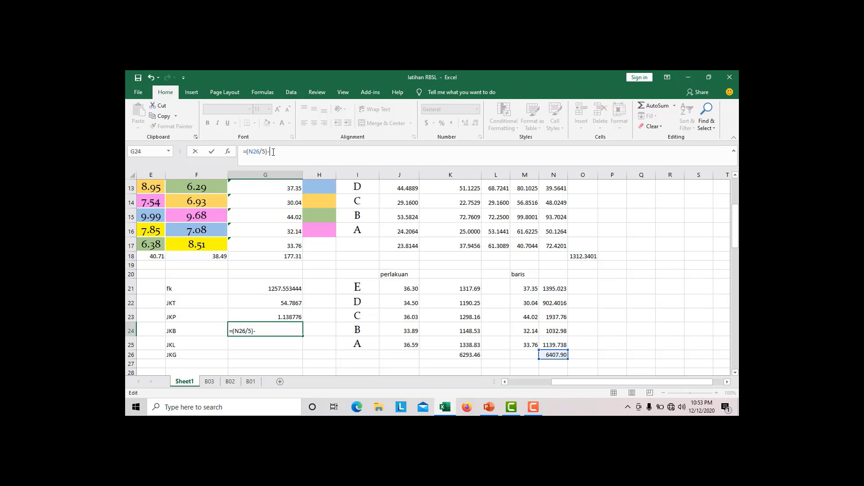
left_click(274, 287)
key("Return")
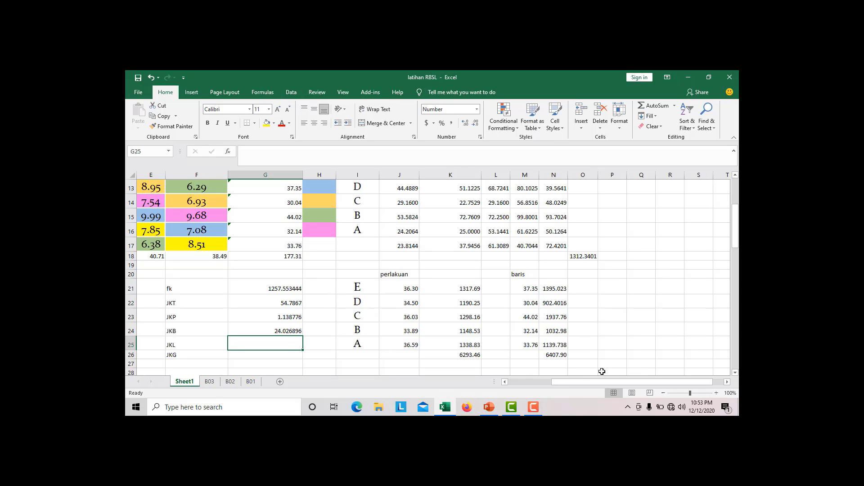
left_click_drag(596, 383, 531, 392)
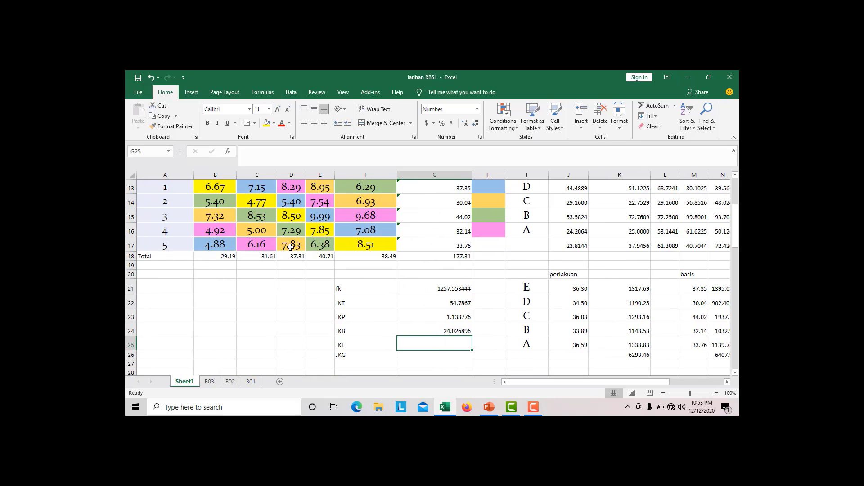
Copy the survey-time column totals in B18:F18 and paste them as values starting at P21
scroll(290, 248, "up", 4)
scroll(290, 248, "down", 3)
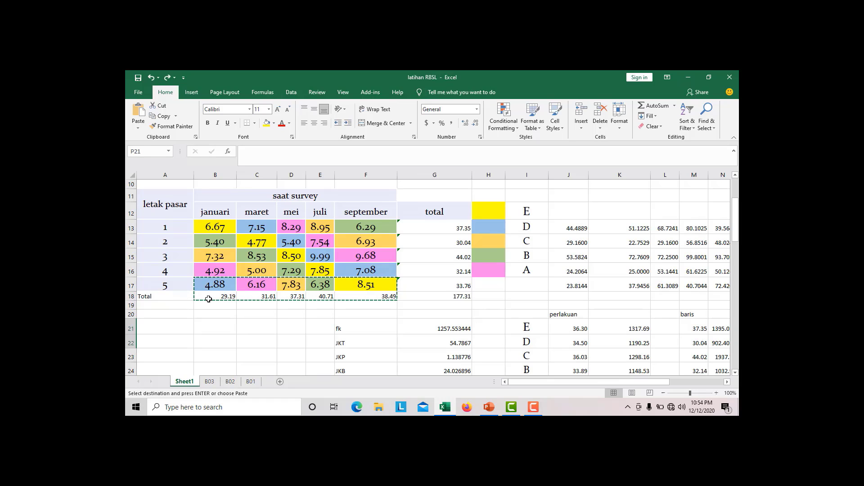
left_click_drag(209, 297, 378, 295)
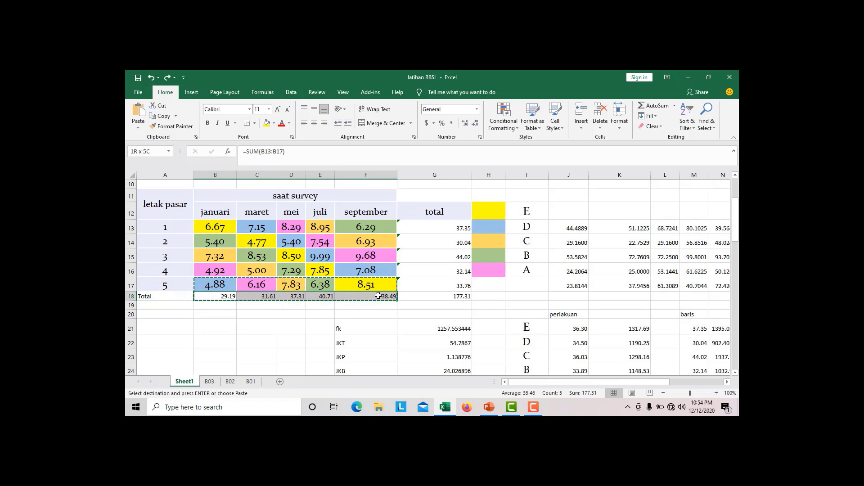
key("ctrl+c")
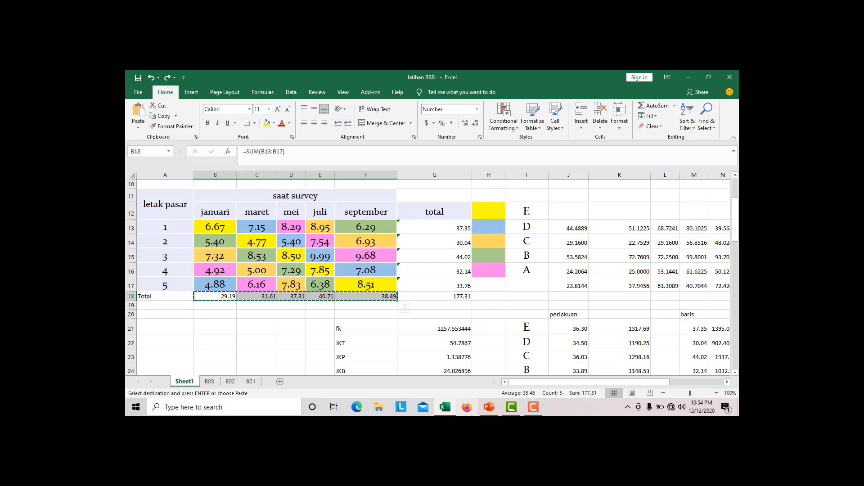
left_click_drag(530, 381, 648, 381)
right_click(590, 329)
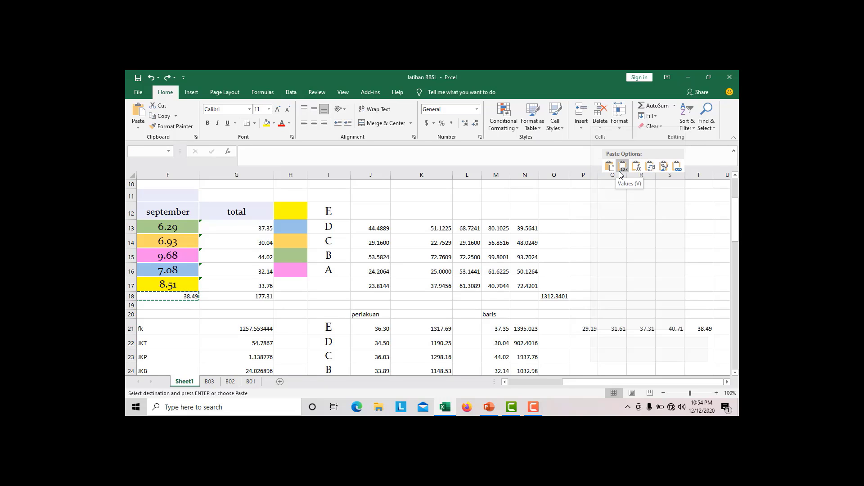
left_click(623, 168)
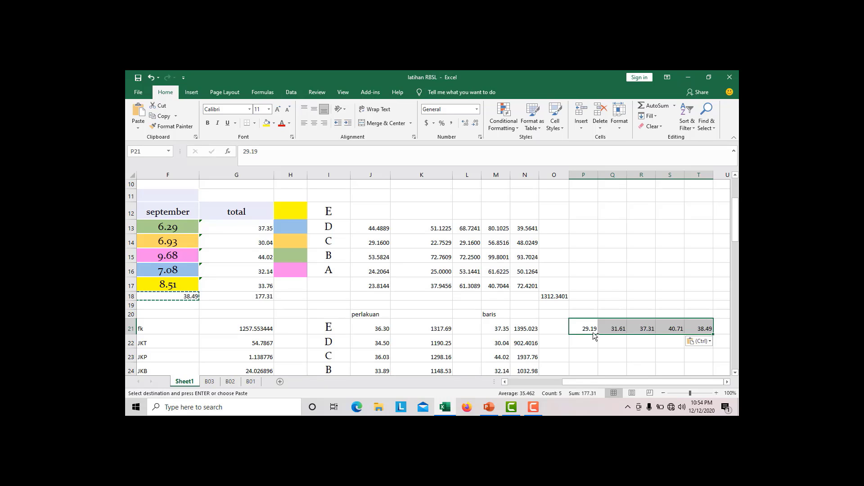
Copy the pasted totals in P21:T21 and paste them transposed into a vertical list starting at P22
key("ctrl+c")
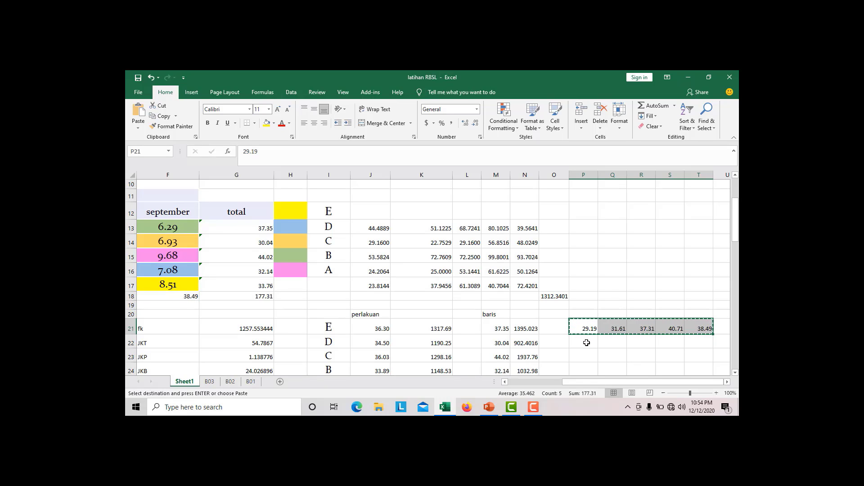
left_click(587, 342)
right_click(587, 344)
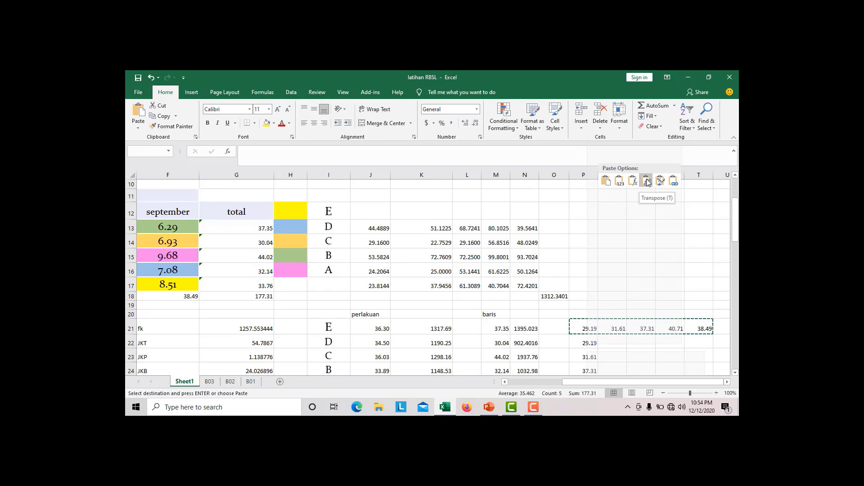
left_click(647, 181)
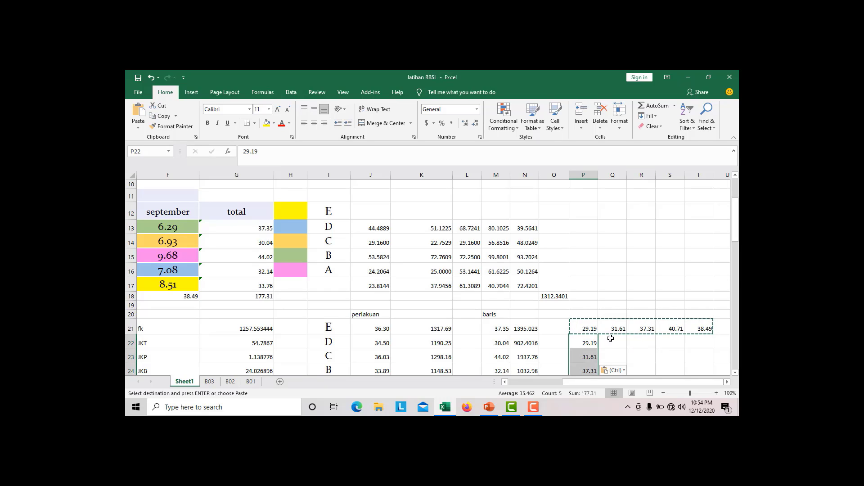
Clear the horizontal totals from P21:T21 and move the vertical list in P22:P26 up to P21:P25
left_click(589, 329)
left_click_drag(606, 329, 706, 324)
key("Delete")
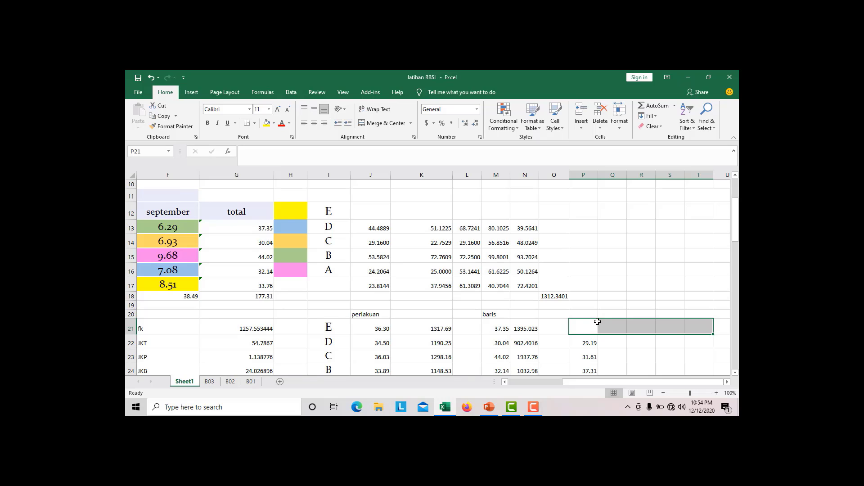
left_click(589, 343)
key("ctrl+shift+Down")
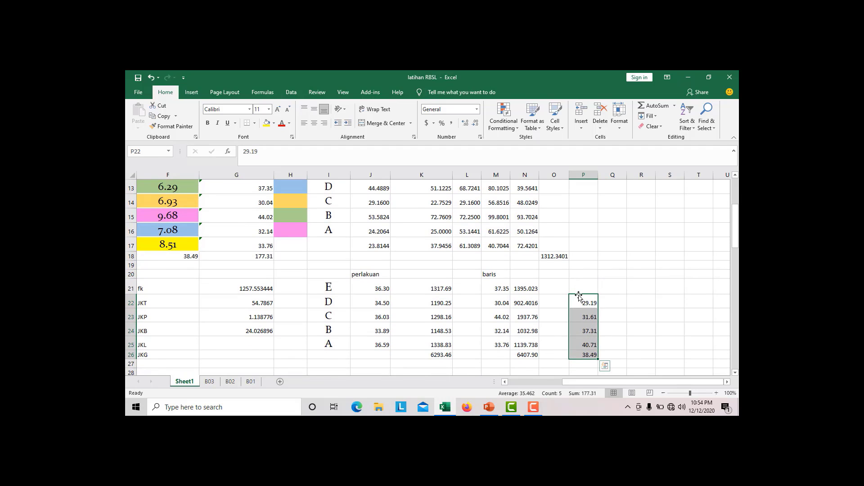
left_click_drag(579, 296, 580, 281)
Label the list of column totals "kolom/lajur" in P20
left_click(582, 273)
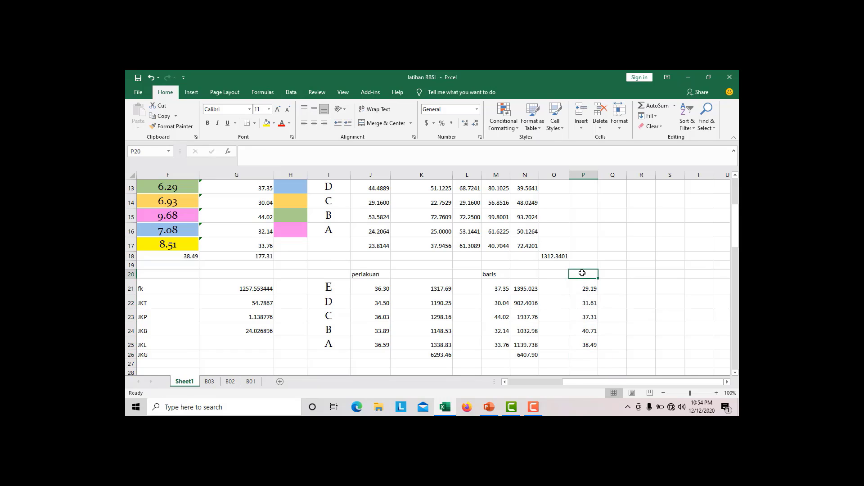
type("kolom/")
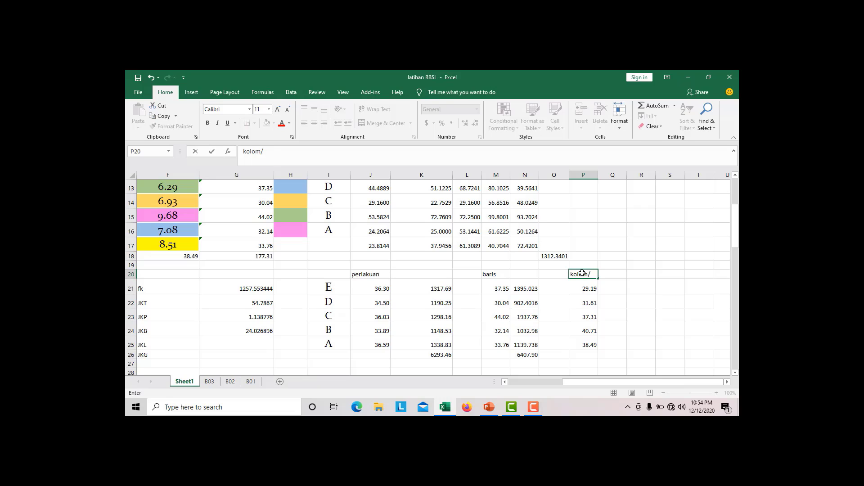
type("lajur")
Square the first column total in Q21 with =P21^2 and fill the formula down to Q25
left_click(611, 284)
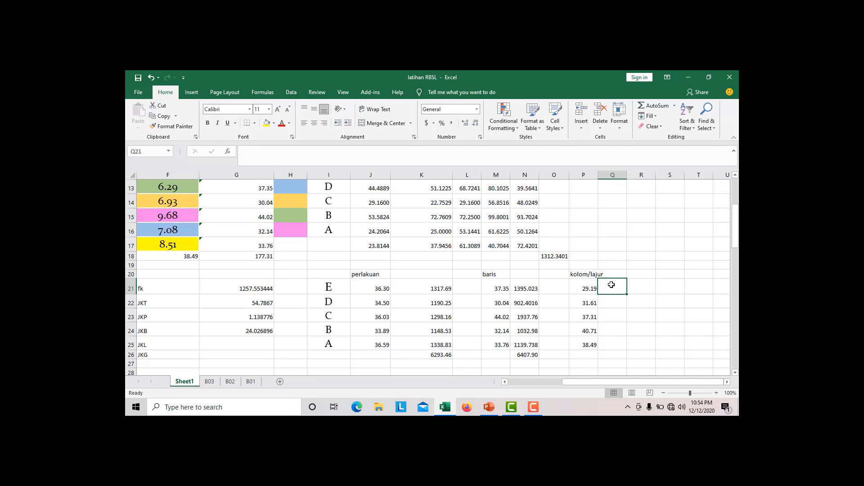
type("=")
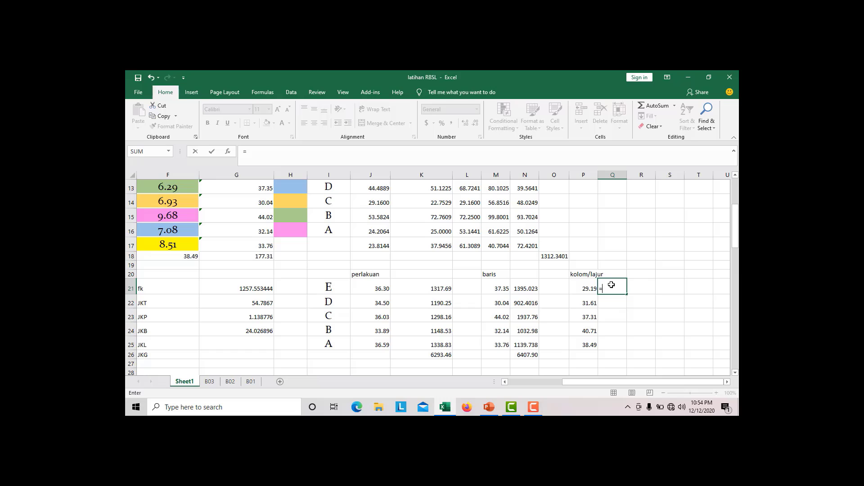
left_click(587, 288)
type("^2")
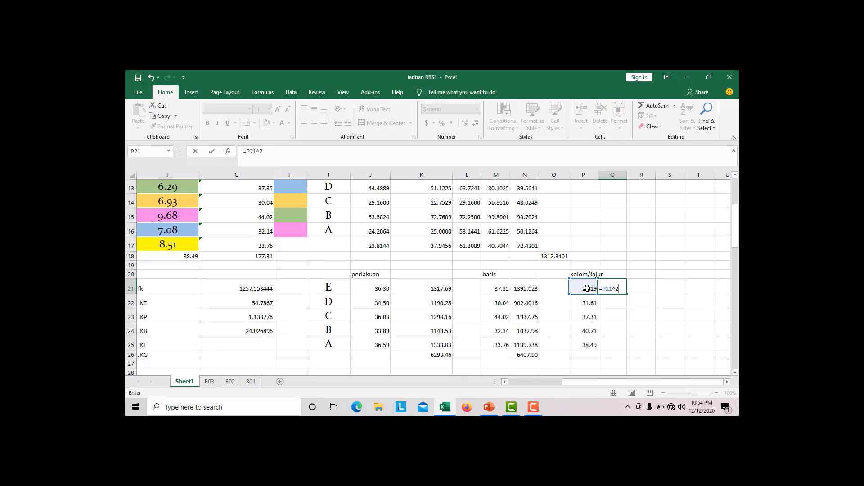
key("Return")
left_click(617, 290)
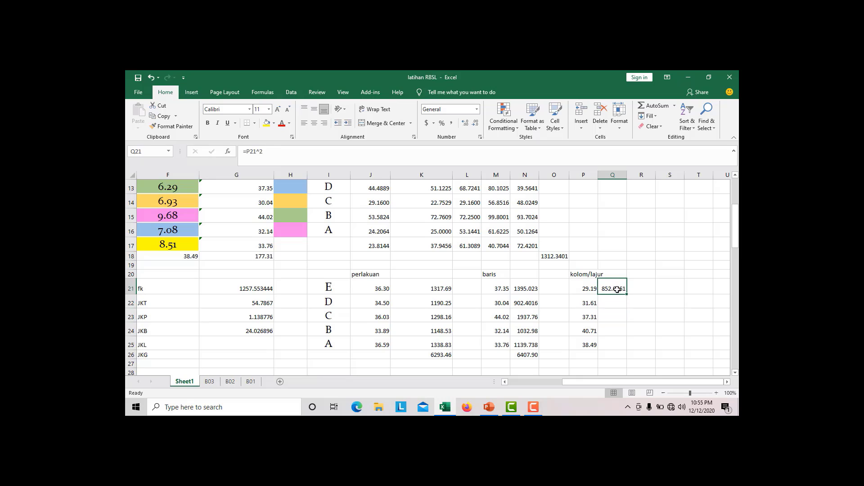
left_click_drag(625, 295, 609, 347)
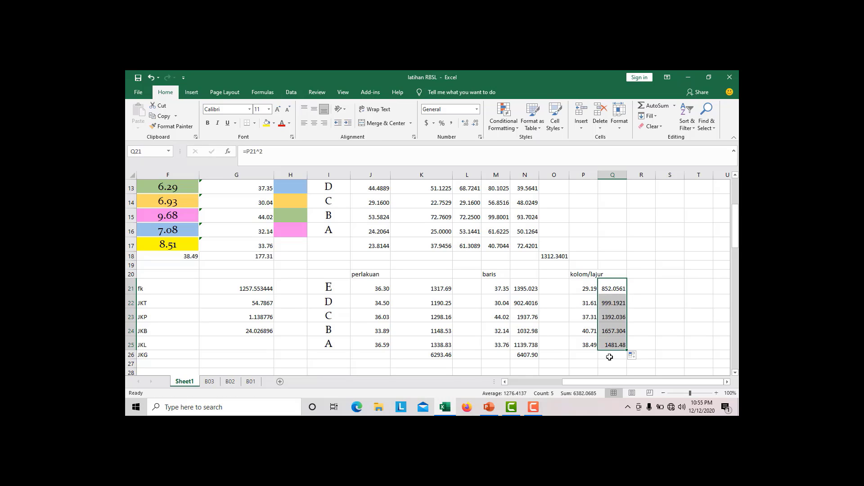
Sum the squared column totals in Q26 with =SUM(Q21:Q25)
left_click(610, 355)
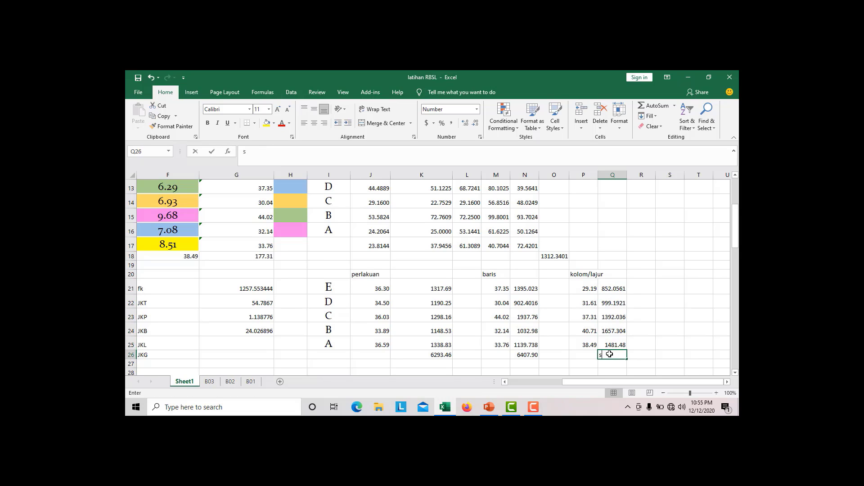
type("sum")
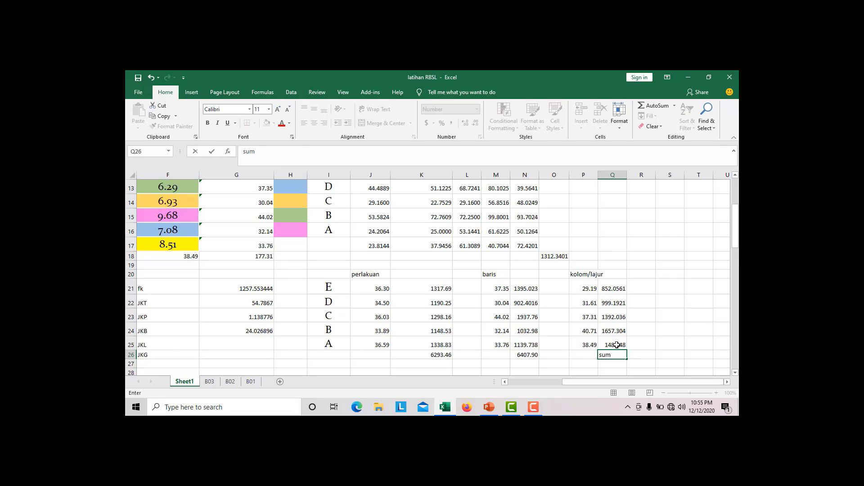
key("BackSpace")
key("BackSpace")
type("=sum")
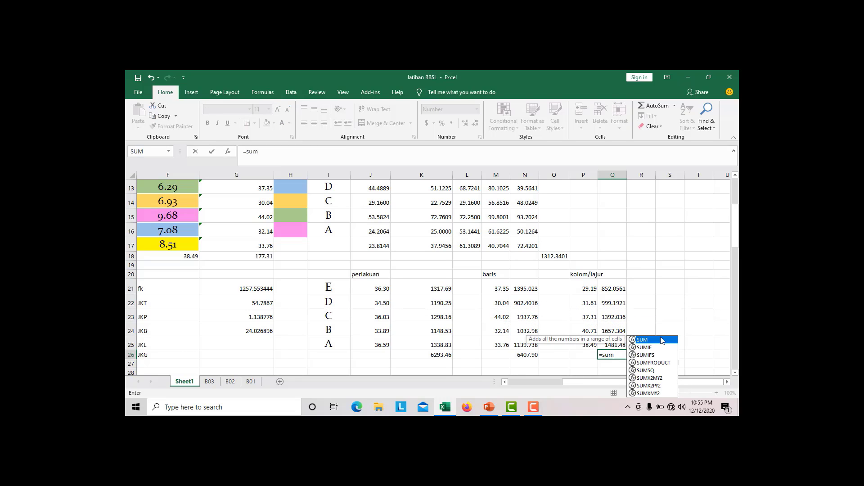
key("Tab")
left_click_drag(618, 289, 618, 343)
key("Return")
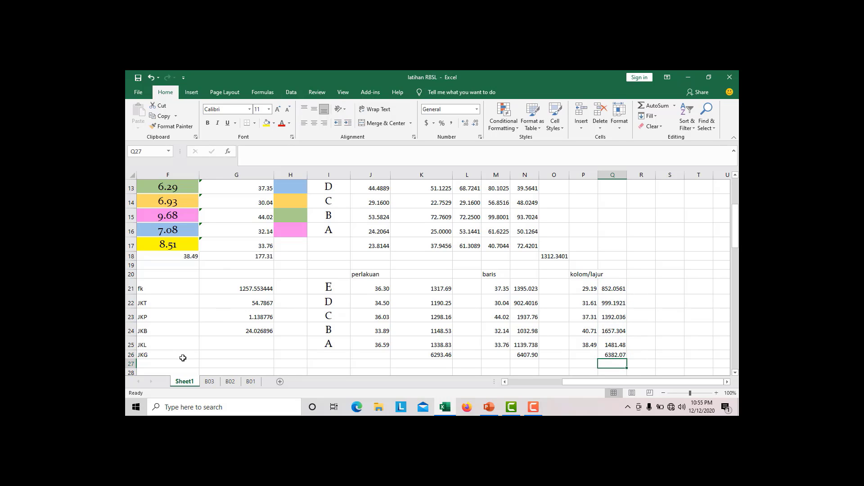
Examine the JKL (Jumlah kuadrat Lajur) formula in the Analisis Ragam RBSL notes and locate its input total in Q26
left_click(236, 344)
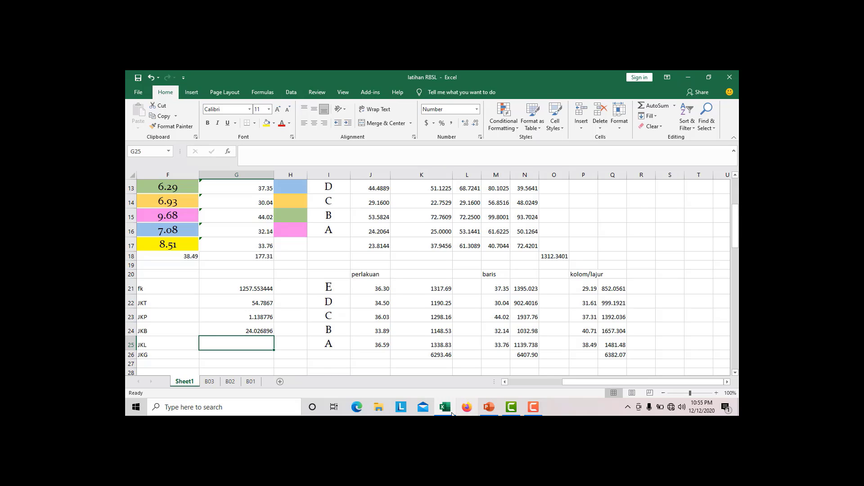
scroll(252, 340, "down", 6)
scroll(252, 339, "down", 1)
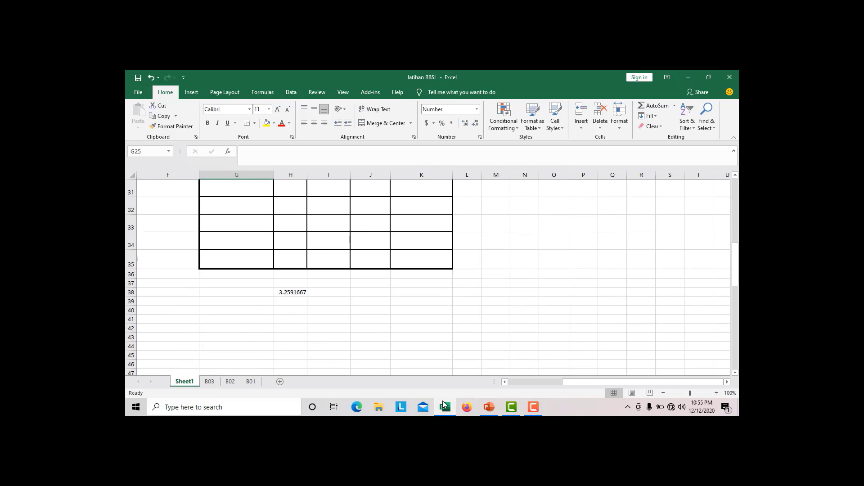
left_click_drag(563, 380, 473, 375)
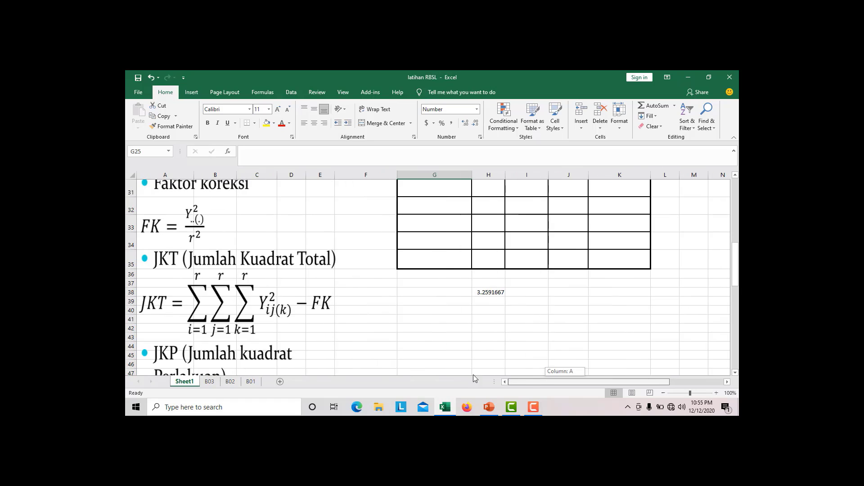
scroll(315, 313, "down", 9)
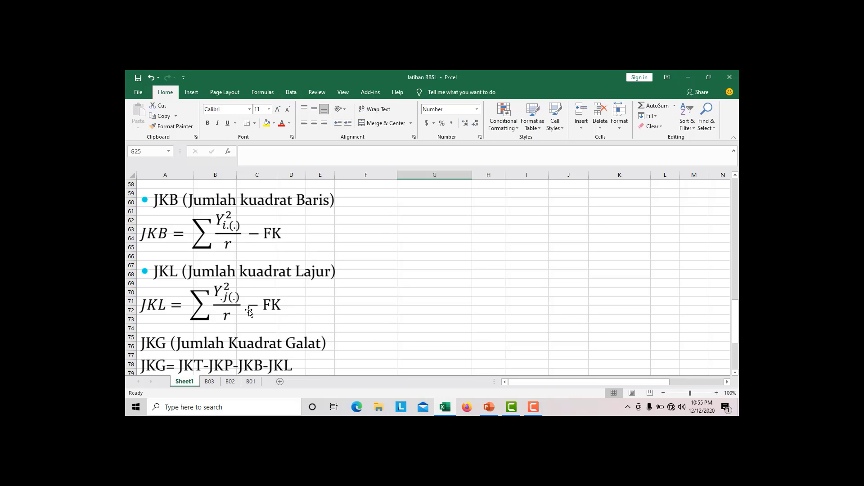
scroll(512, 268, "up", 14)
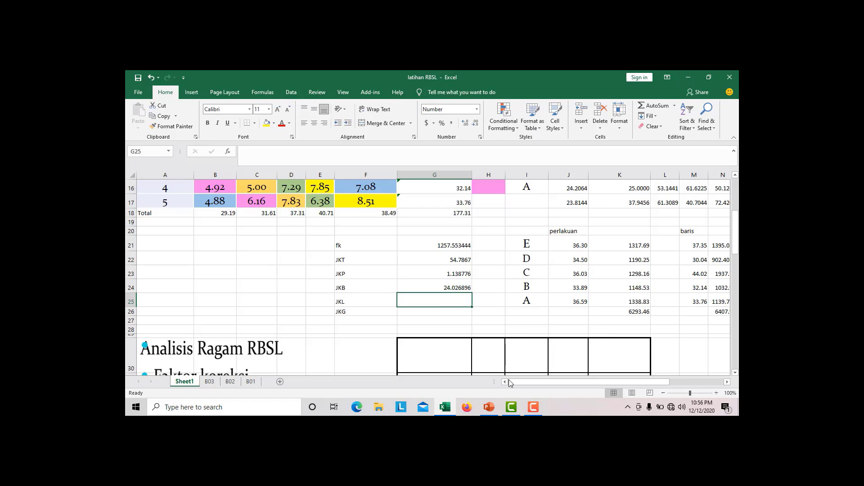
left_click_drag(515, 383, 544, 382)
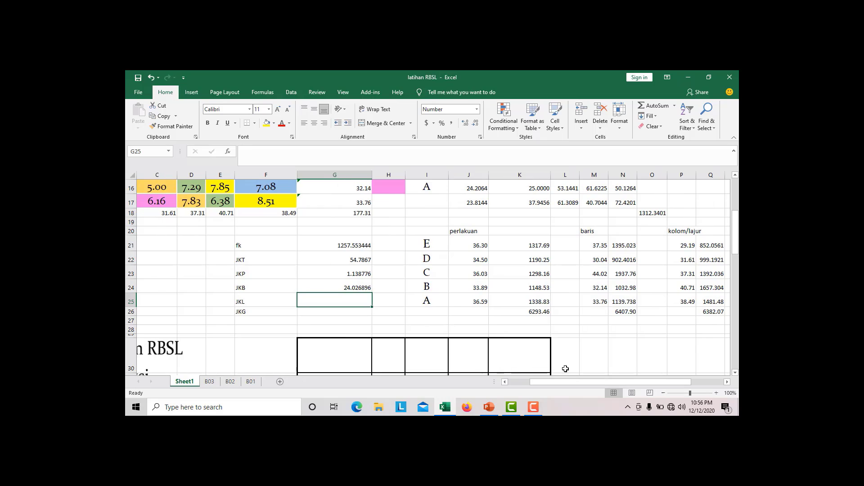
left_click(715, 311)
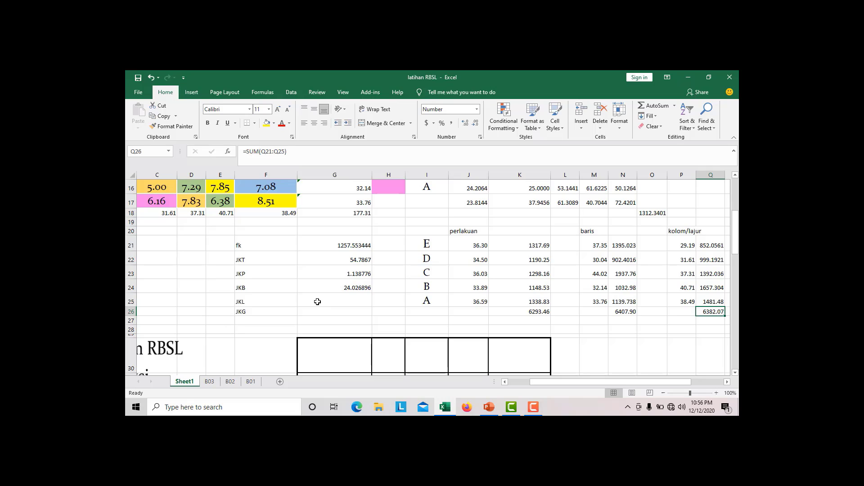
Calculate the column sum of squares JKL in G25 with =(Q26/5)-G21
left_click(318, 301)
type("=")
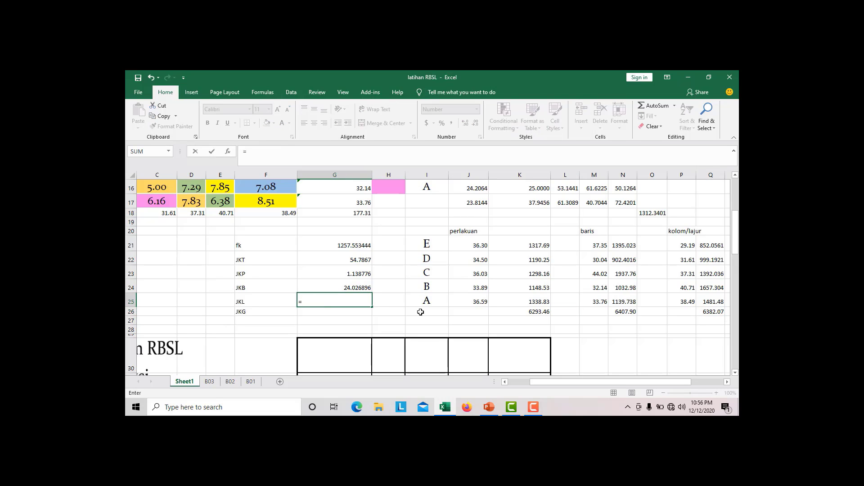
left_click(713, 311)
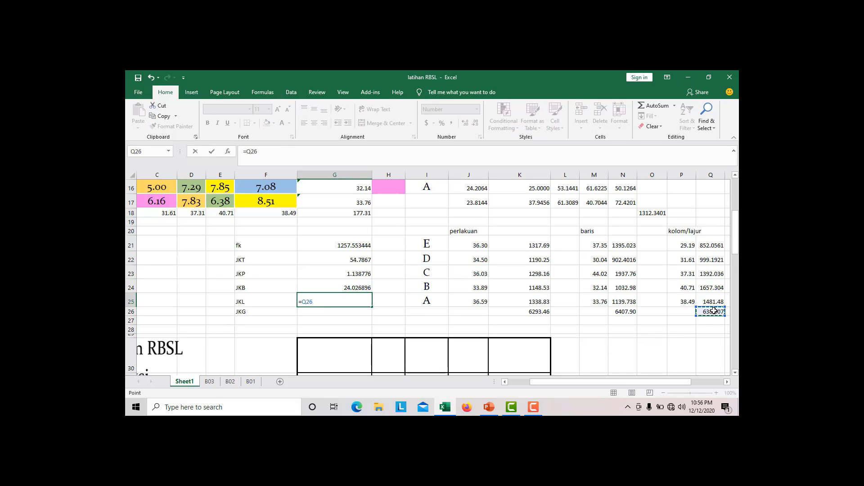
type("^2")
left_click_drag(257, 151, 249, 151)
left_click(248, 151)
type("(")
key("BackSpace")
key("BackSpace")
type("/5)-")
left_click(351, 244)
key("Return")
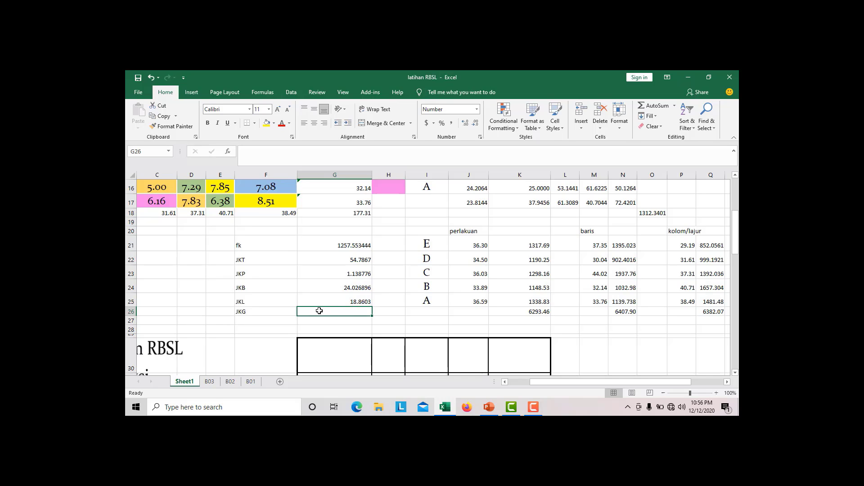
Calculate the error sum of squares JKG in G26 with =G22-G23-G24-G25, following the JKG formula in the Analisis Ragam RBSL notes
scroll(236, 337, "down", 7)
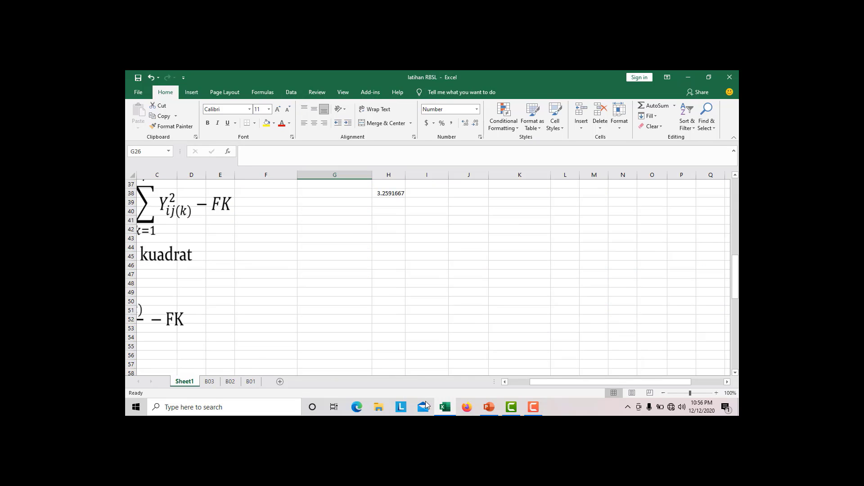
left_click_drag(541, 384, 453, 379)
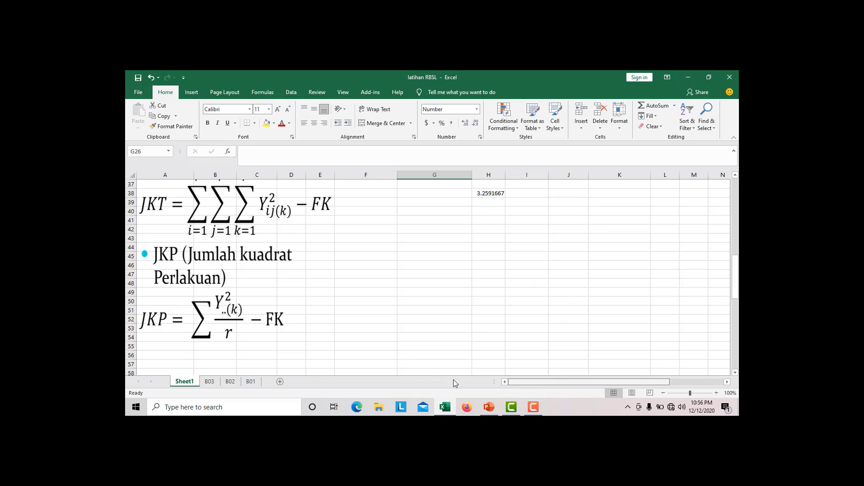
scroll(280, 322, "down", 12)
scroll(146, 277, "up", 1)
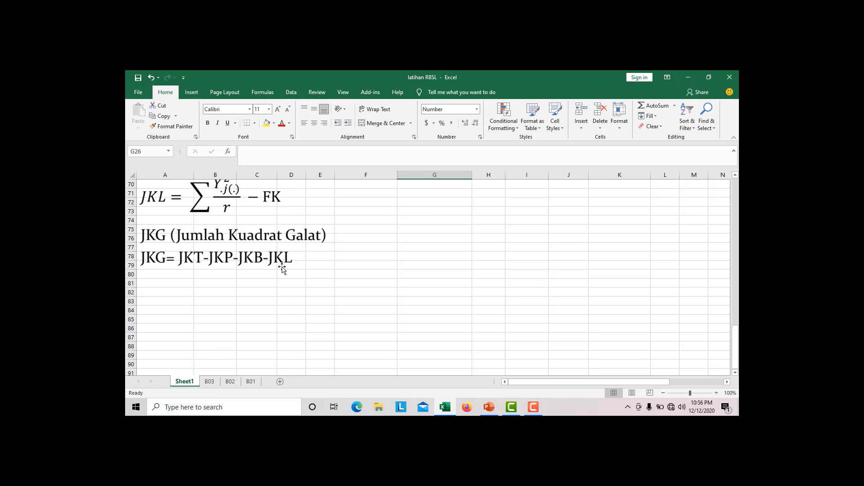
scroll(309, 265, "up", 20)
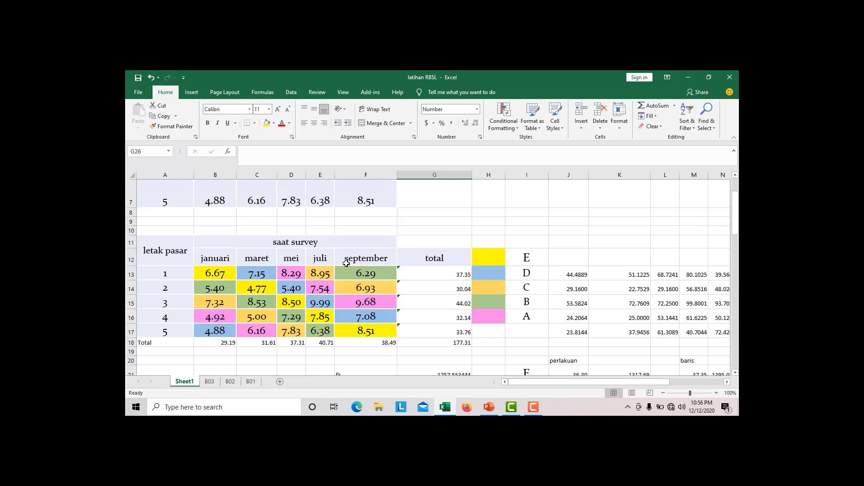
scroll(346, 263, "down", 5)
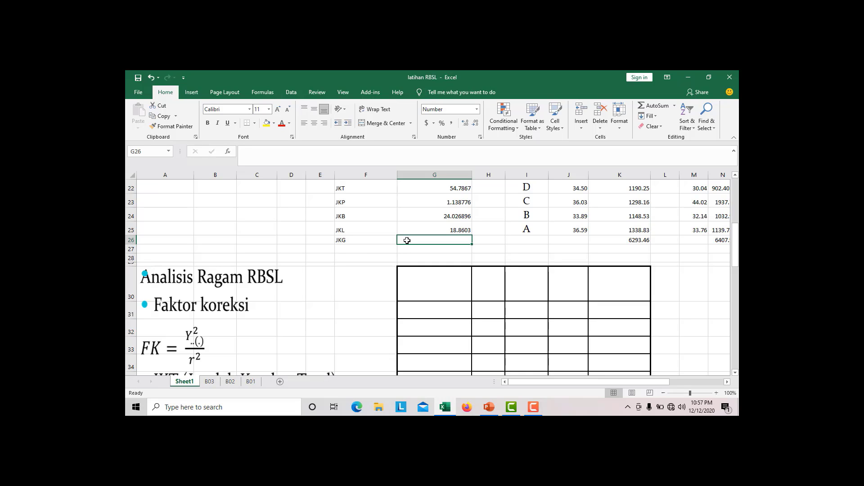
type("=")
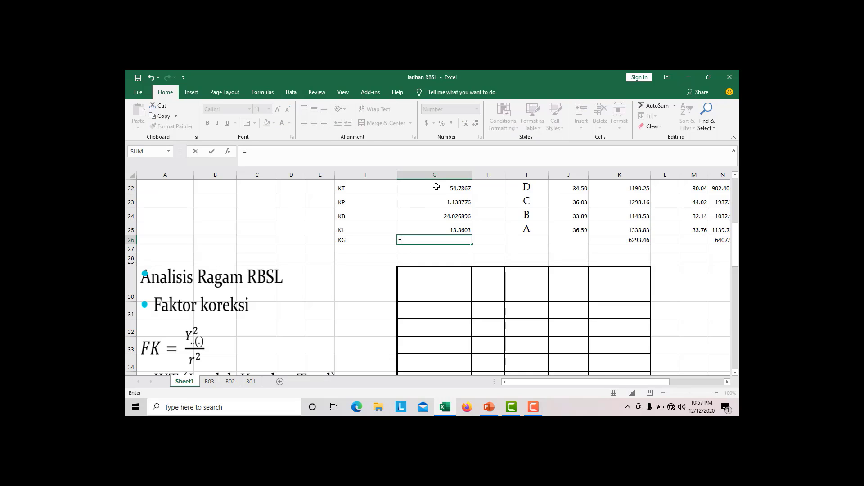
left_click(436, 187)
type("-")
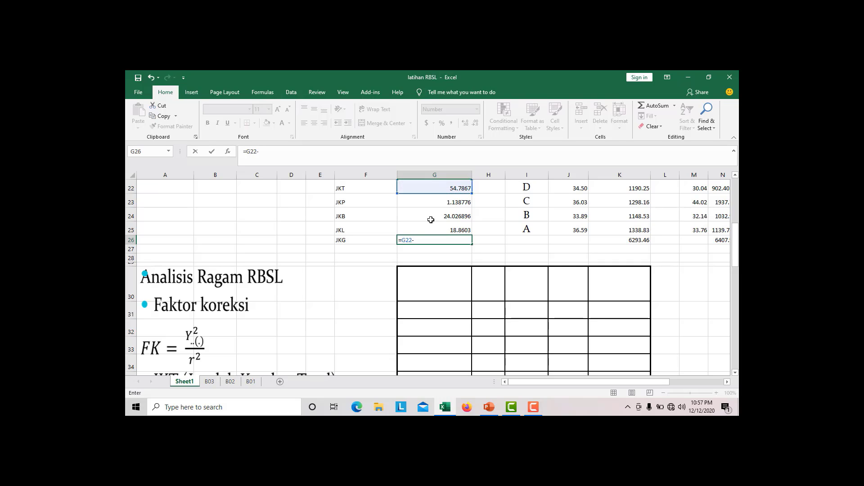
left_click(426, 199)
type("-")
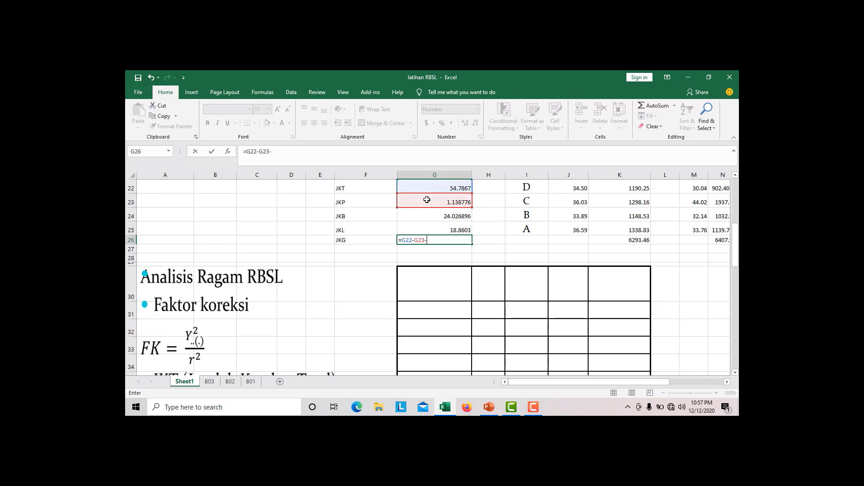
left_click(454, 217)
type("-")
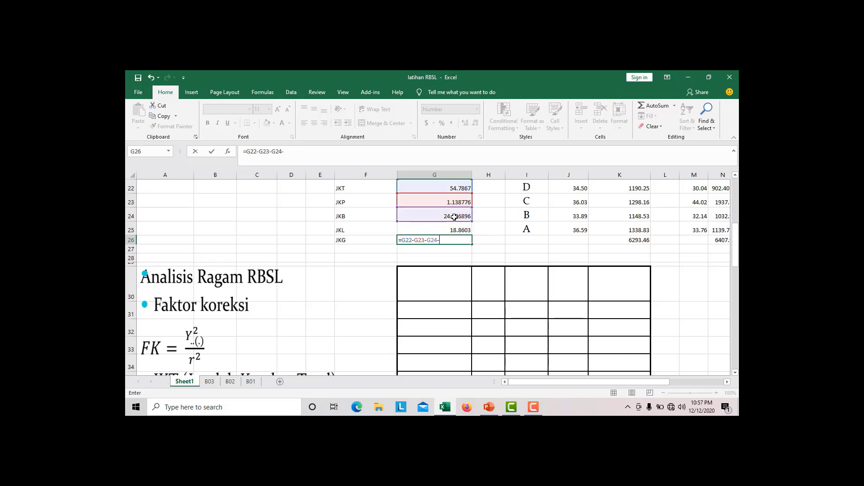
left_click(438, 228)
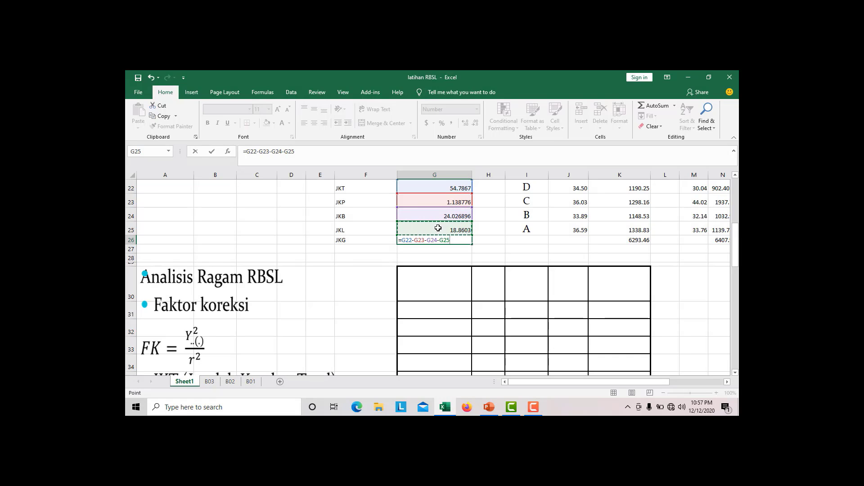
key("Return")
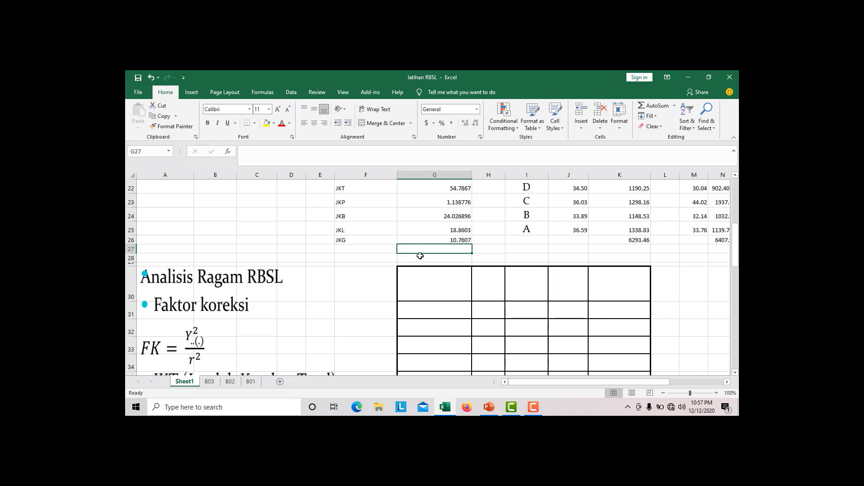
scroll(436, 231, "up", 2)
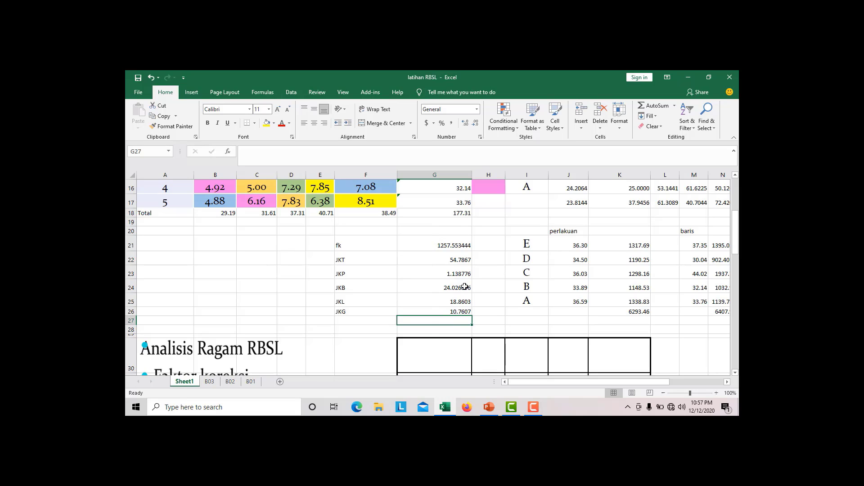
Switch to the RBSL presentation in PowerPoint and copy the Tabel Analisis Ragam table from slide 12
left_click(533, 407)
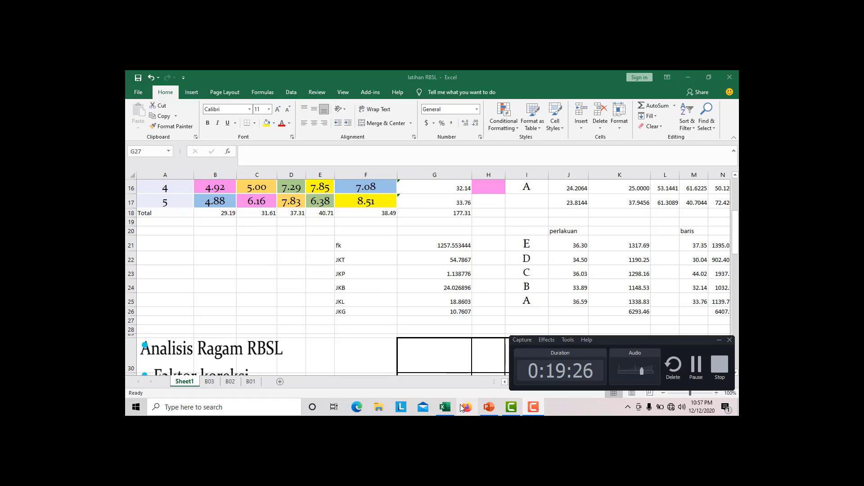
left_click(494, 408)
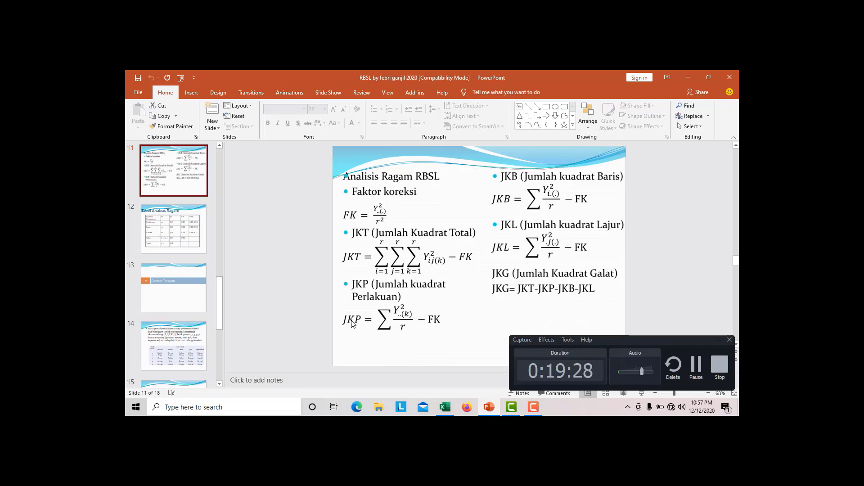
left_click(166, 222)
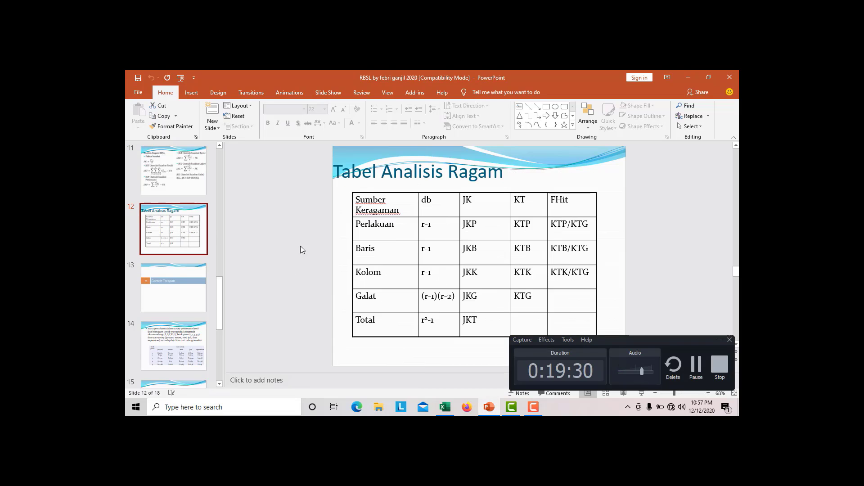
left_click(386, 198)
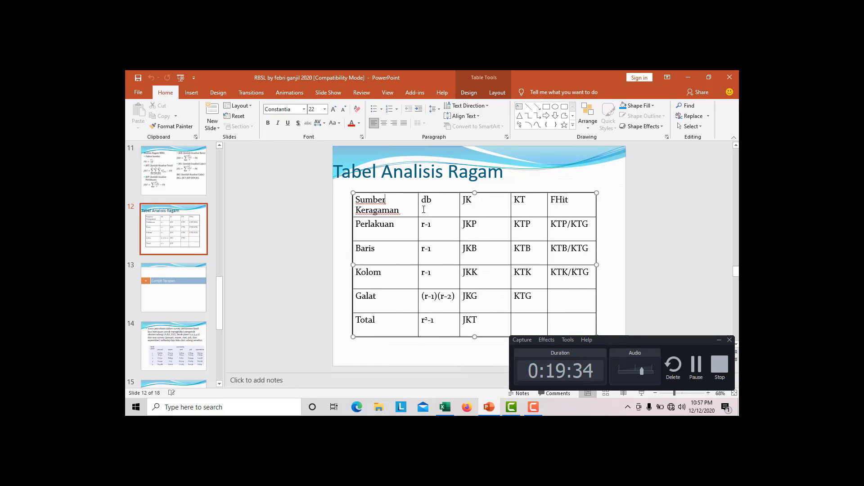
left_click(719, 340)
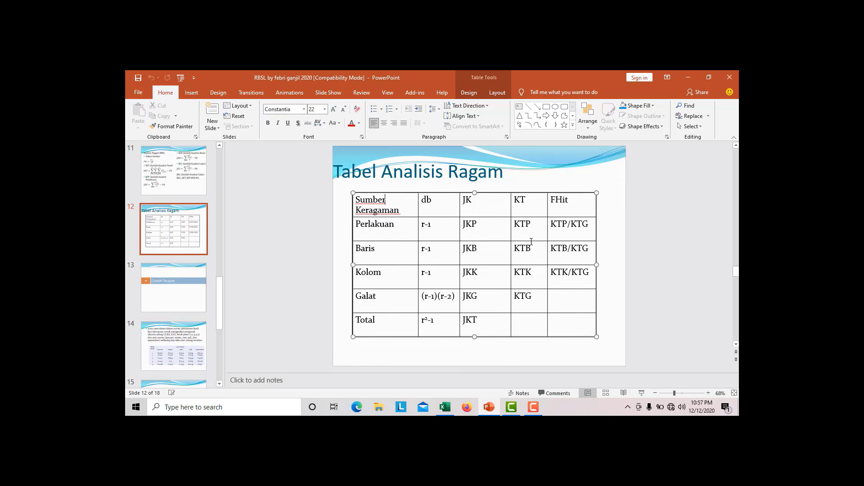
left_click(403, 193)
key("ctrl+c")
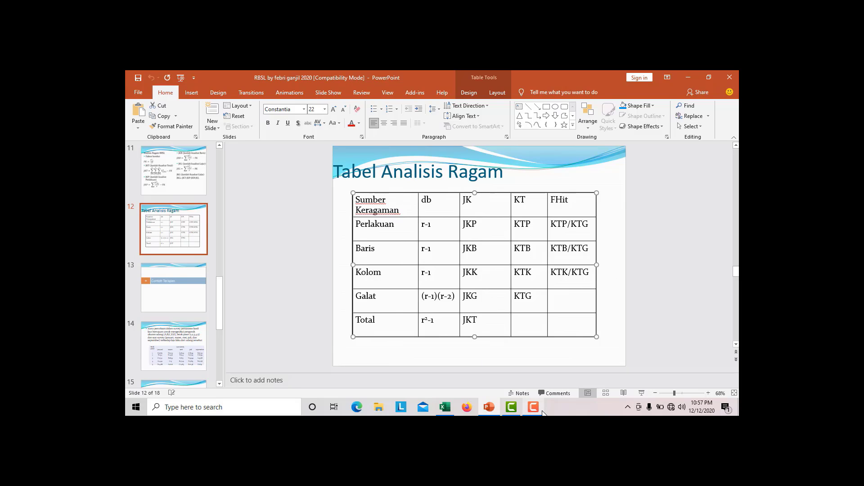
Switch back to Excel, paste the analysis of variance table at G30 and widen column H to fit (r-1)(r-2) on one line
left_click(441, 411)
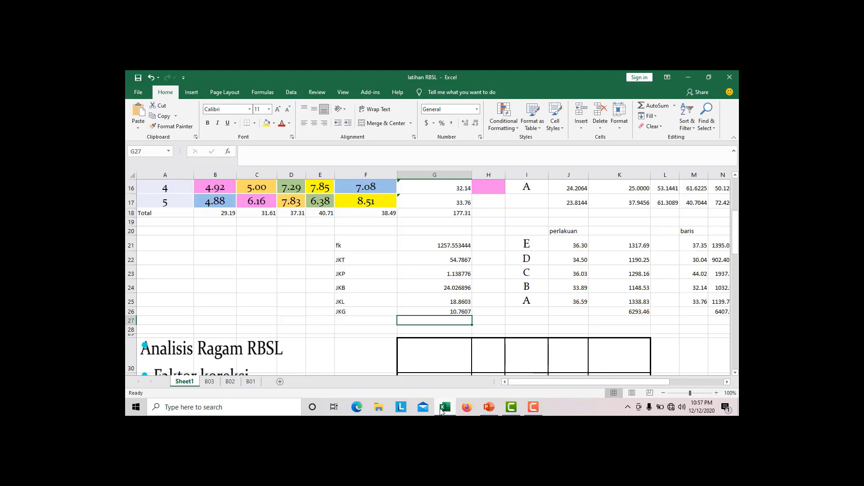
left_click(451, 354)
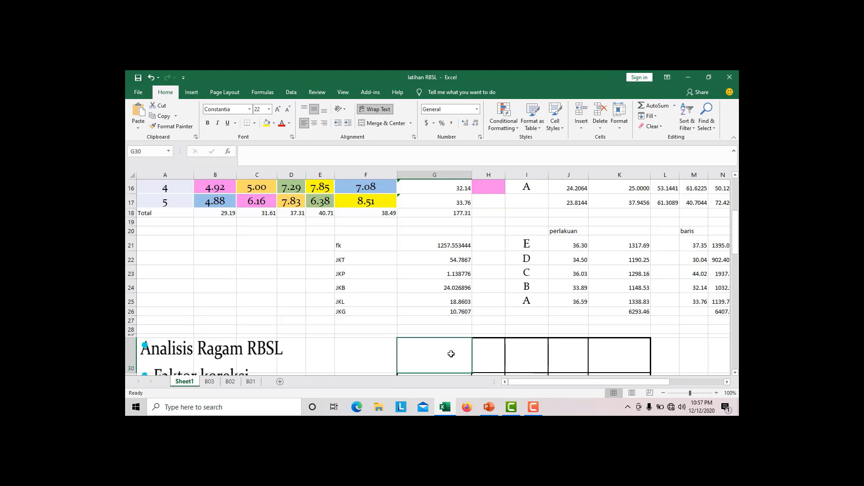
key("ctrl+v")
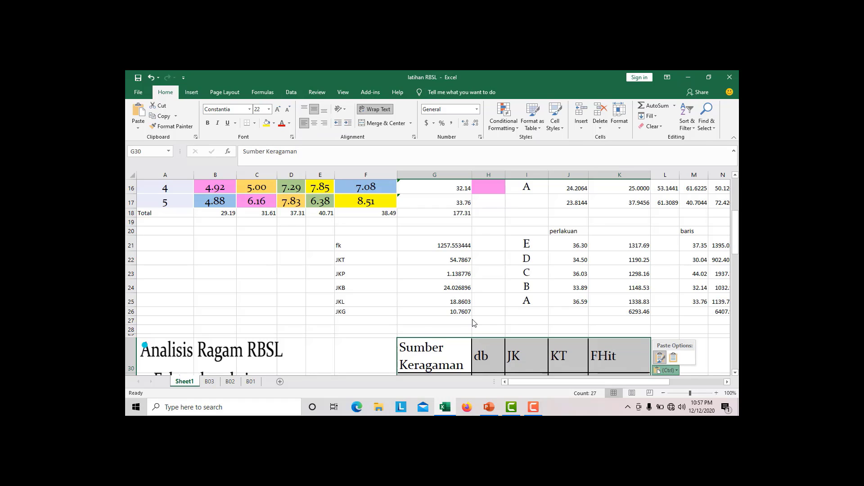
scroll(473, 323, "down", 2)
scroll(472, 356, "down", 2)
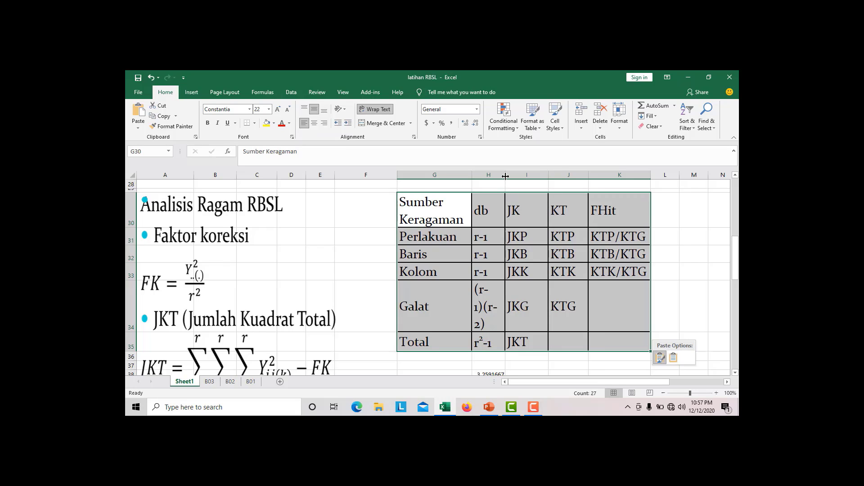
left_click_drag(506, 176, 526, 176)
Fill in the db column with 4 for Perlakuan, Baris and Kolom, 12 for Galat and 24 for Total
left_click(501, 242)
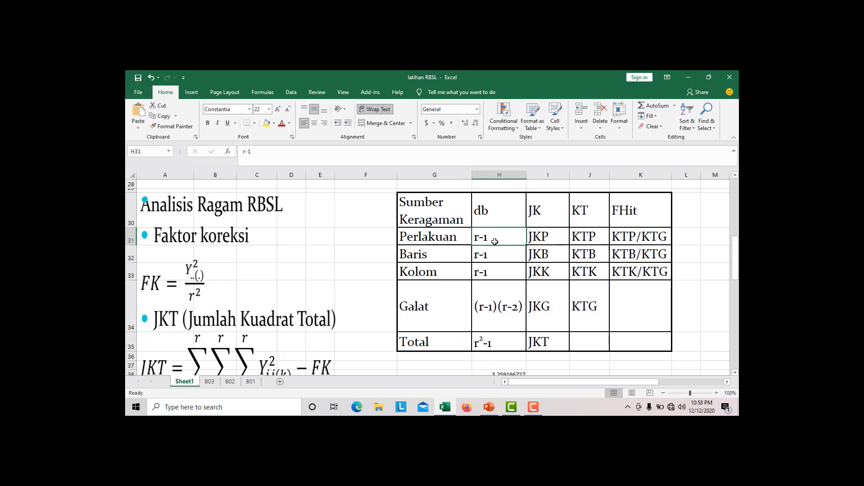
type("4")
key("Return")
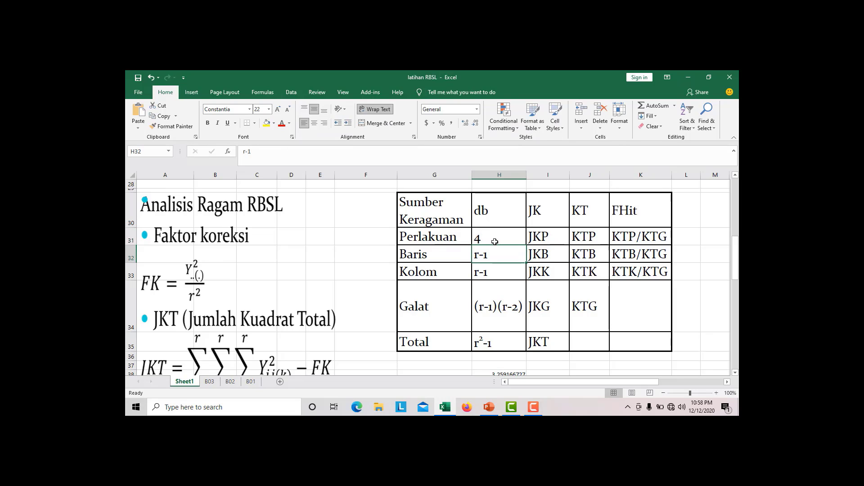
type("4")
key("Return")
type("4")
key("Return")
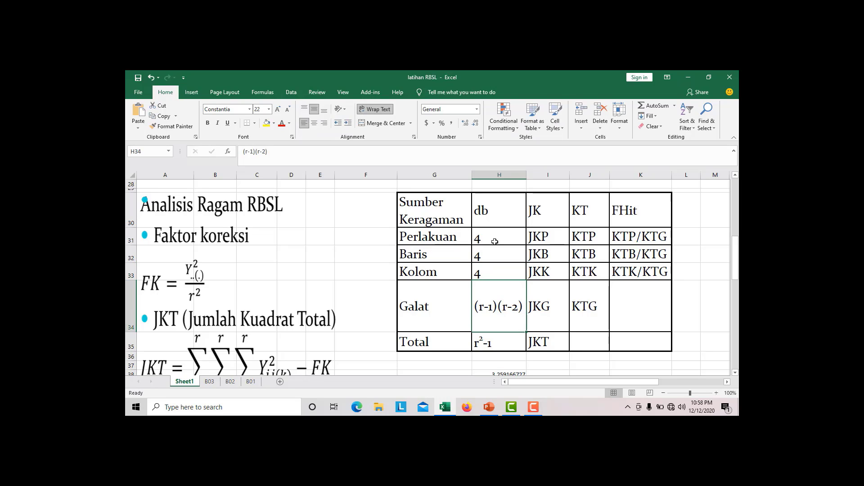
type("12")
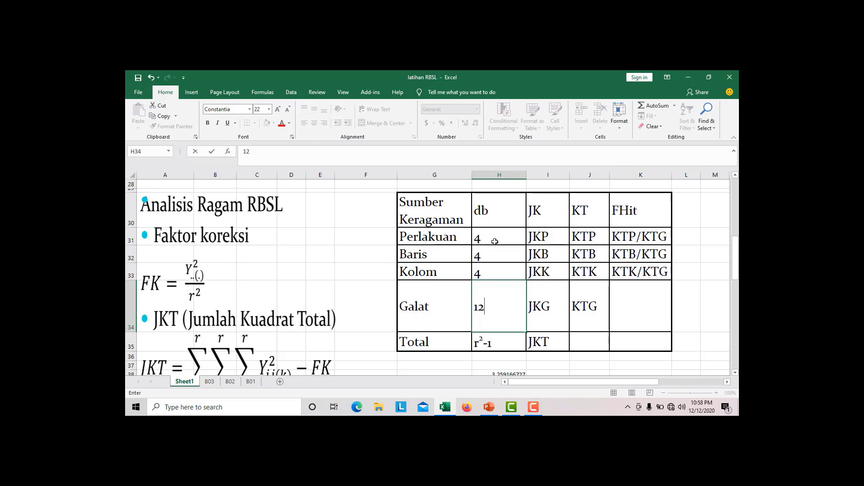
key("Return")
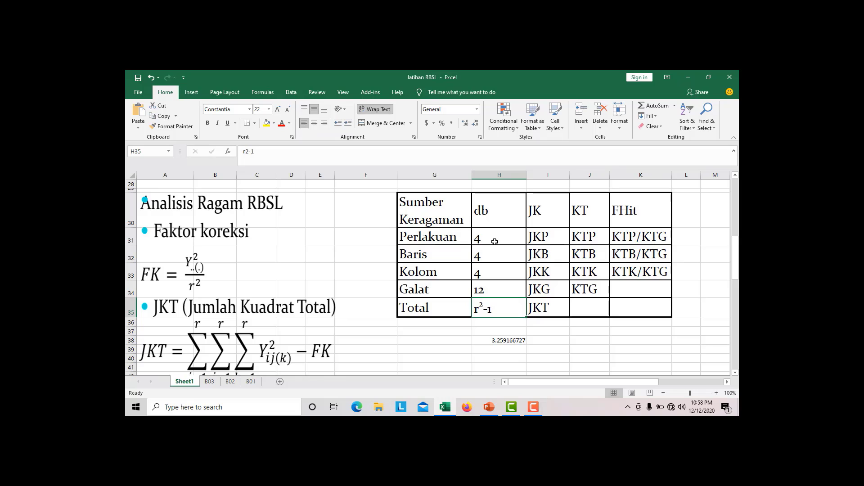
type("24")
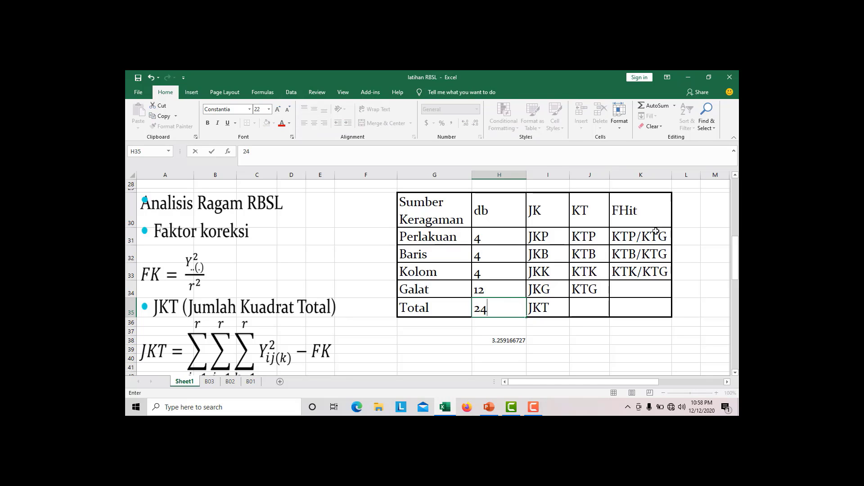
left_click(557, 238)
Copy the JKP, JKB, JKL and JKG results in G23:G26
scroll(564, 248, "up", 4)
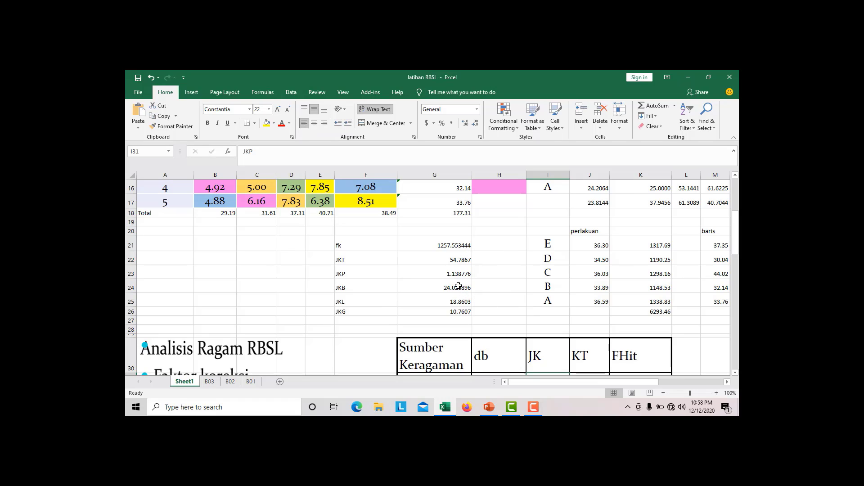
left_click_drag(453, 273, 453, 309)
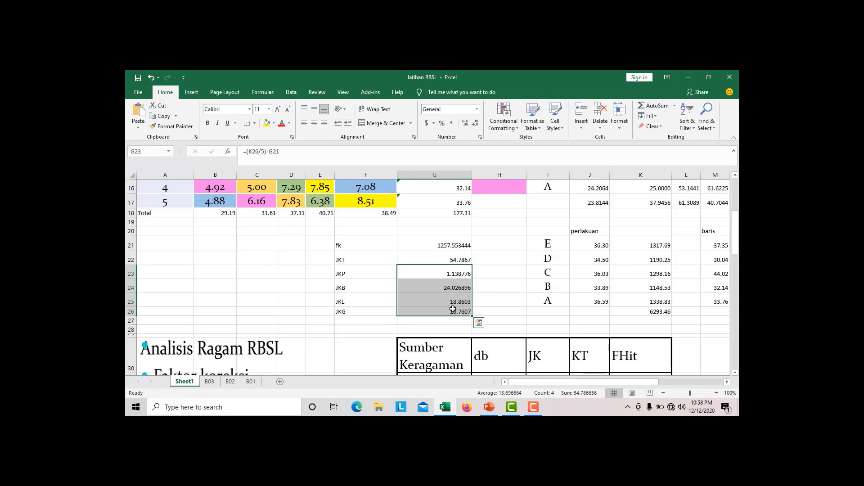
key("ctrl+c")
scroll(517, 329, "down", 1)
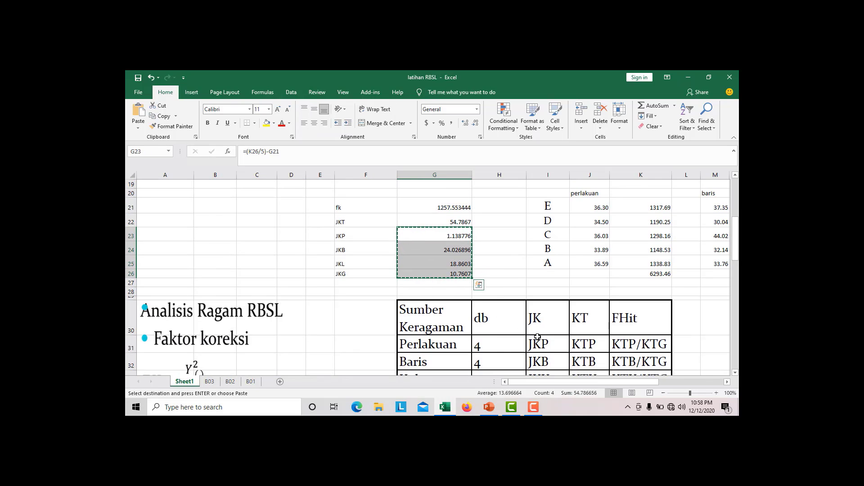
left_click(538, 337)
key("ctrl+v")
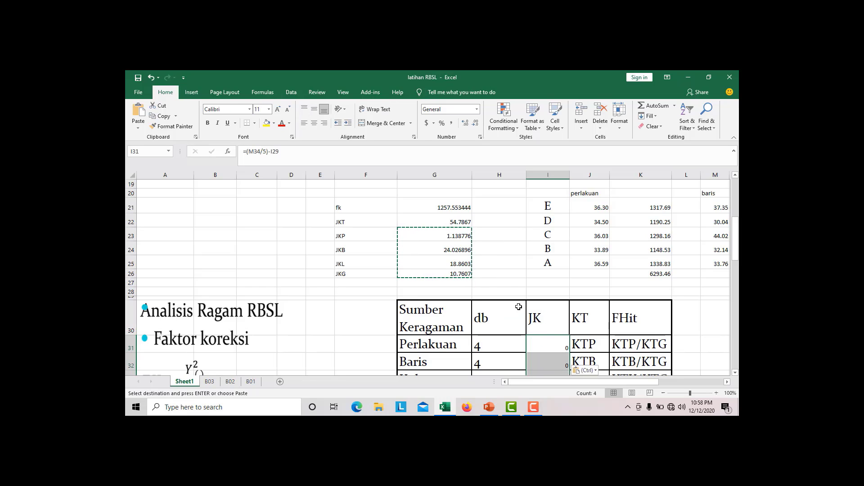
key("ctrl+z")
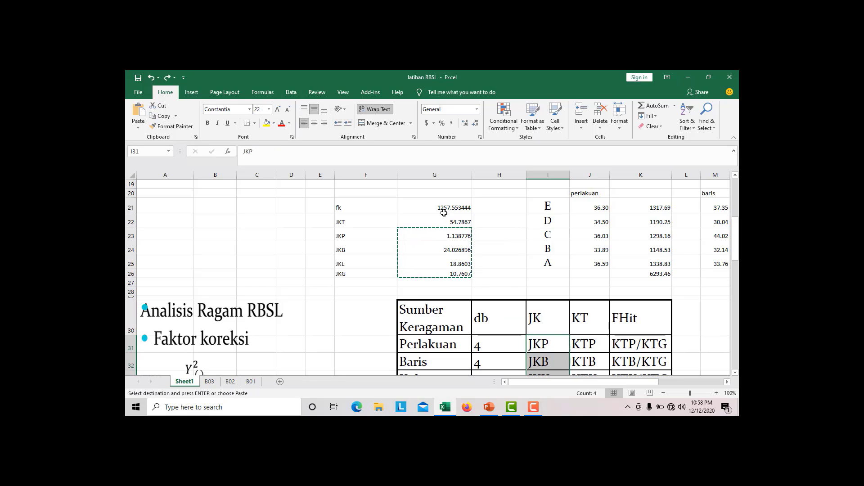
Paste the copied sums of squares as values only into the table's JK column, starting at the Perlakuan row (I31)
right_click(545, 344)
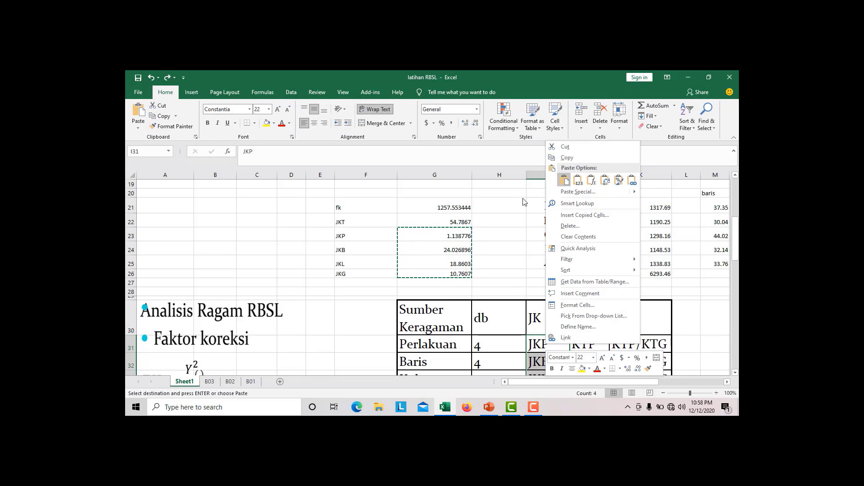
left_click(578, 180)
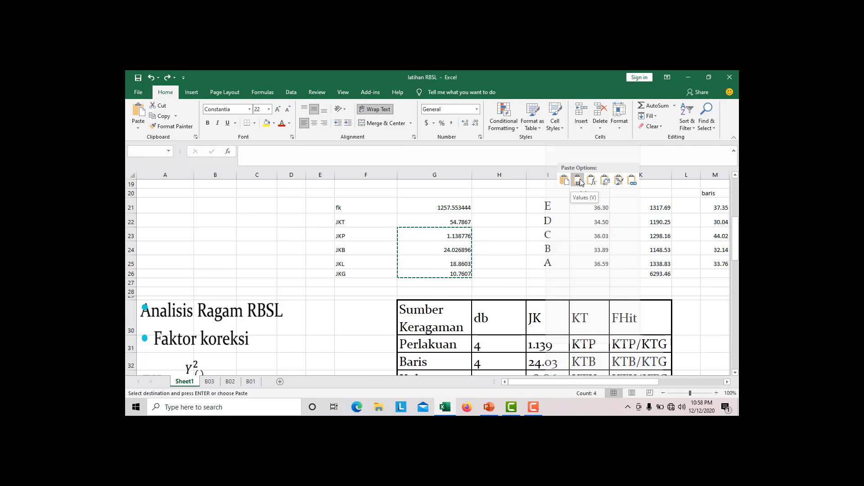
left_click(447, 222)
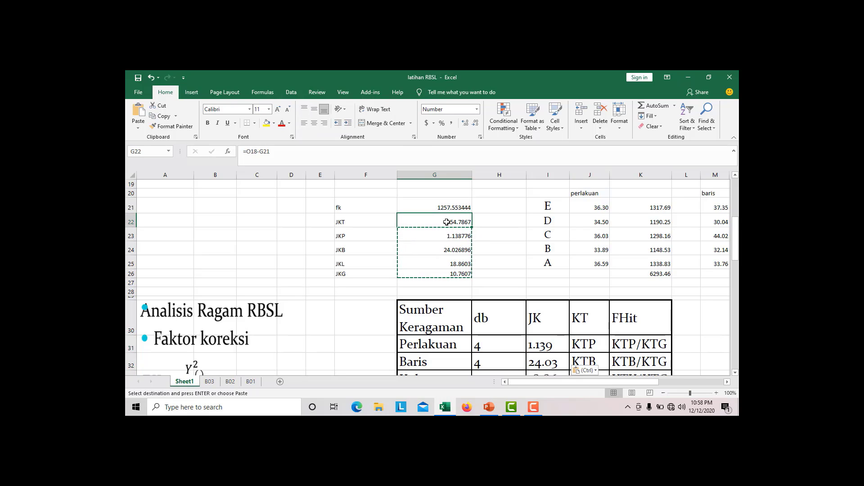
scroll(495, 270, "down", 3)
left_click(560, 309)
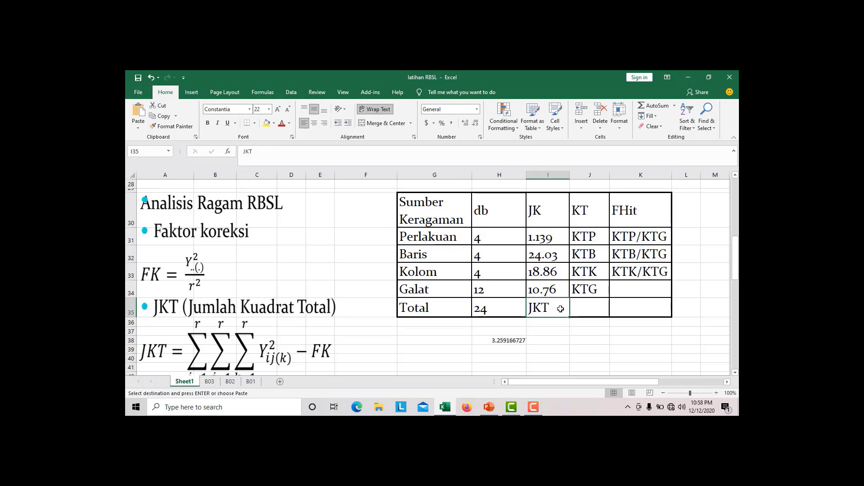
key("ctrl+v")
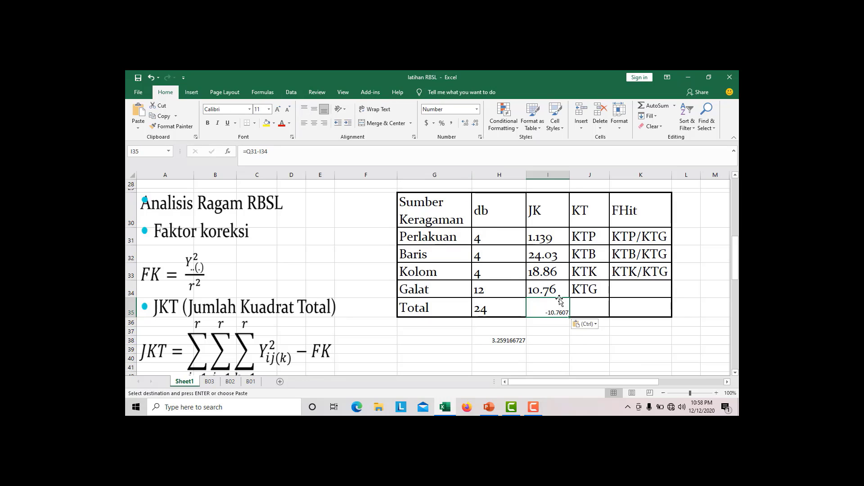
left_click(554, 292)
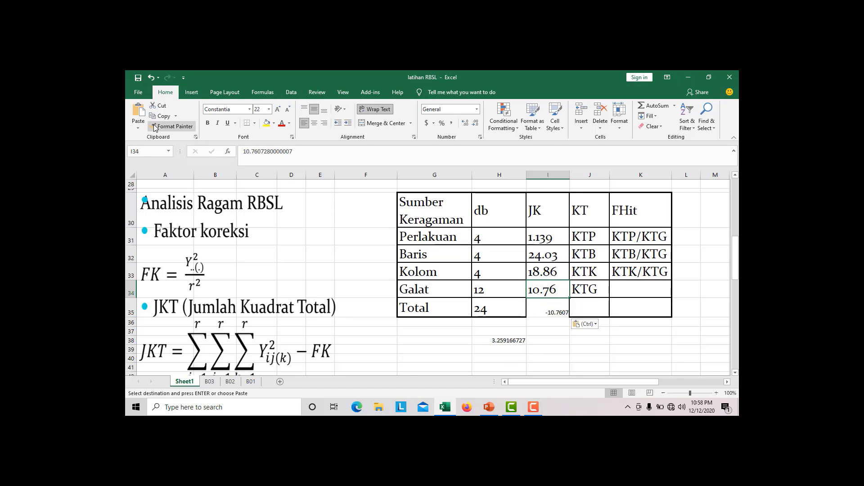
left_click(173, 126)
left_click(565, 301)
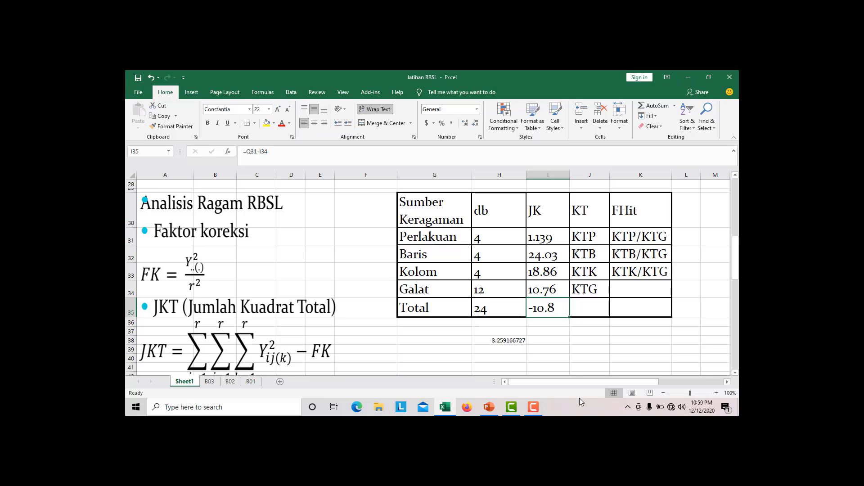
scroll(569, 304, "up", 3)
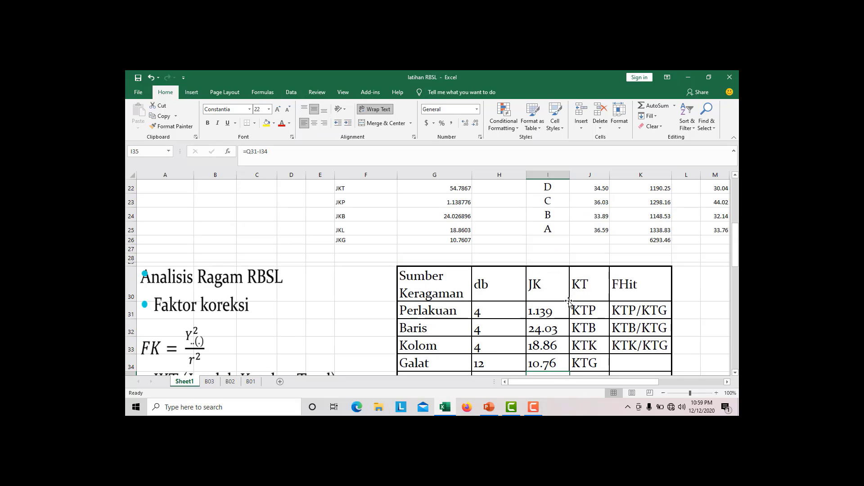
scroll(568, 304, "down", 2)
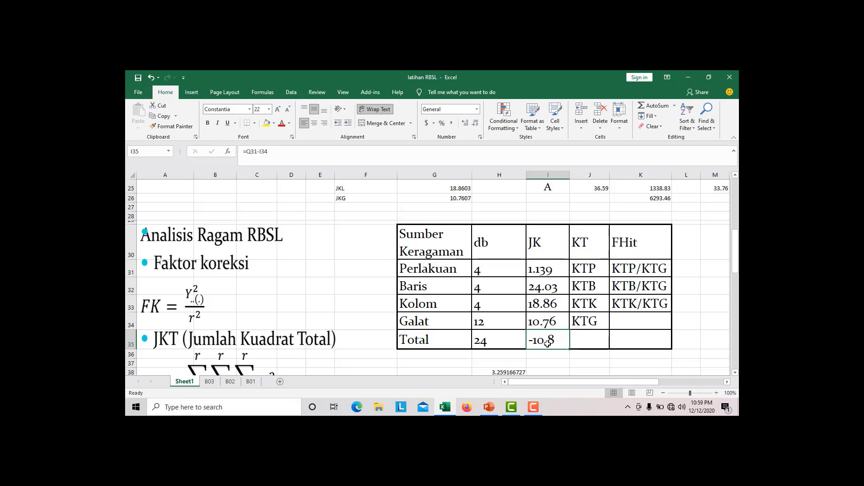
key("Delete")
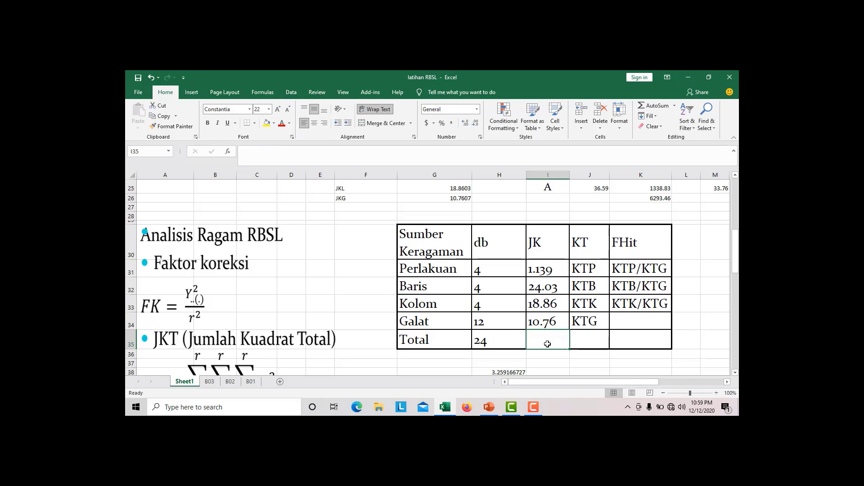
Copy the JKT result in G22 and paste it as a value only into the Total row's JK cell (I35)
scroll(455, 214, "up", 2)
left_click(453, 220)
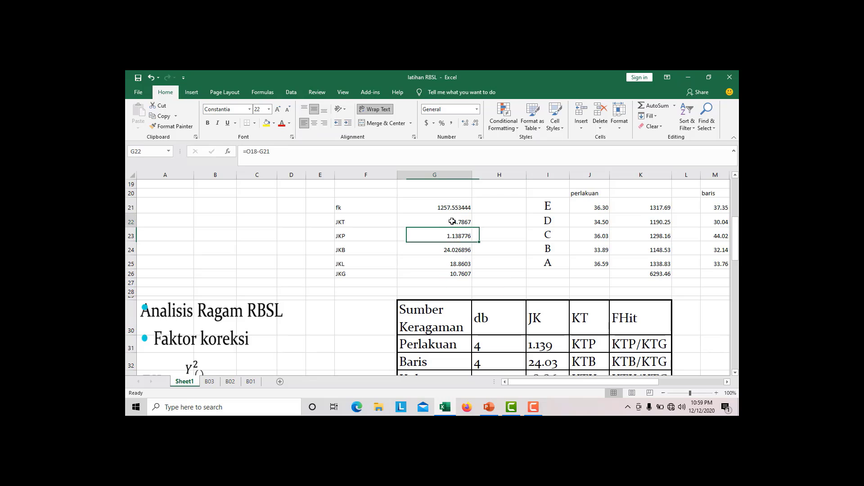
key("ctrl+c")
scroll(455, 231, "down", 3)
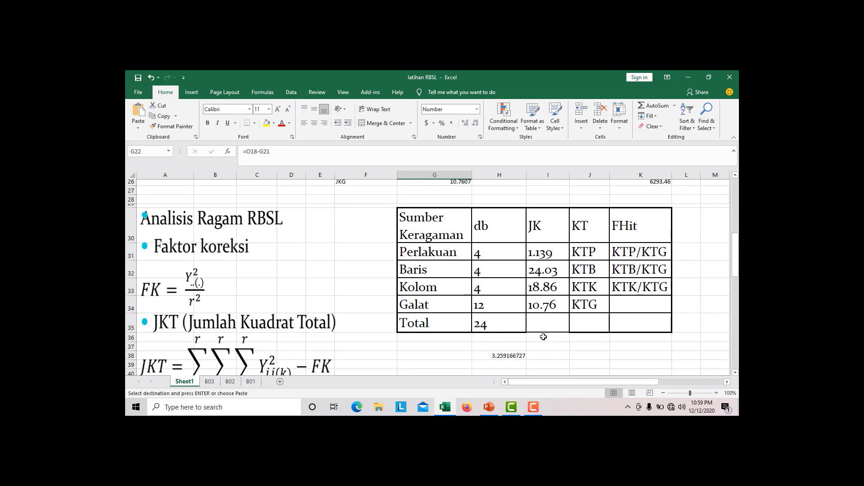
left_click(542, 309)
right_click(542, 308)
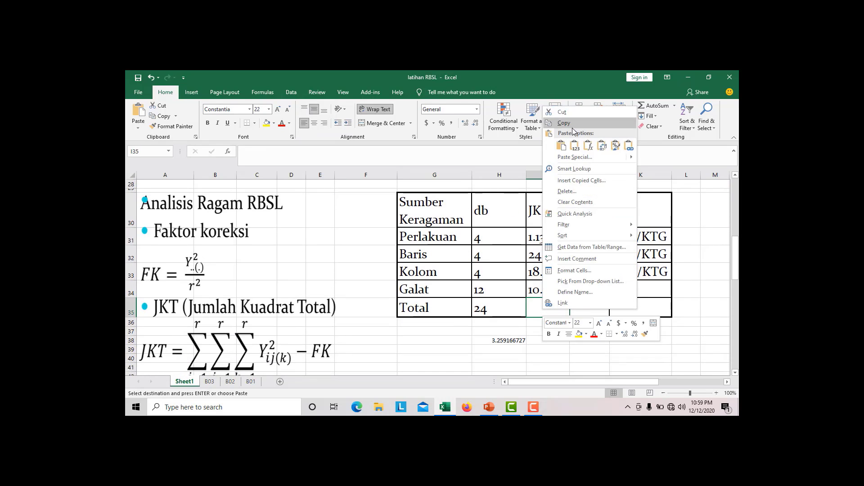
left_click(574, 146)
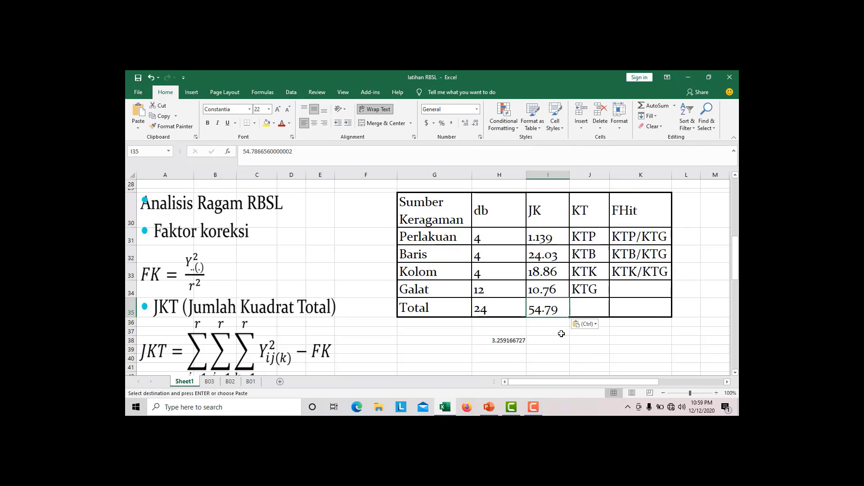
Format the JK values in I31:I35 to show three decimal places
scroll(560, 332, "up", 4)
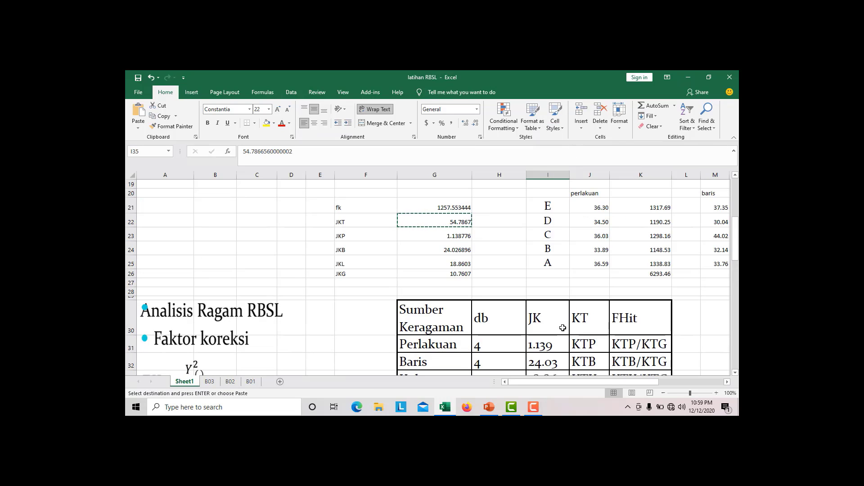
scroll(566, 334, "down", 1)
scroll(567, 334, "down", 1)
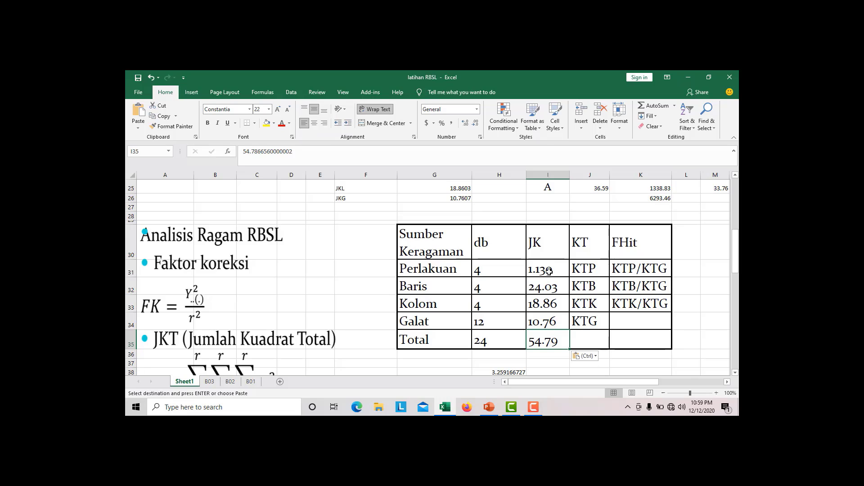
left_click_drag(548, 274, 551, 339)
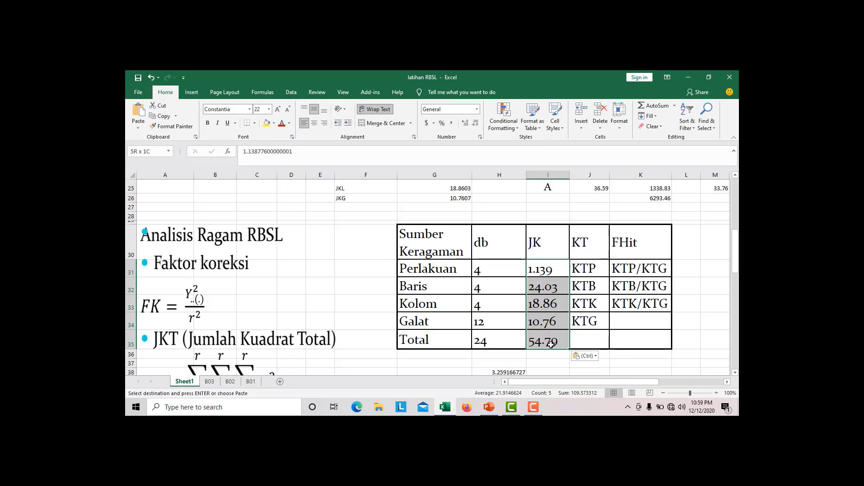
left_click(477, 125)
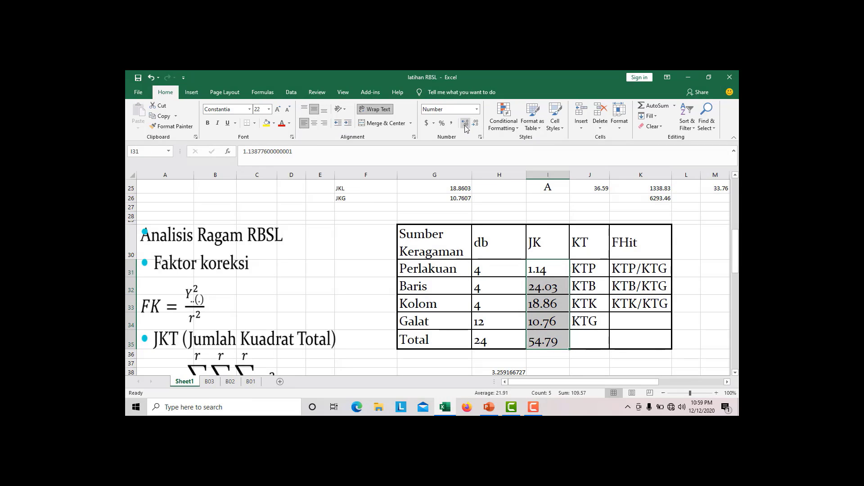
left_click(465, 127)
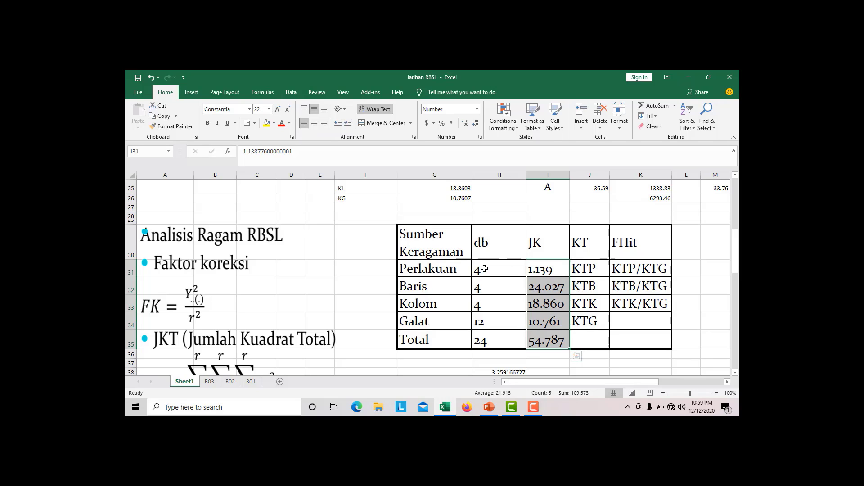
Calculate KT for Perlakuan in J31 with =I31/H31 and fill the formula down to the Galat row (J34)
left_click(589, 273)
type("=")
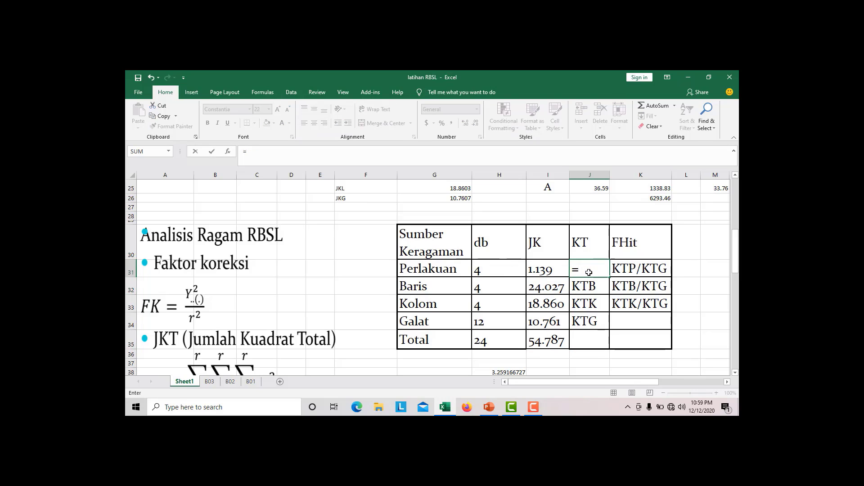
left_click(550, 271)
type("/")
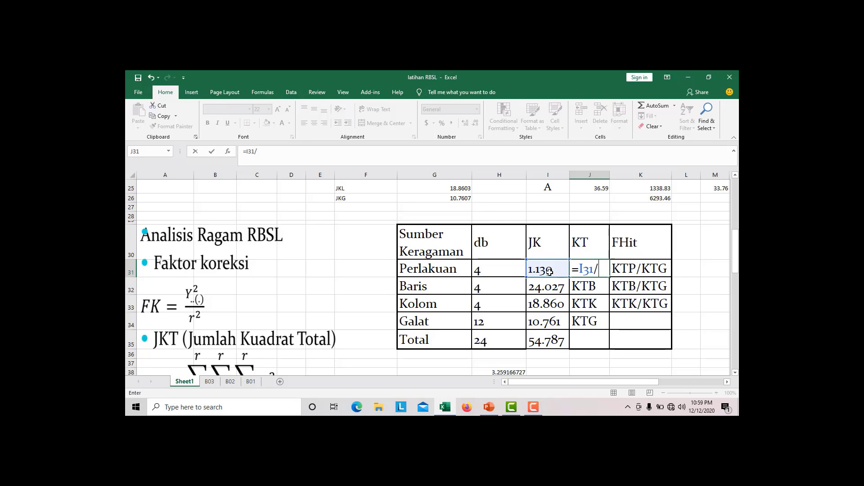
left_click(509, 269)
key("ctrl+Return")
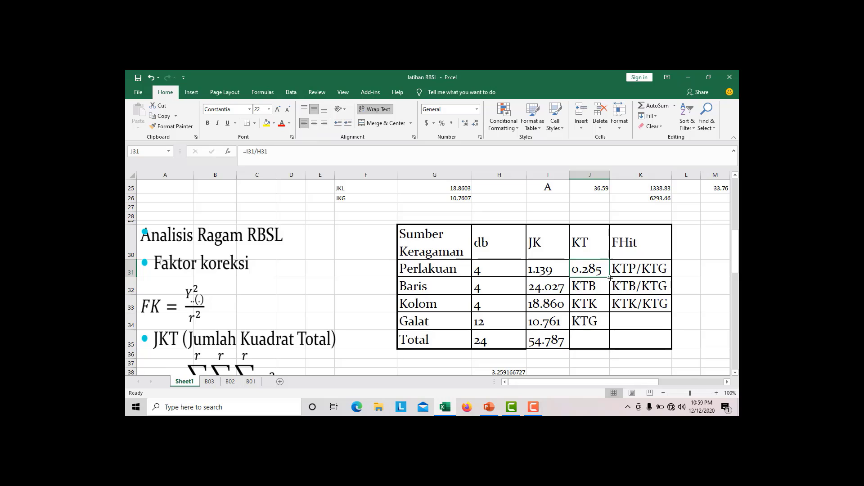
left_click_drag(611, 278, 619, 328)
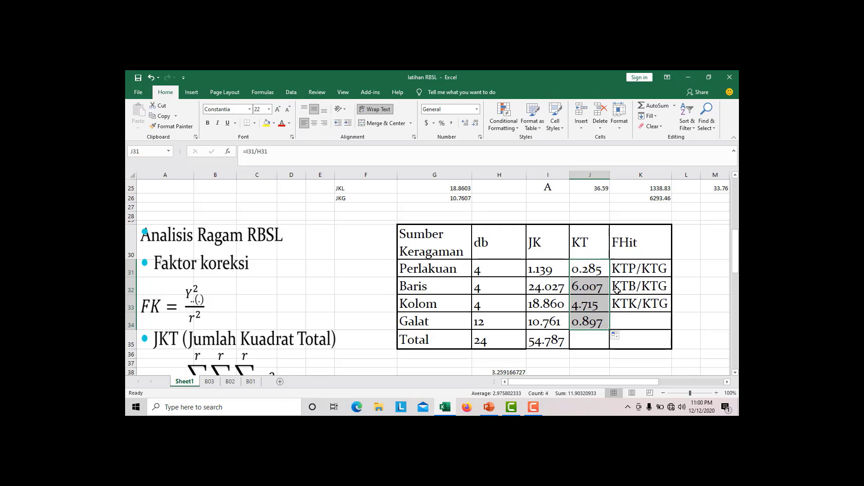
Calculate FHit for Perlakuan in K31 with =J31/J34
left_click(634, 272)
type("=")
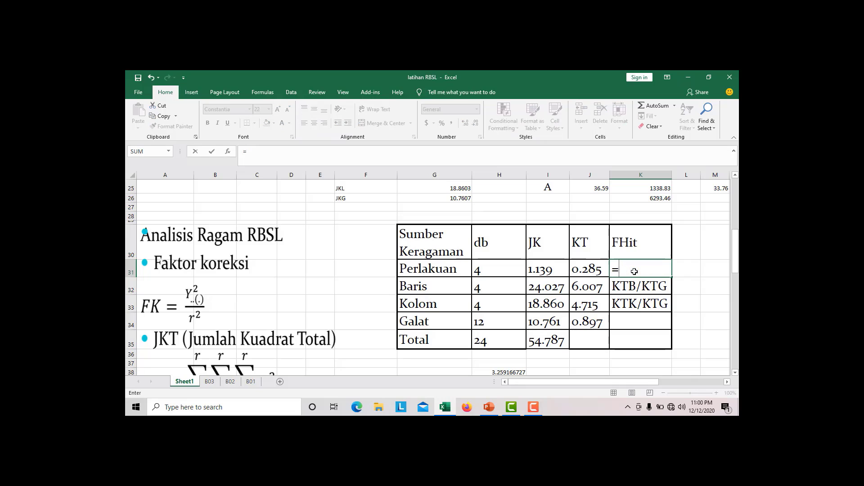
left_click(586, 273)
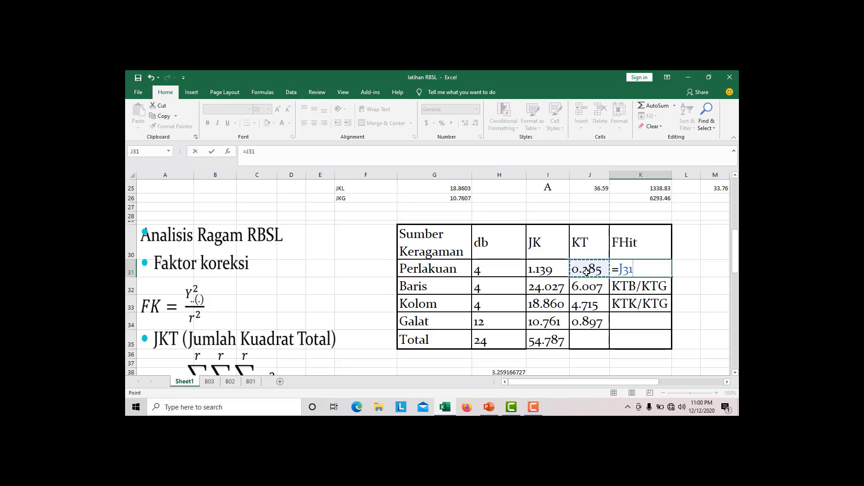
type("/")
left_click(585, 315)
key("Return")
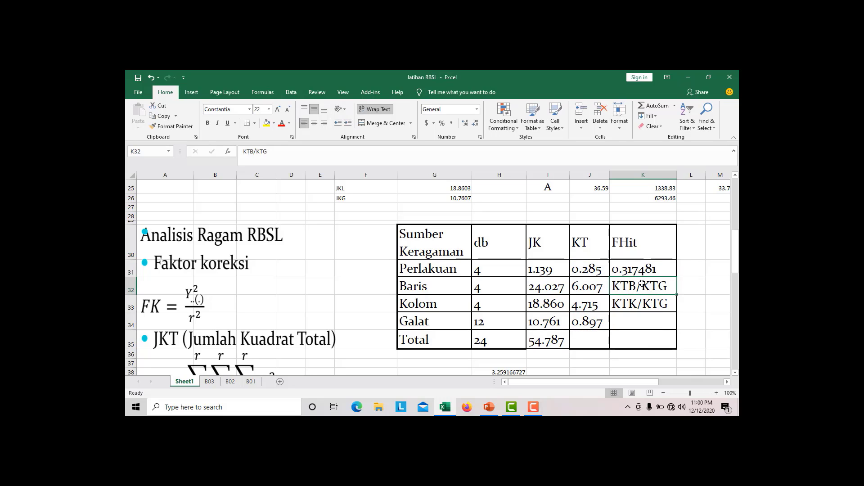
Calculate FHit for Baris in K32 with =J32/J34 and for Kolom in K33 with =J33/J34
type("=")
left_click(591, 287)
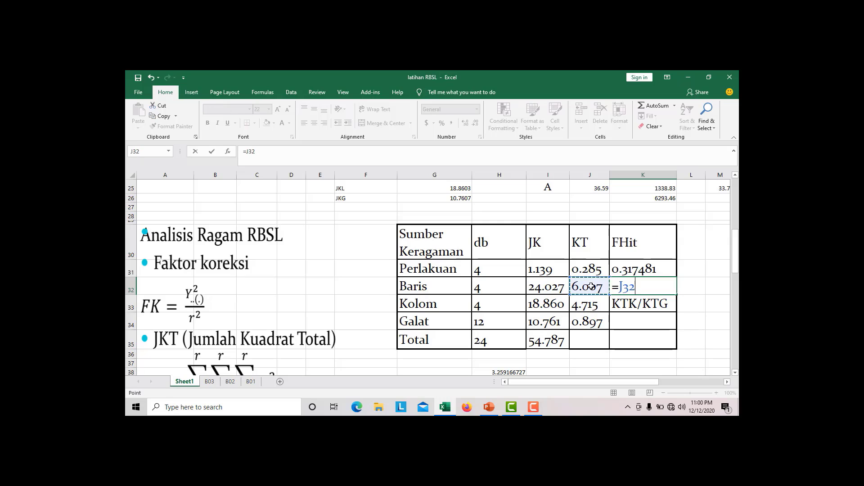
type("/")
left_click(586, 318)
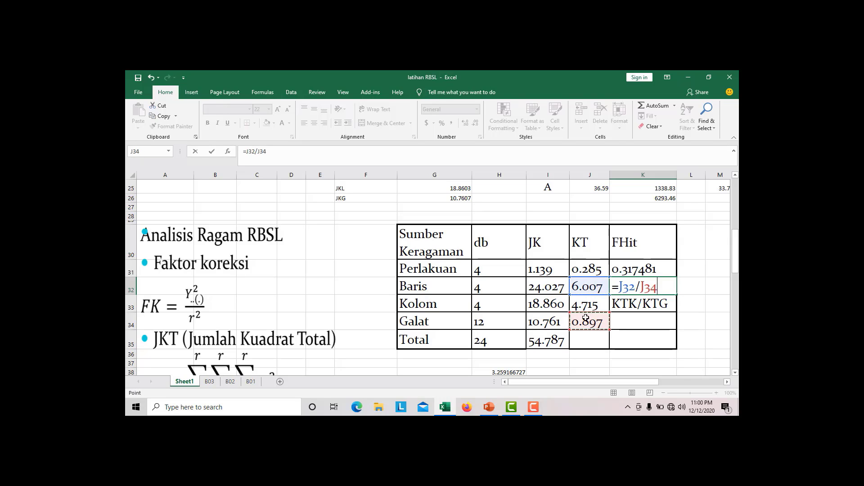
key("Return")
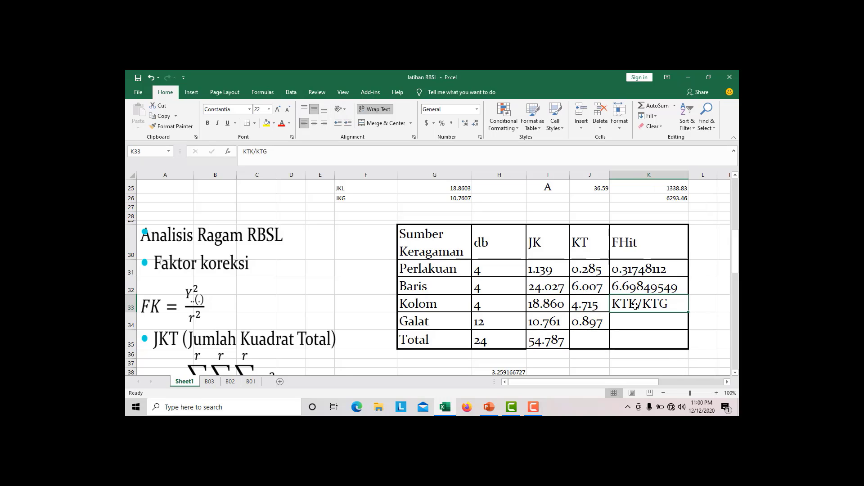
type("=")
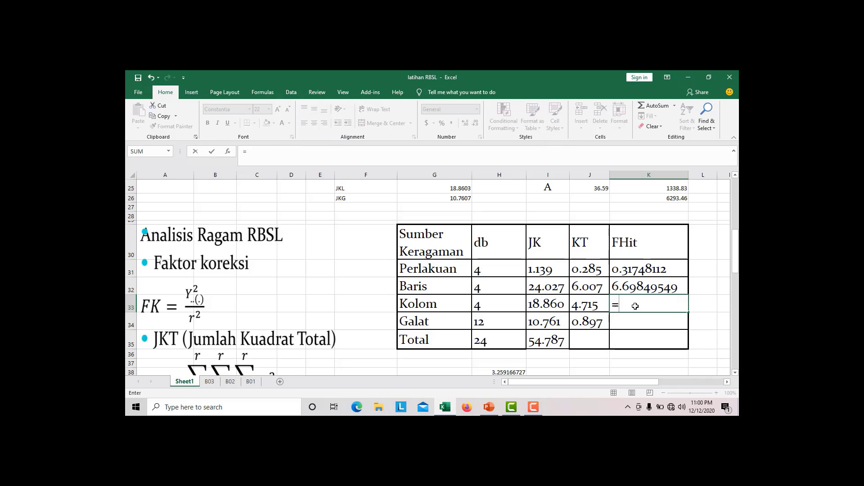
left_click(597, 307)
type("/")
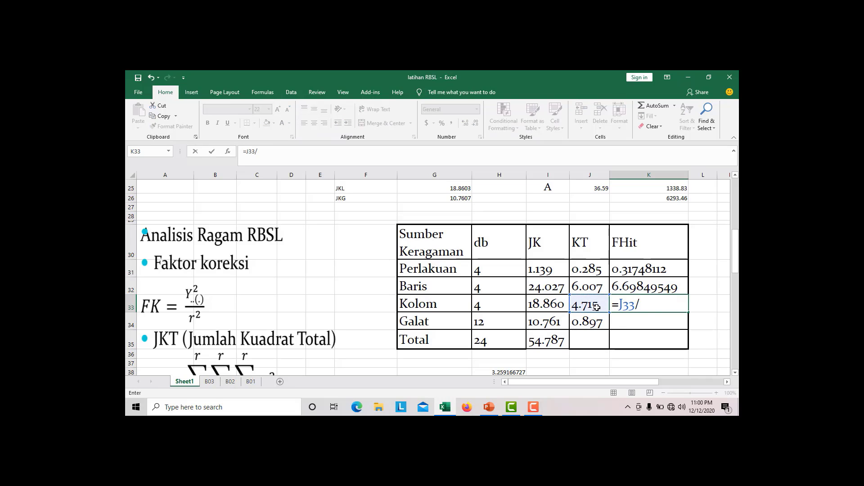
left_click(598, 323)
key("Return")
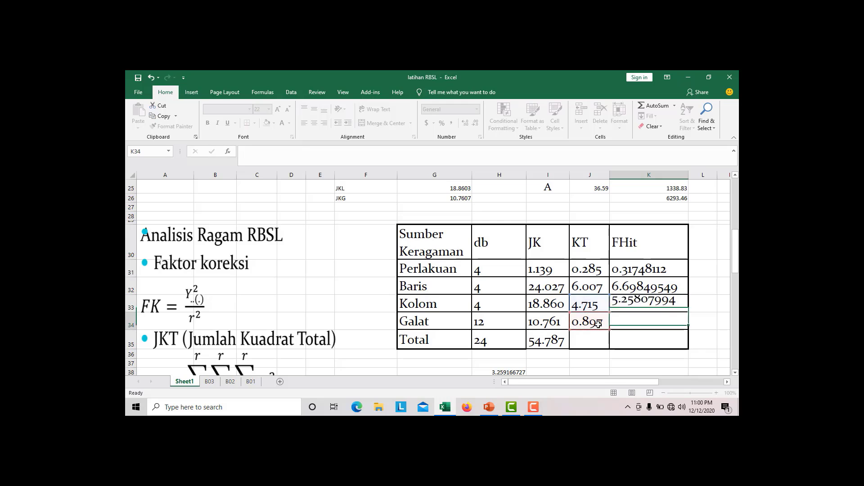
Format the FHit values in K31:K33 to show three decimal places
left_click_drag(648, 268, 644, 304)
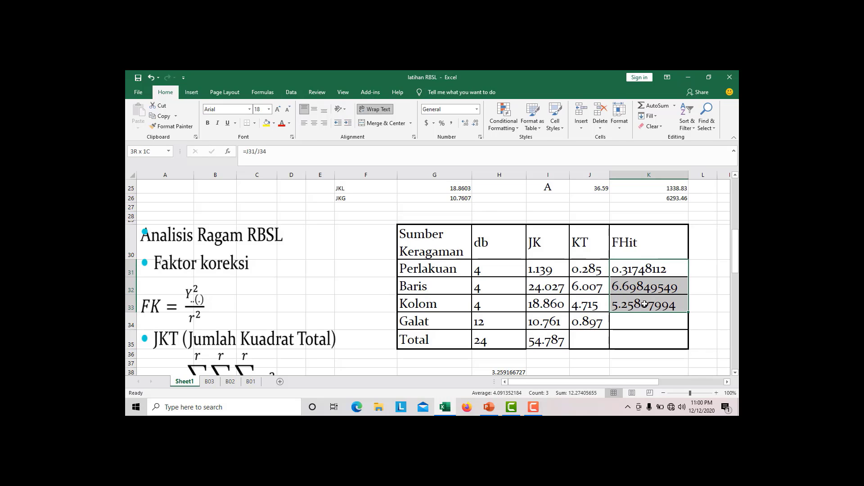
left_click(475, 125)
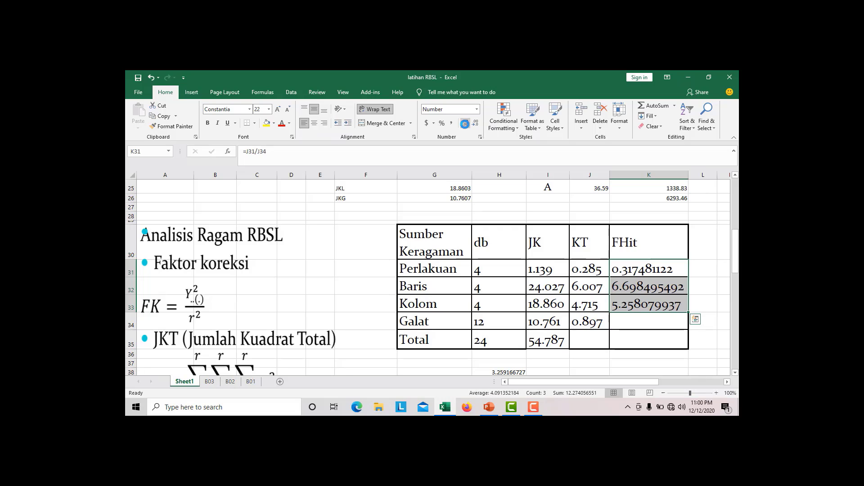
left_click(475, 125)
left_click(476, 125)
left_click(475, 125)
left_click(476, 126)
left_click(477, 127)
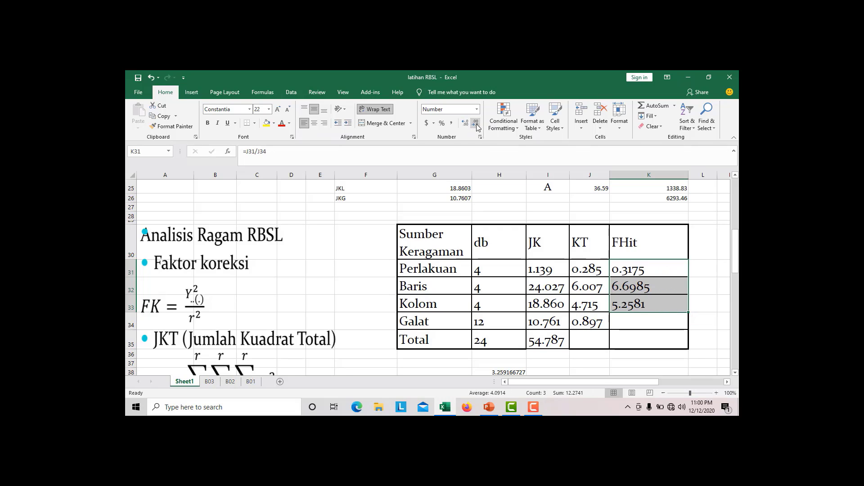
left_click(476, 126)
left_click(572, 362)
Delete the leftover F.INV.RT formula in H38 below the table
scroll(560, 352, "down", 1)
left_click(514, 340)
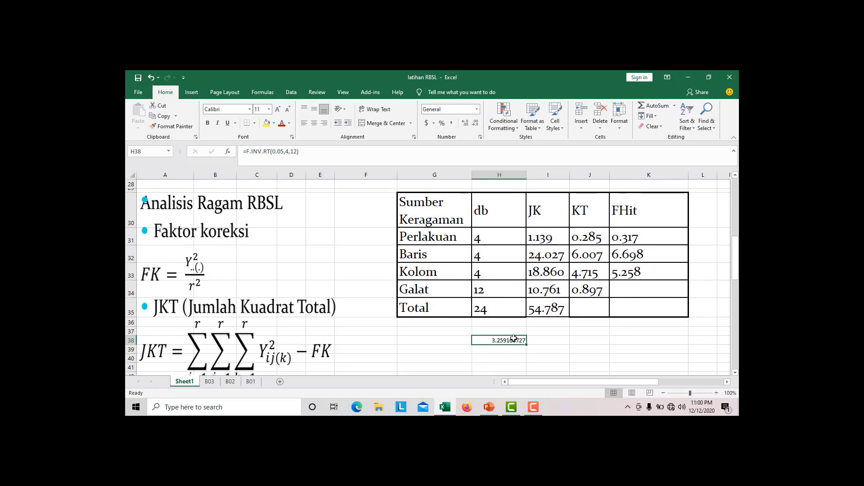
key("Delete")
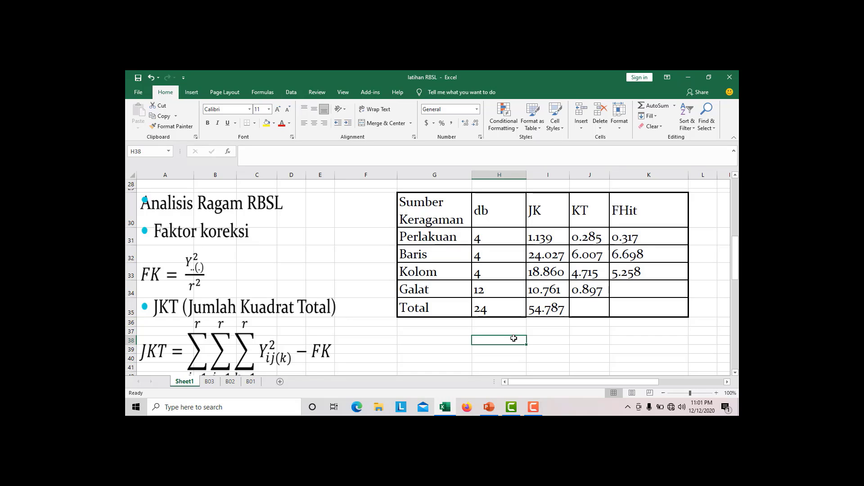
Calculate the critical F value in H38 with =F.INV.RT(0.05,4,12)
type("=")
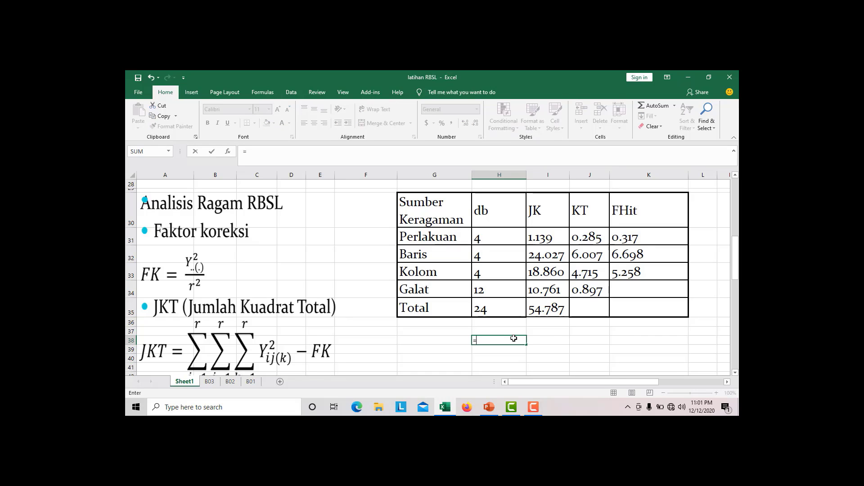
type("f")
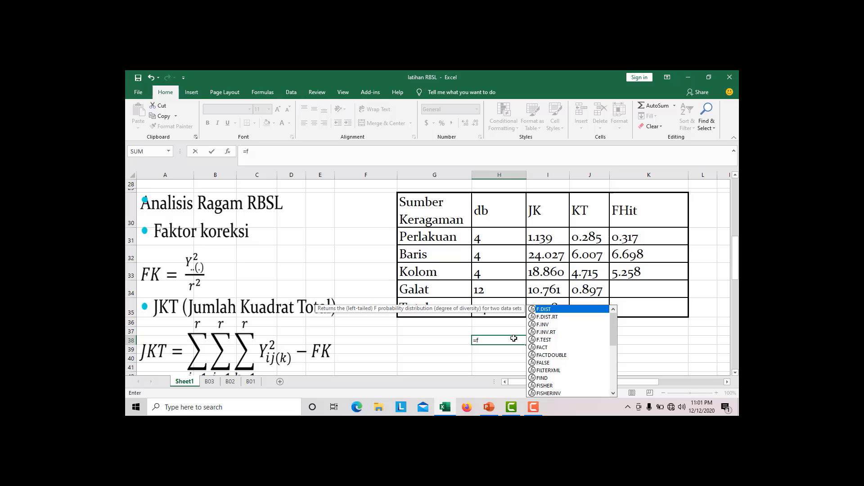
left_click(556, 334)
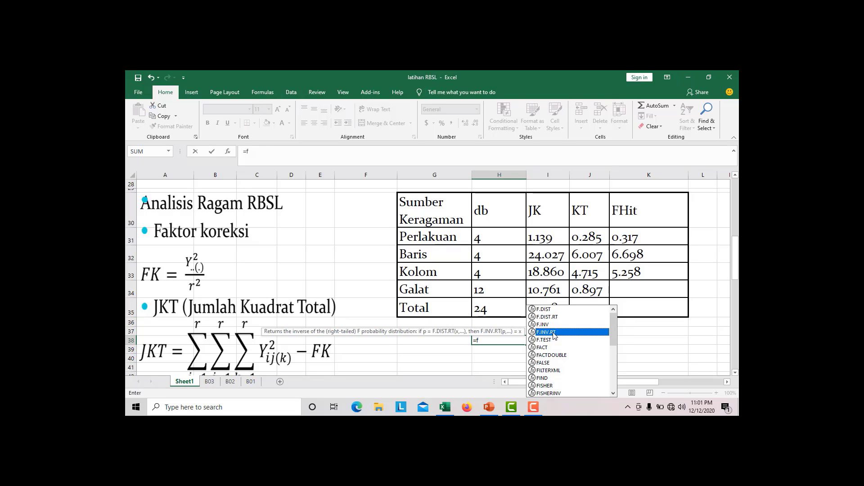
double_click(553, 334)
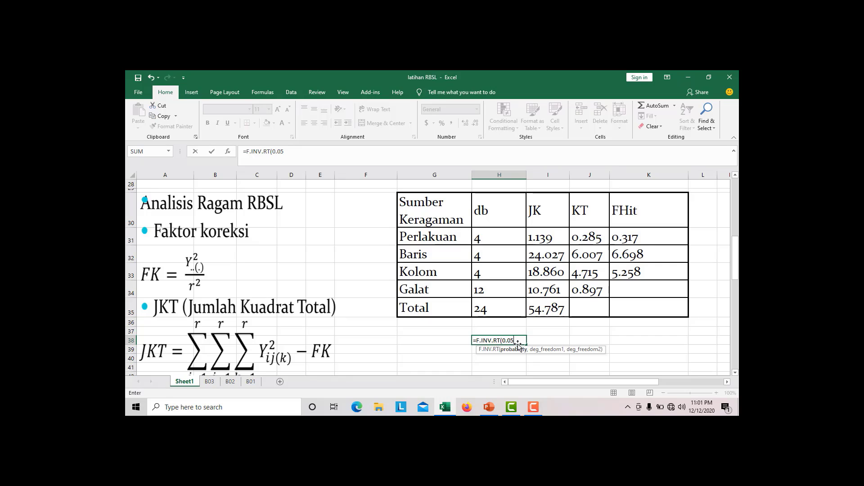
type(",")
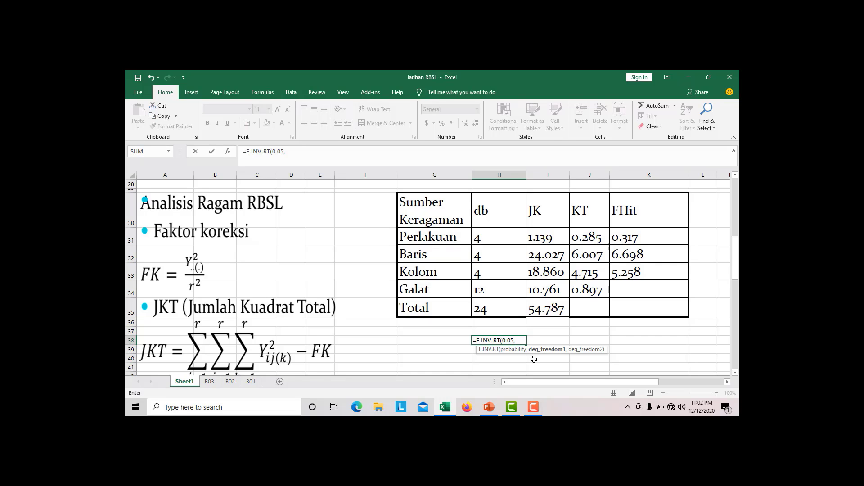
type("4,12")
key("Return")
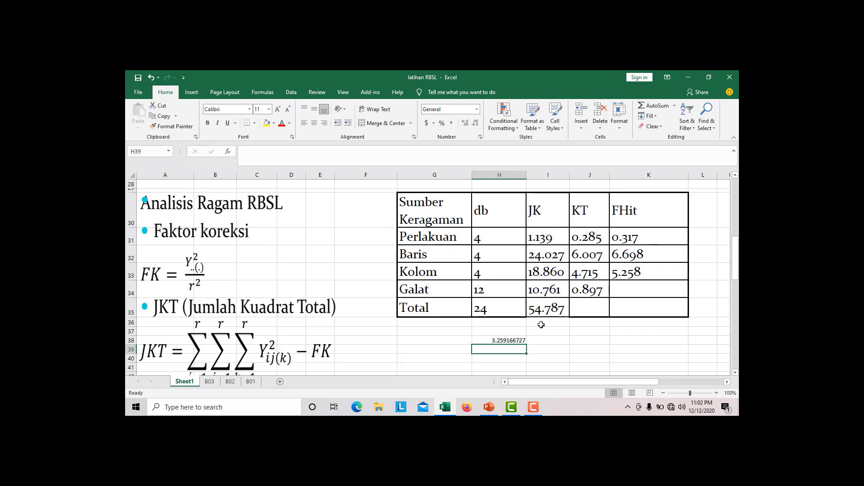
Label the critical F value by entering "f tabel" in G38
left_click(432, 339)
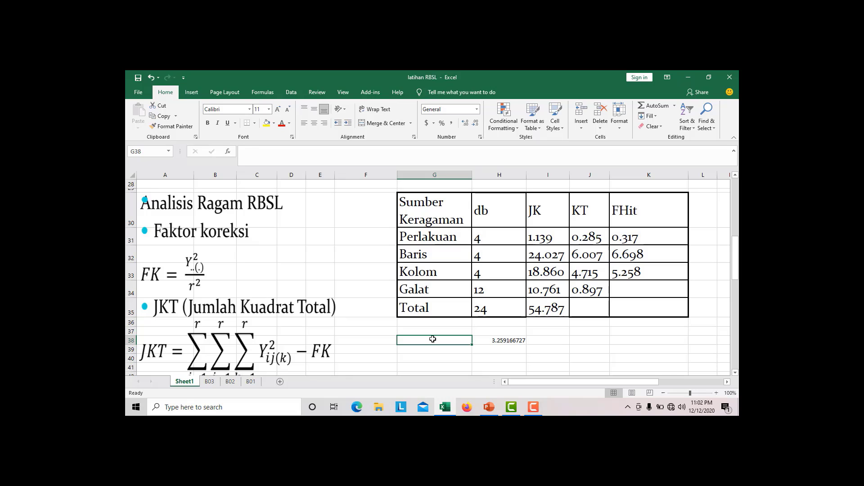
type("f tea")
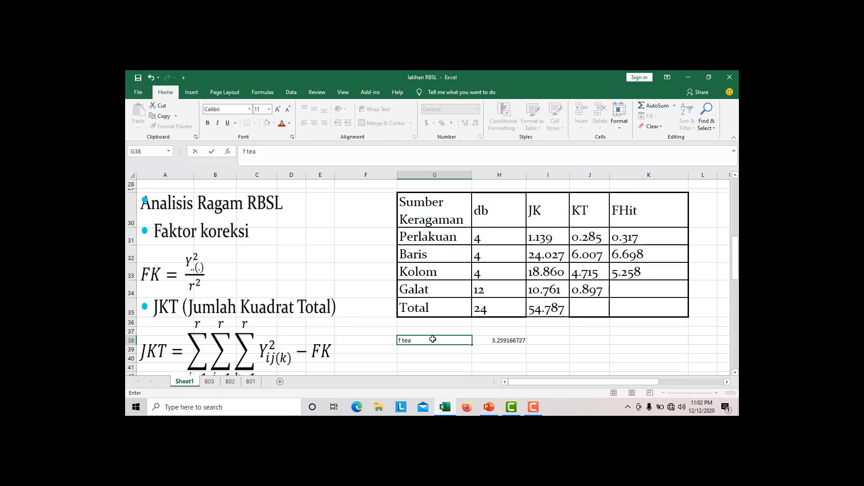
key("BackSpace")
key("BackSpace")
type("ab")
type("r")
type("e")
key("Return")
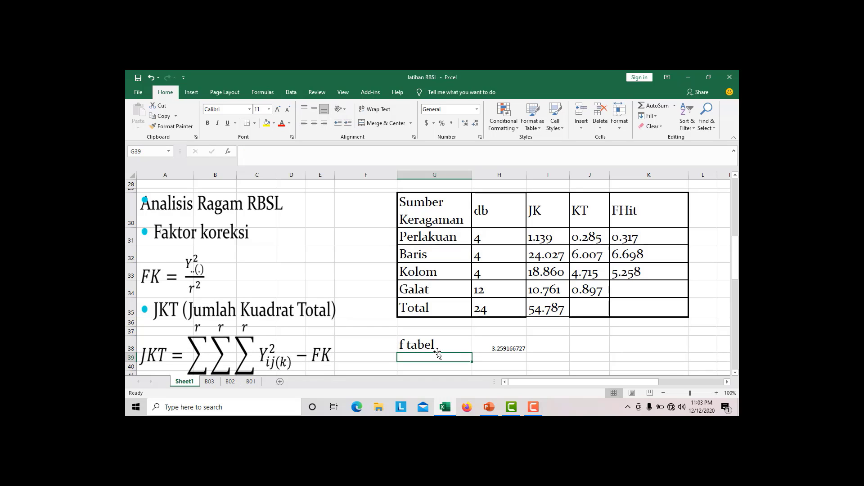